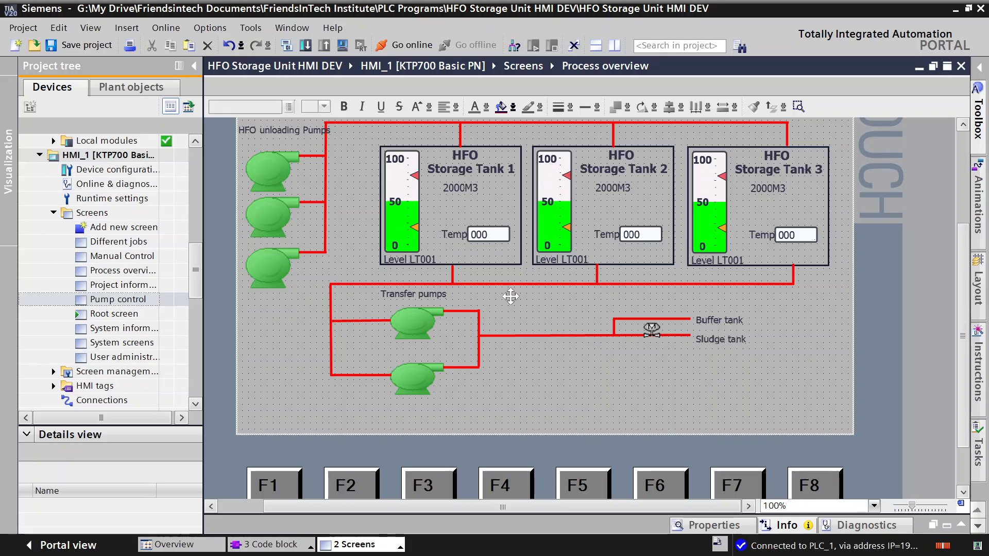
Examine the Process overview screen and compare its layout with the reference screenshot of the finished HMI in the image viewer.
scroll(510, 284, "up", 3)
scroll(567, 309, "down", 1)
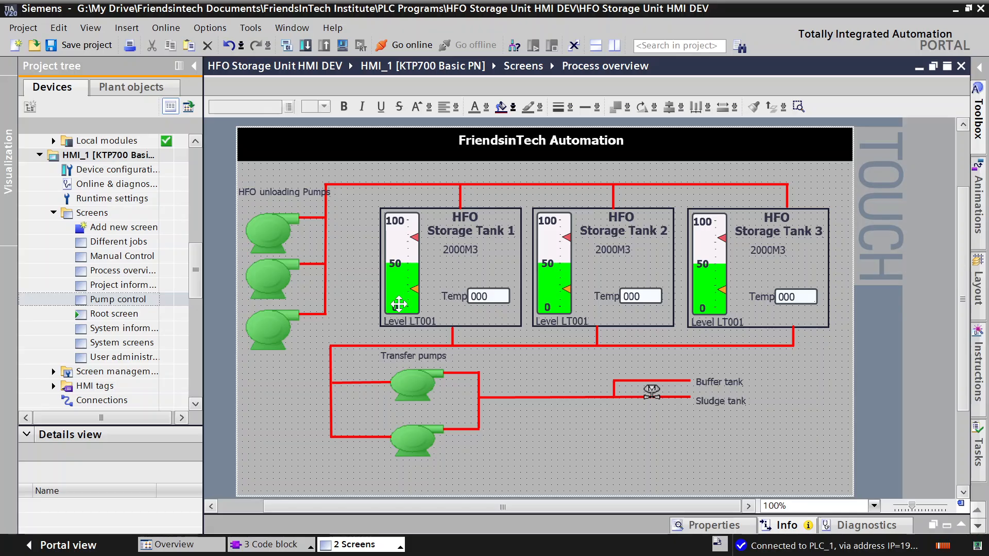
scroll(519, 290, "down", 5)
scroll(519, 289, "up", 5)
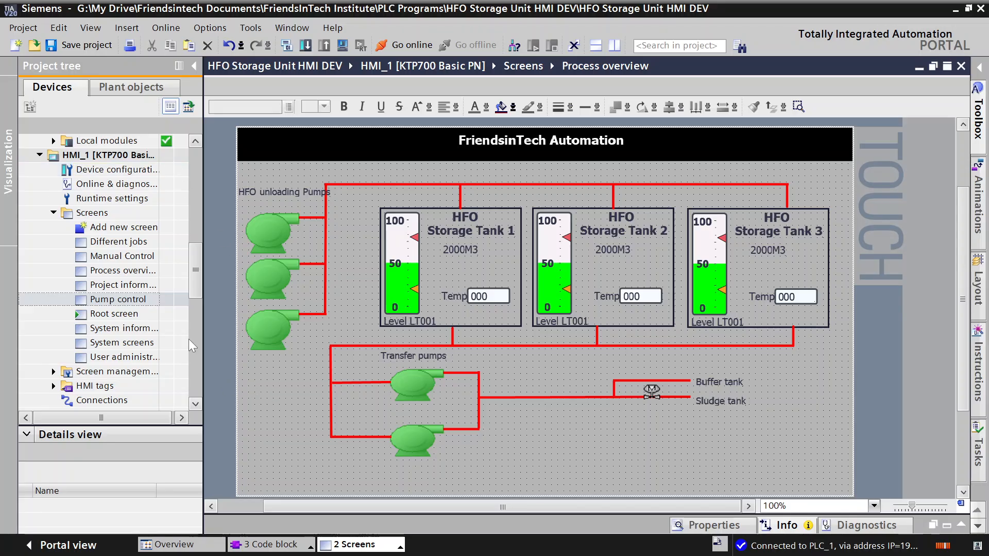
scroll(442, 353, "down", 2)
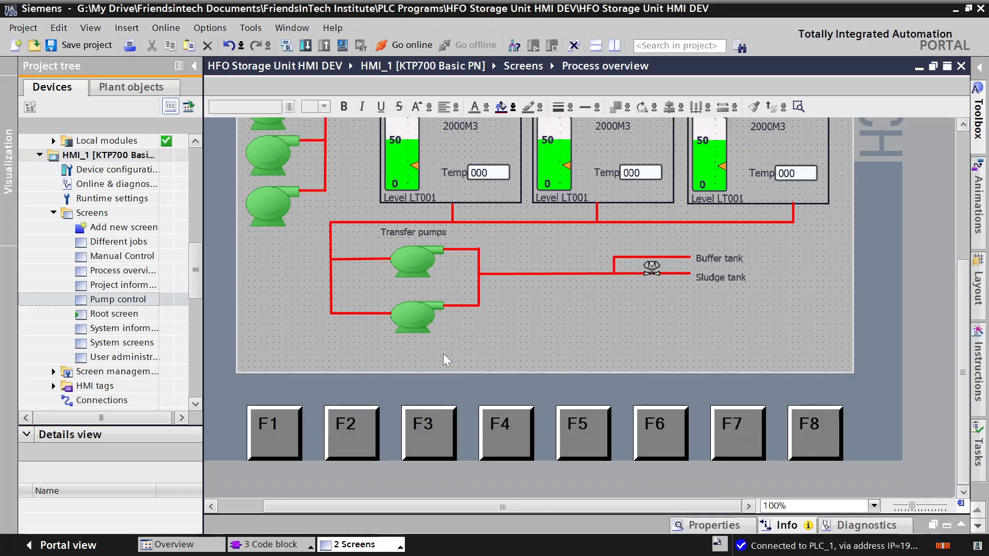
scroll(444, 359, "up", 1)
mouse_move(520, 555)
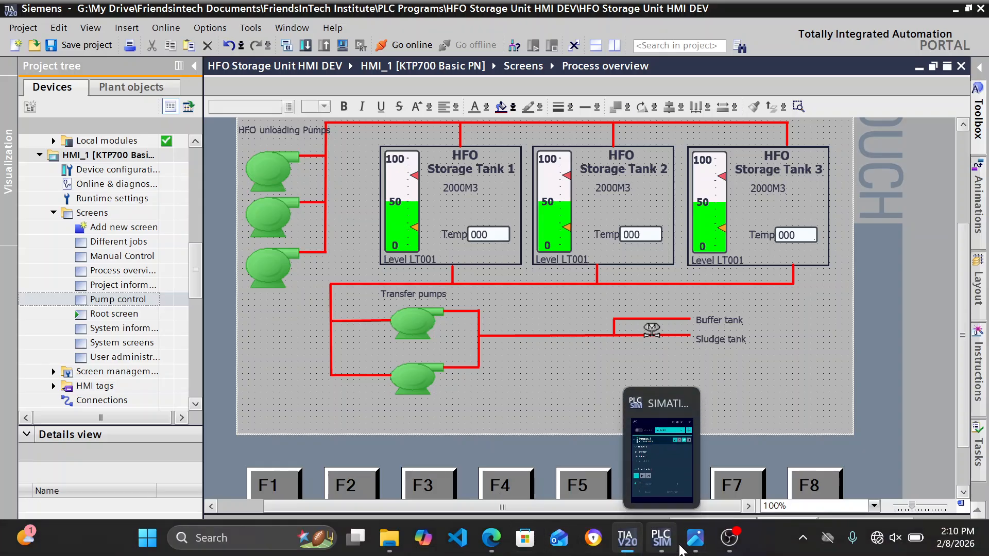
mouse_move(695, 541)
left_click(734, 496)
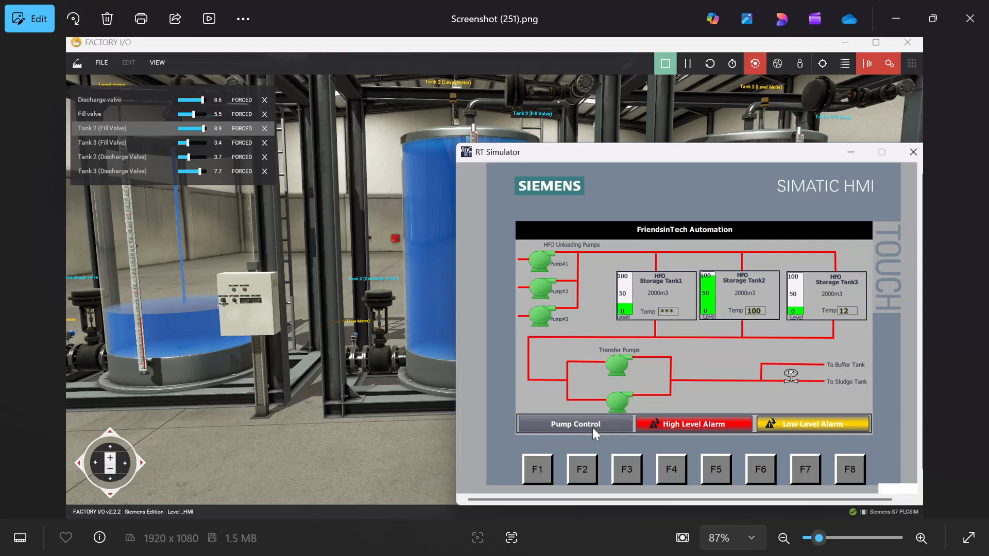
mouse_move(671, 550)
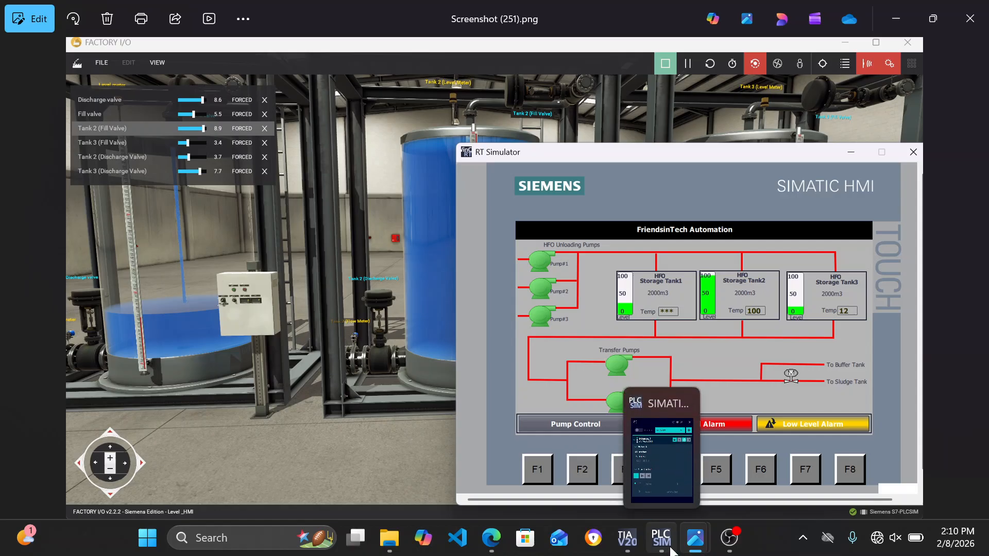
left_click(615, 455)
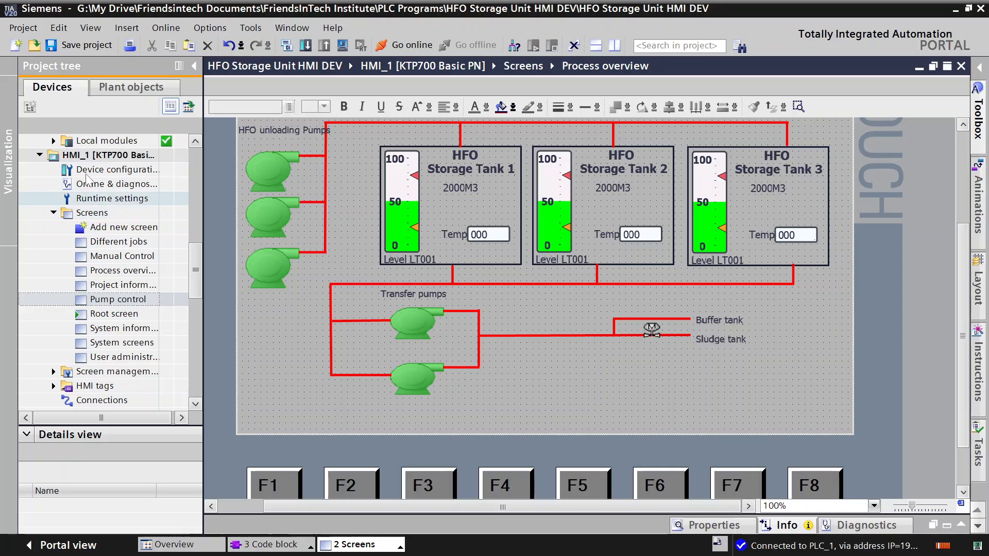
Add a new screen to the Screens folder of HMI_1.
left_click(106, 213)
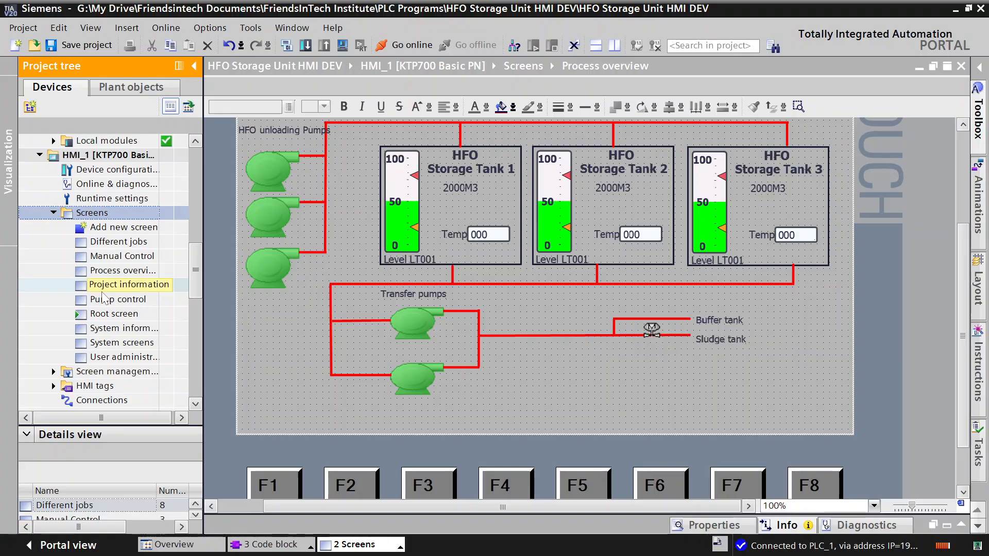
double_click(111, 227)
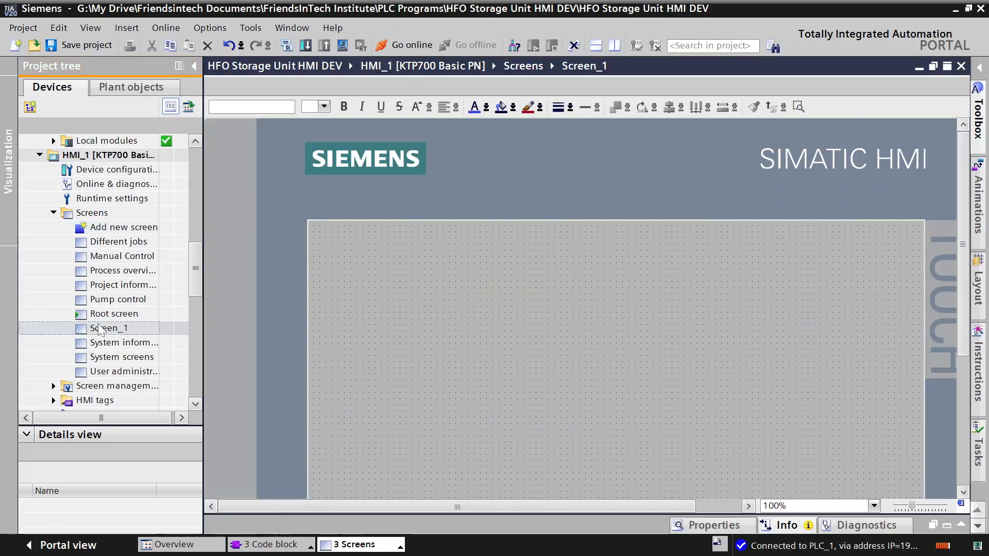
scroll(706, 259, "down", 2)
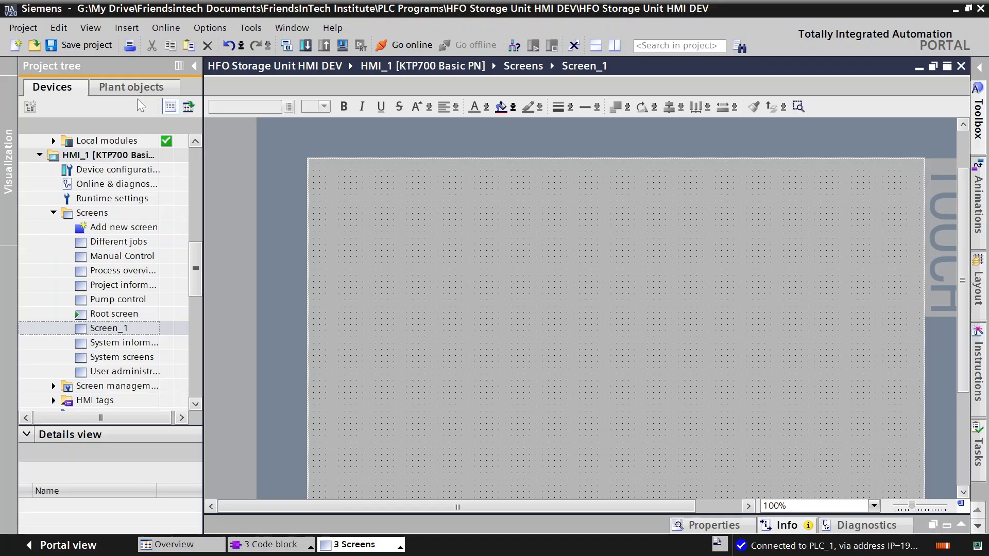
Rename the newly added screen as Alarms_screen.
right_click(115, 330)
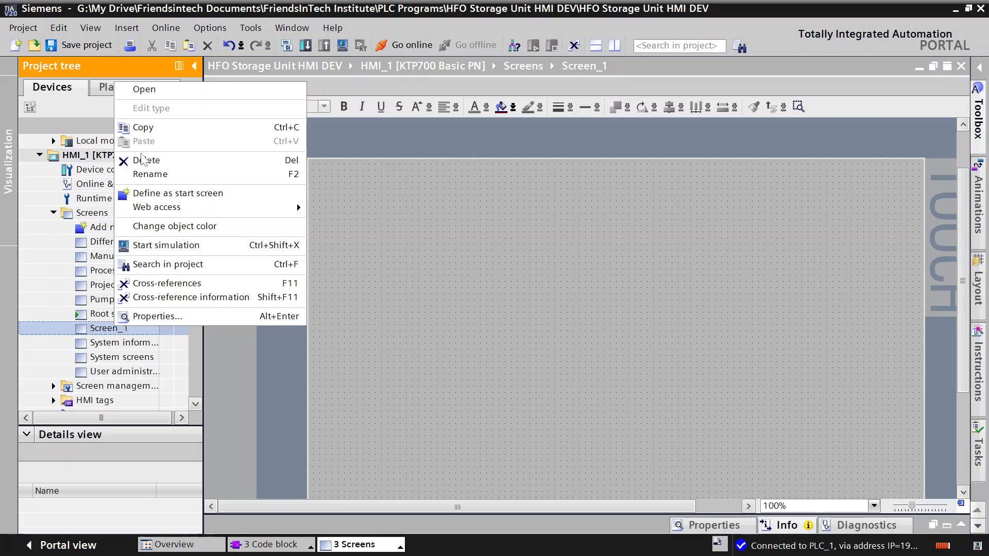
left_click(146, 174)
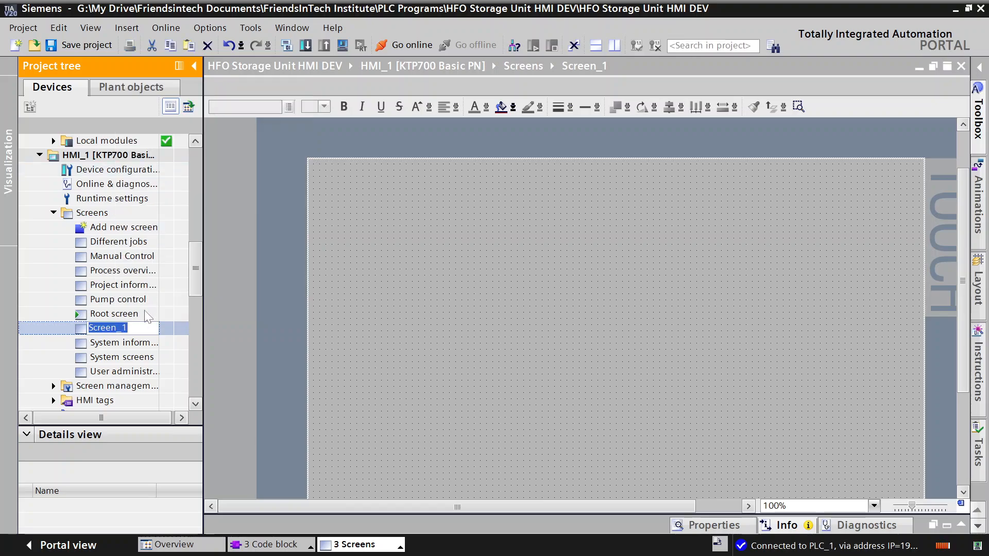
key("End")
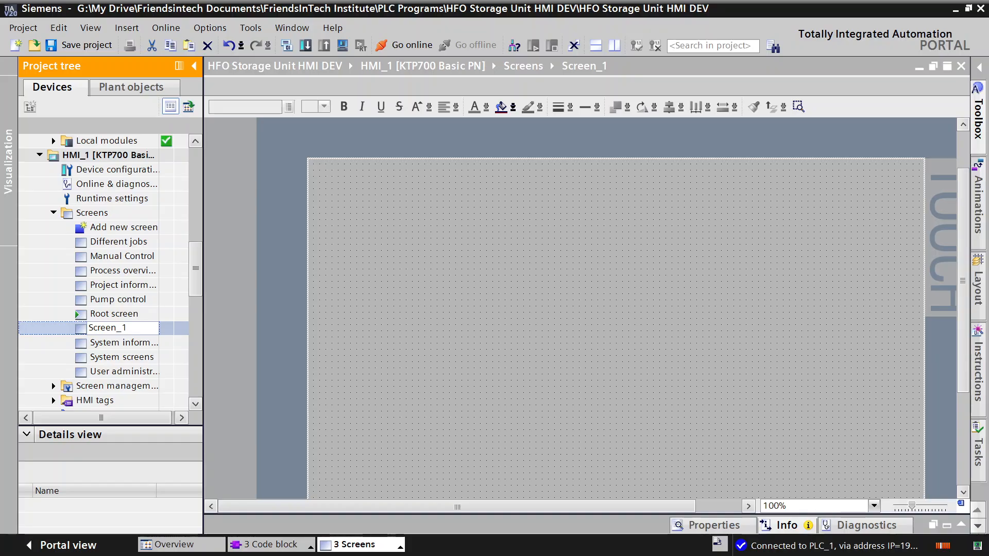
key("BackSpace")
key("BackSpace")
key("BackSpace")
key("BackSpace")
key("BackSpace")
key("BackSpace")
key("BackSpace")
key("BackSpace")
type("Alarms_screen")
key("Return")
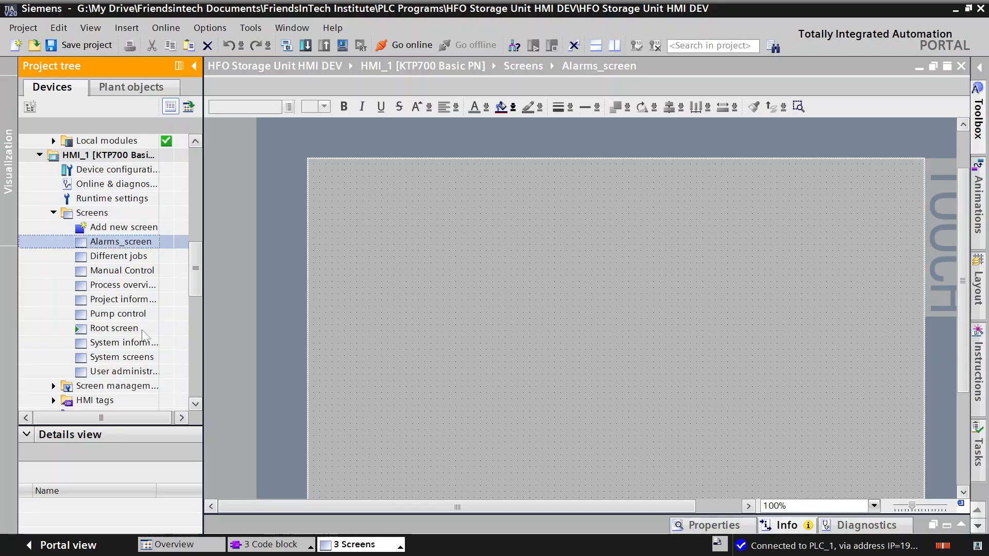
scroll(477, 318, "down", 3)
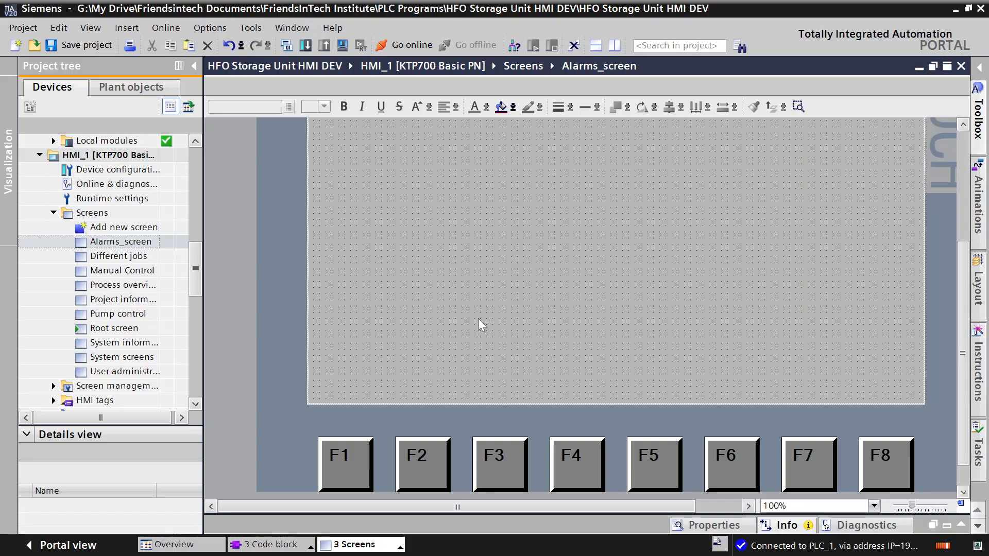
scroll(478, 319, "up", 2)
scroll(478, 326, "up", 1)
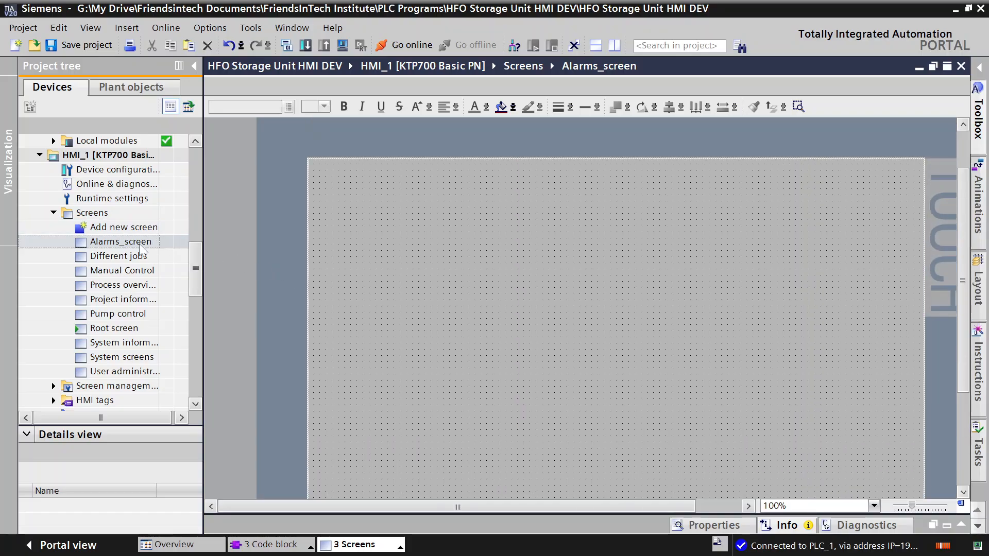
left_click(107, 228)
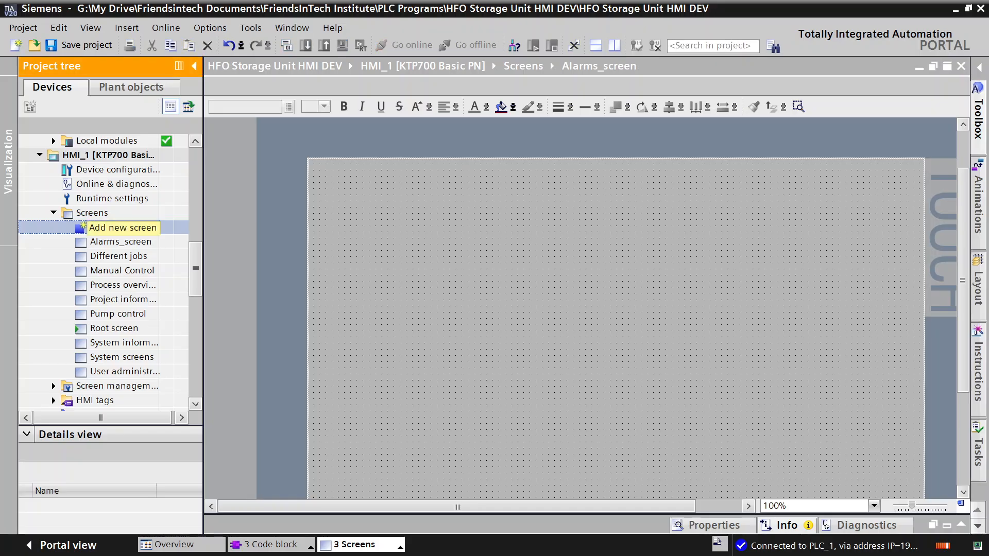
key("F2")
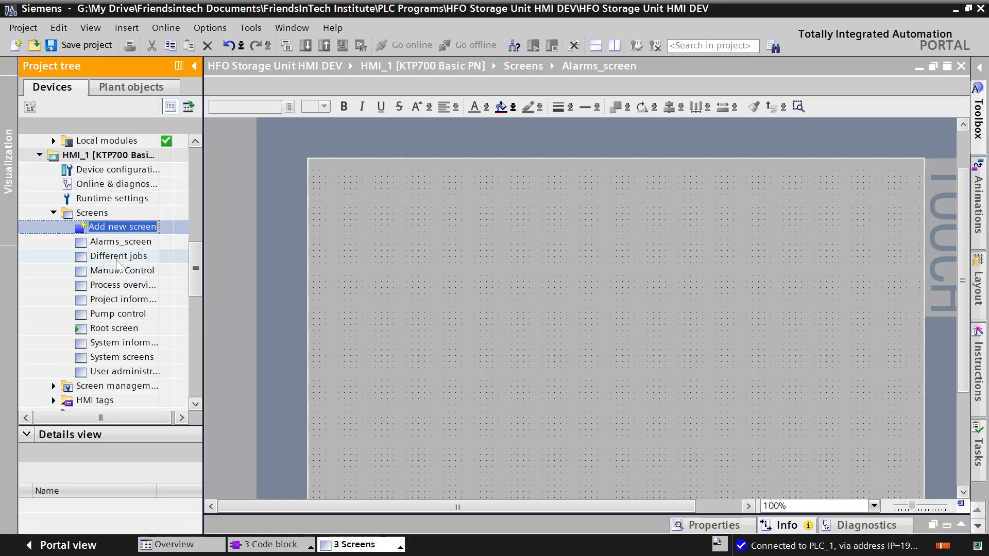
left_click(49, 227)
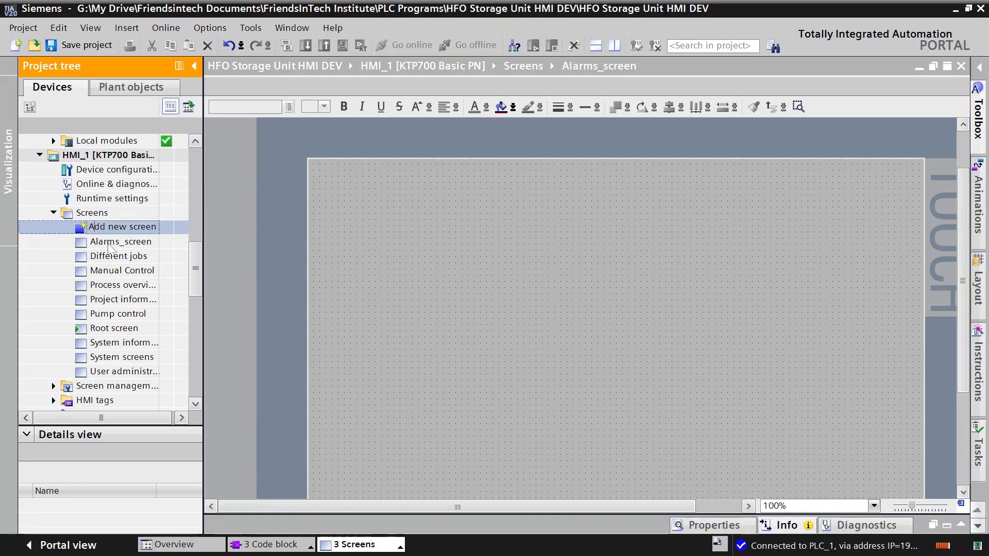
left_click(44, 257)
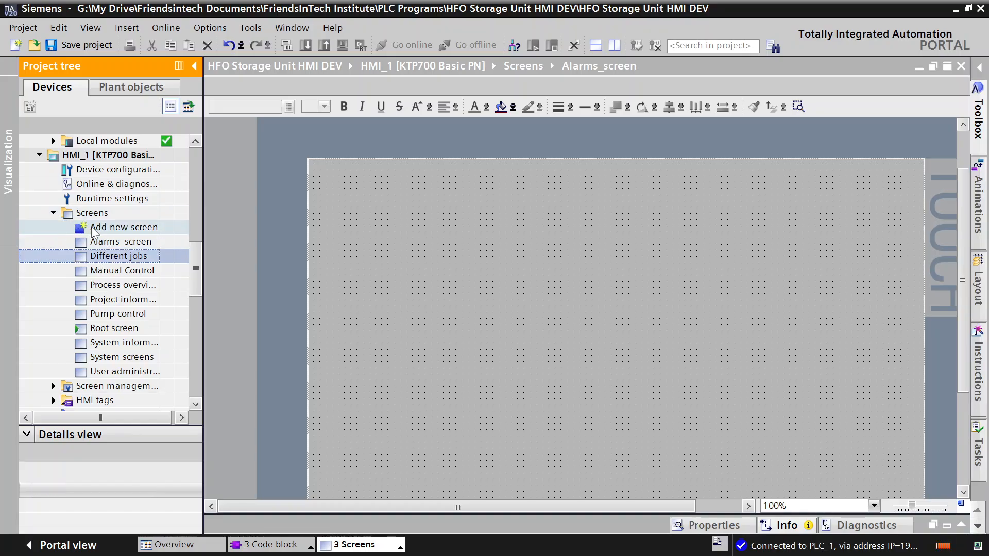
Add another new screen to HMI_1 and rename it as Trends.
double_click(93, 230)
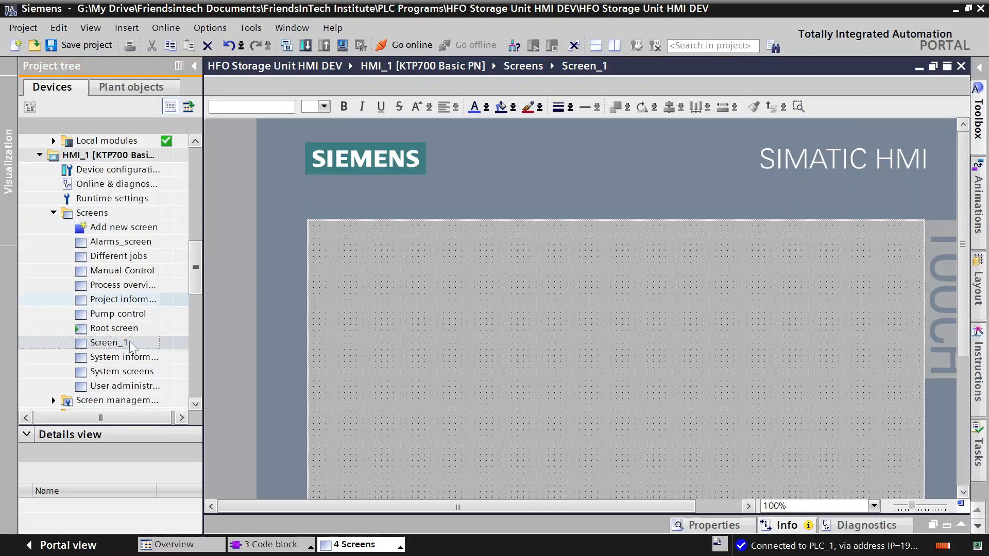
right_click(130, 344)
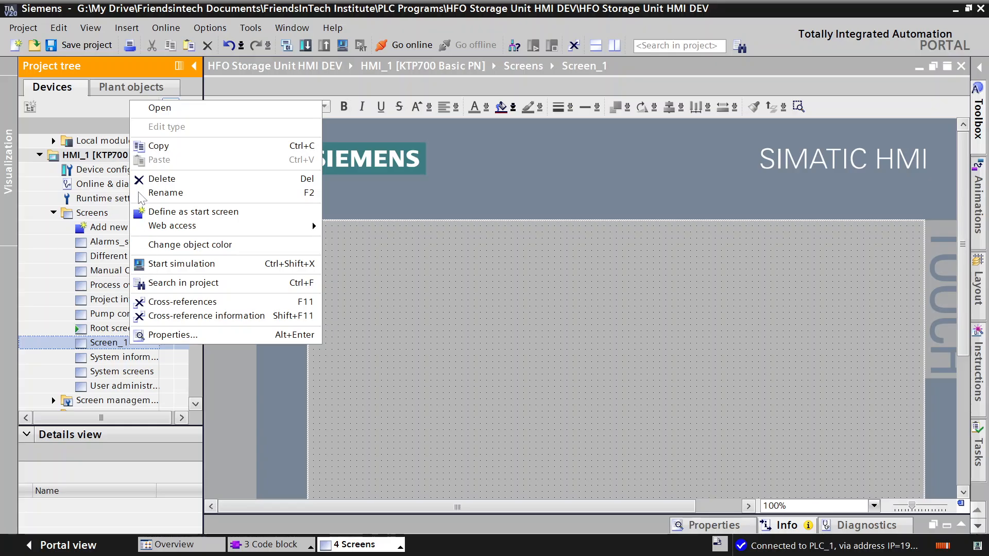
left_click(168, 192)
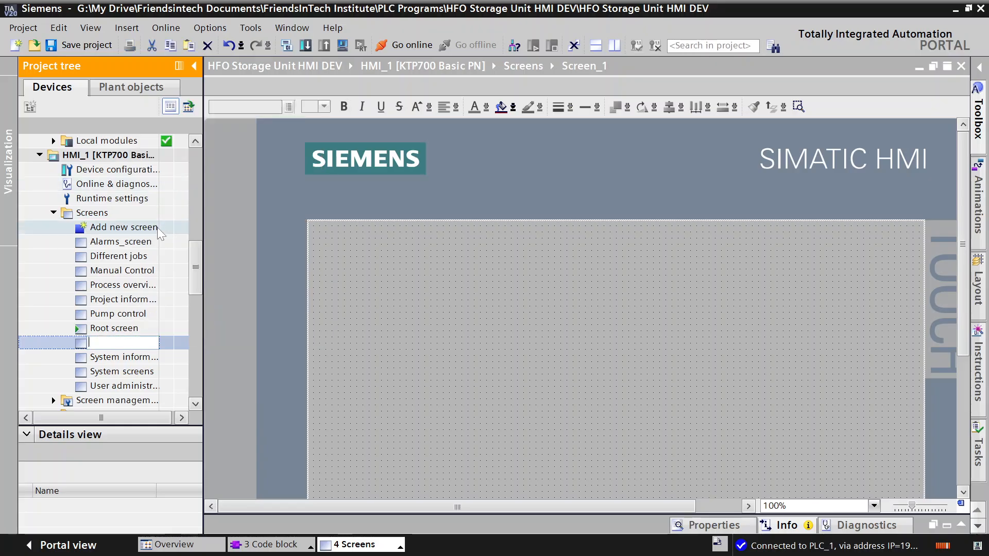
type("Trends")
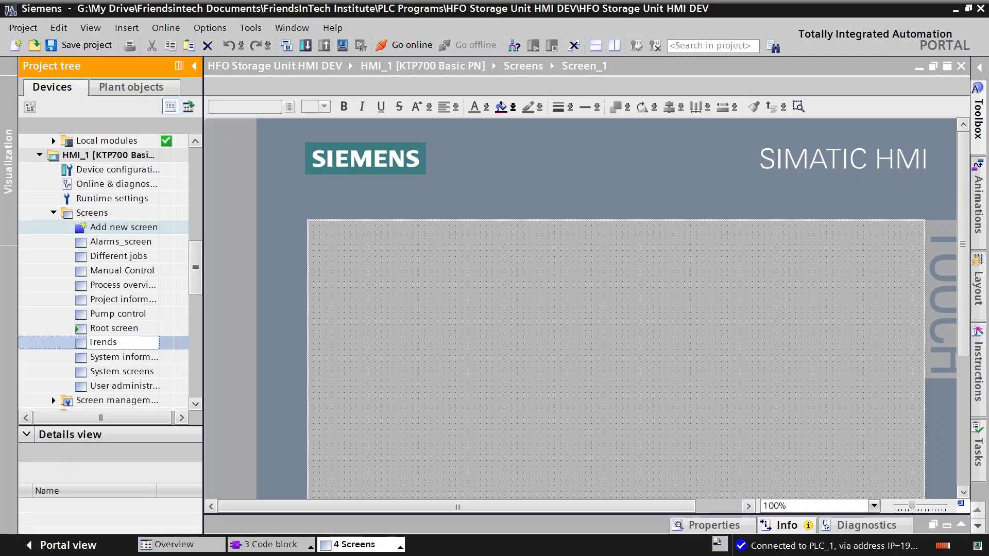
key("Return")
left_click(355, 299)
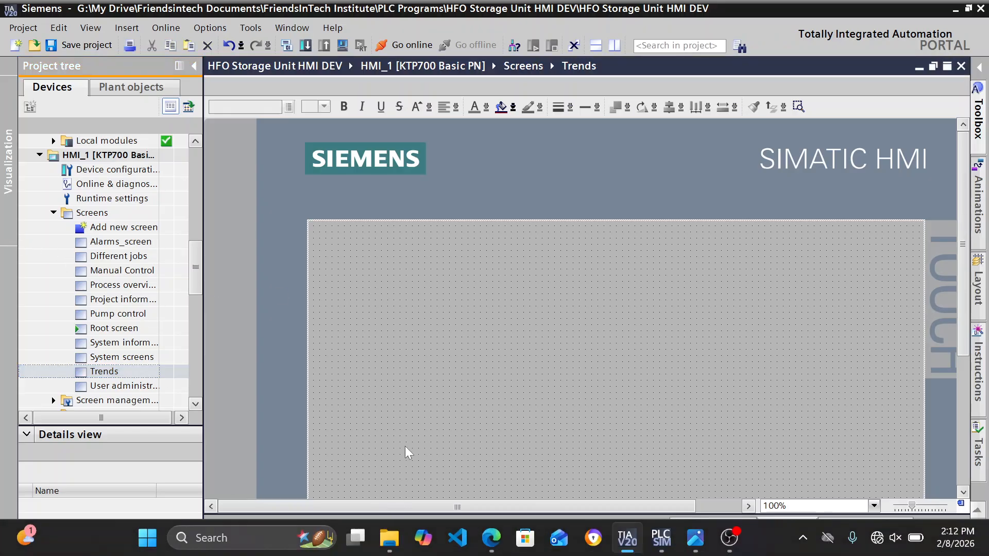
Open the Process overview screen and draw a long, thin rectangle along its lower edge, below the transfer pumps.
left_click(356, 545)
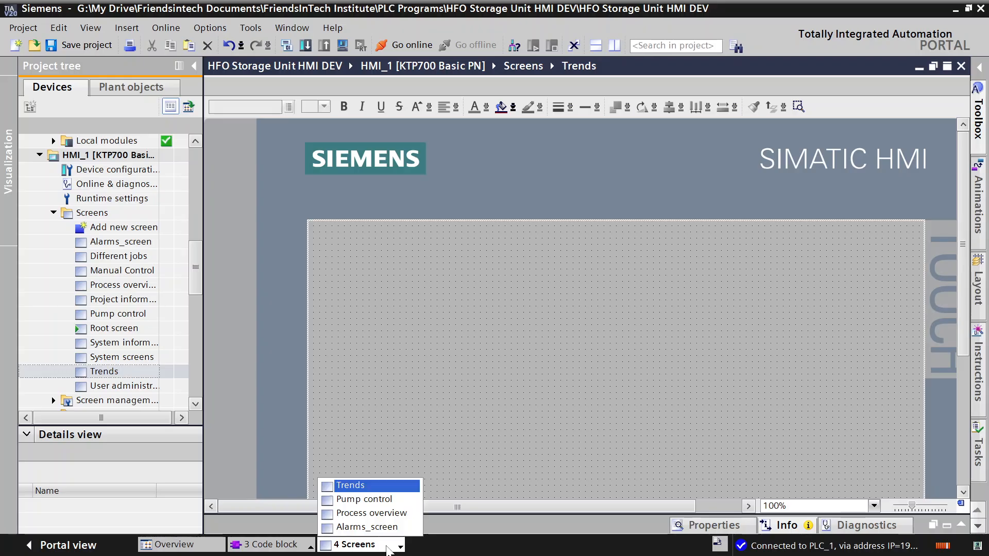
left_click(368, 514)
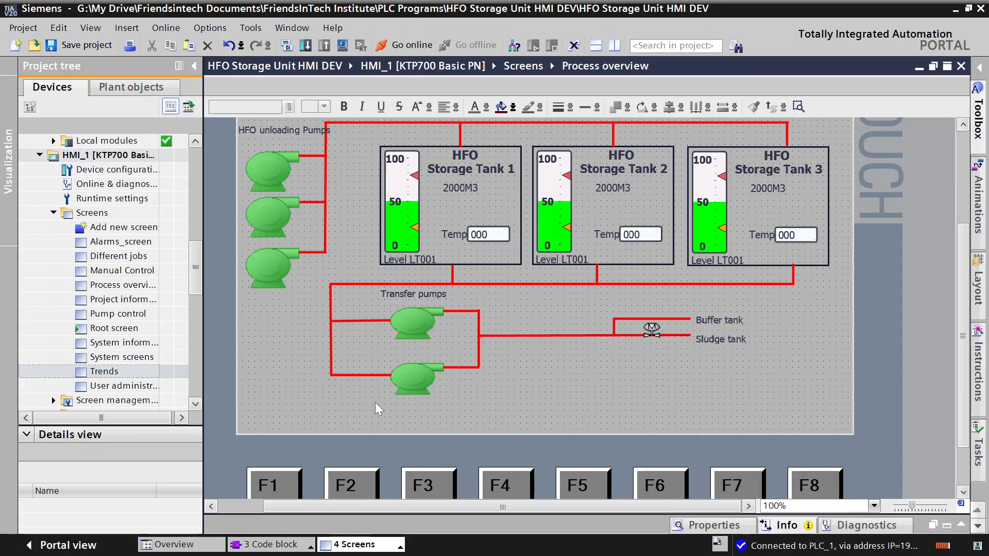
left_click(976, 118)
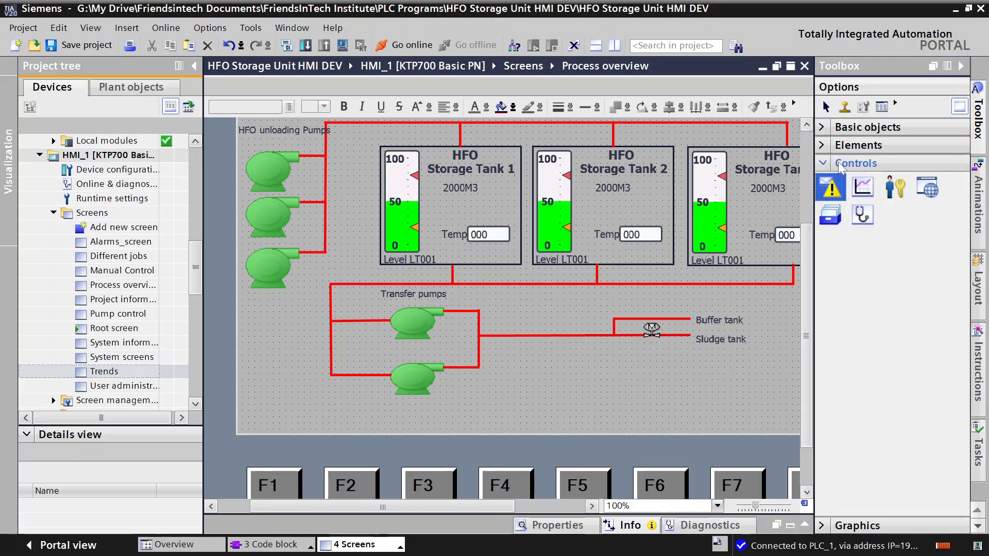
left_click(822, 128)
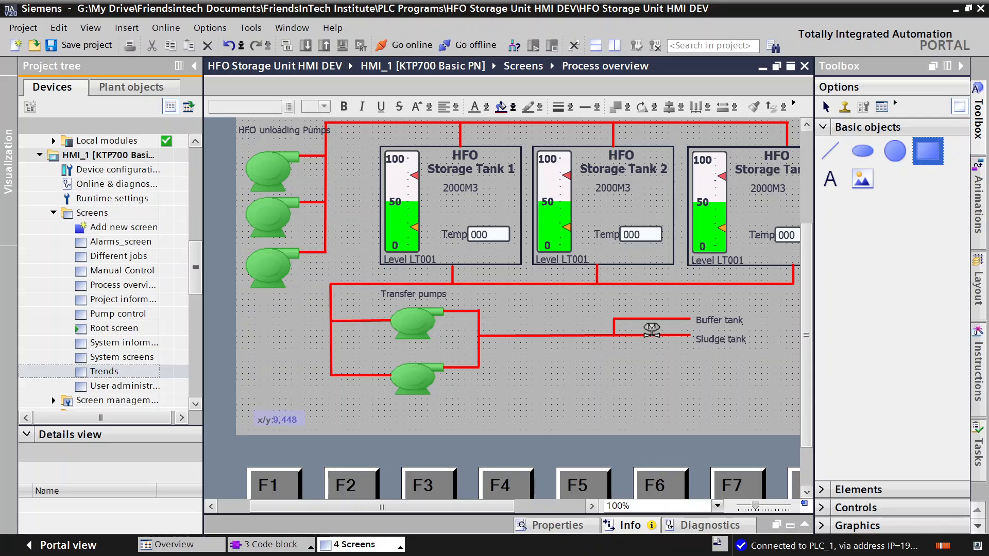
mouse_move(243, 411)
left_mouse_down()
mouse_move(732, 418)
mouse_move(800, 430)
left_mouse_up()
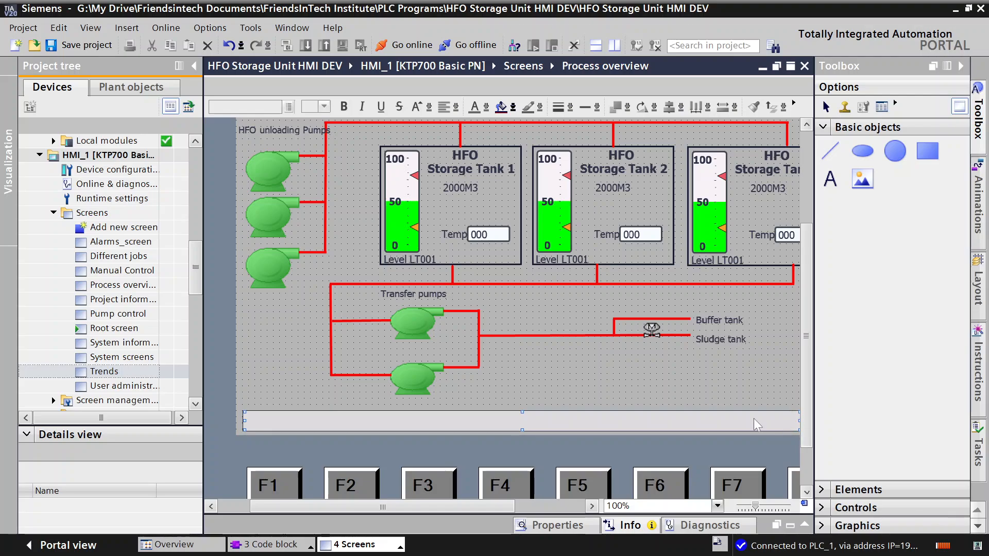
left_click(601, 379)
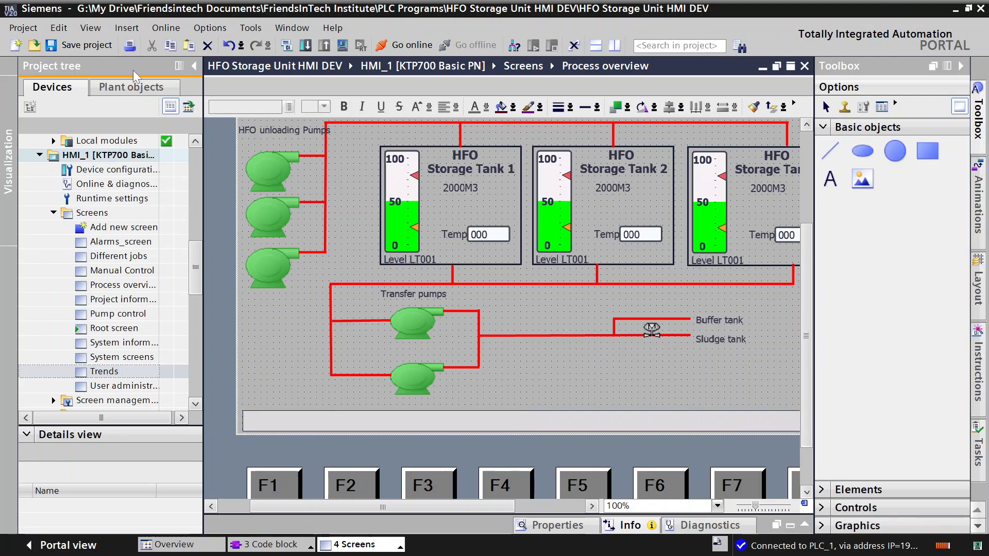
Collapse the project tree and stretch the new rectangle at both ends to span the full width of the Process overview screen.
left_click(176, 105)
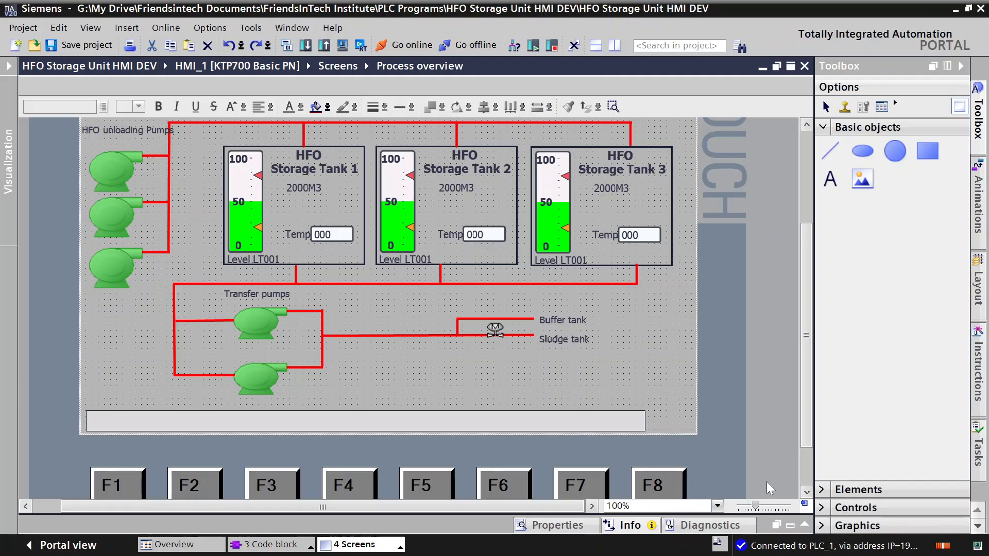
left_click(262, 417)
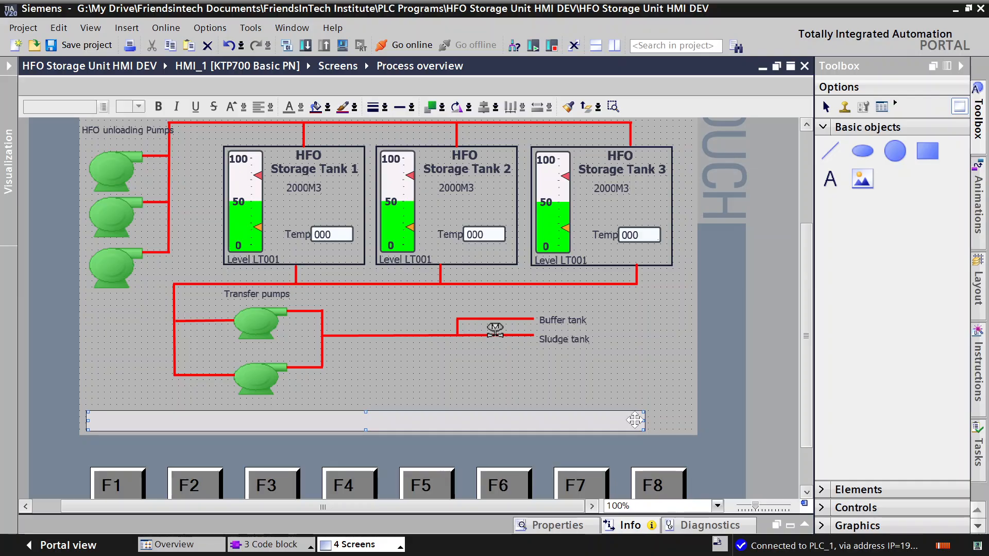
left_click_drag(641, 421, 694, 424)
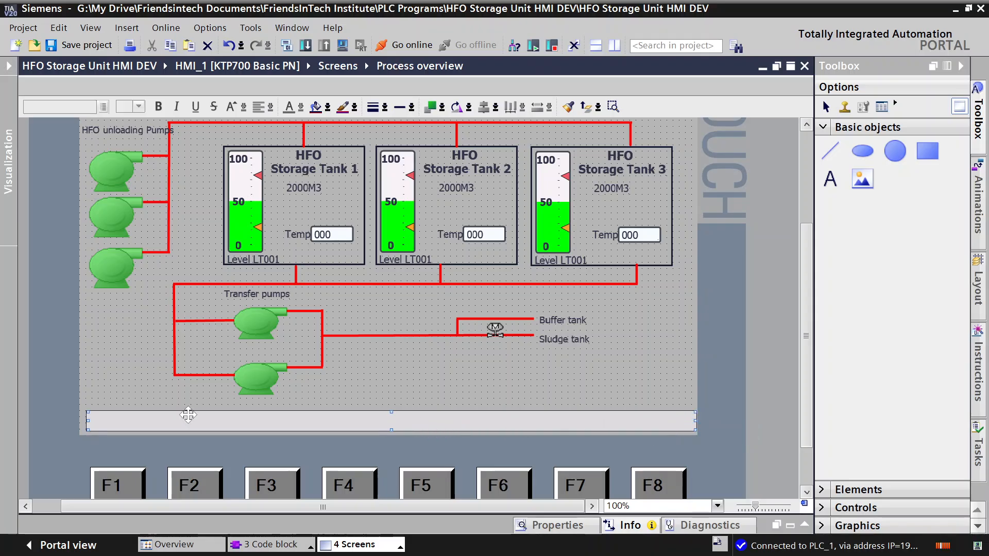
left_click_drag(87, 421, 80, 421)
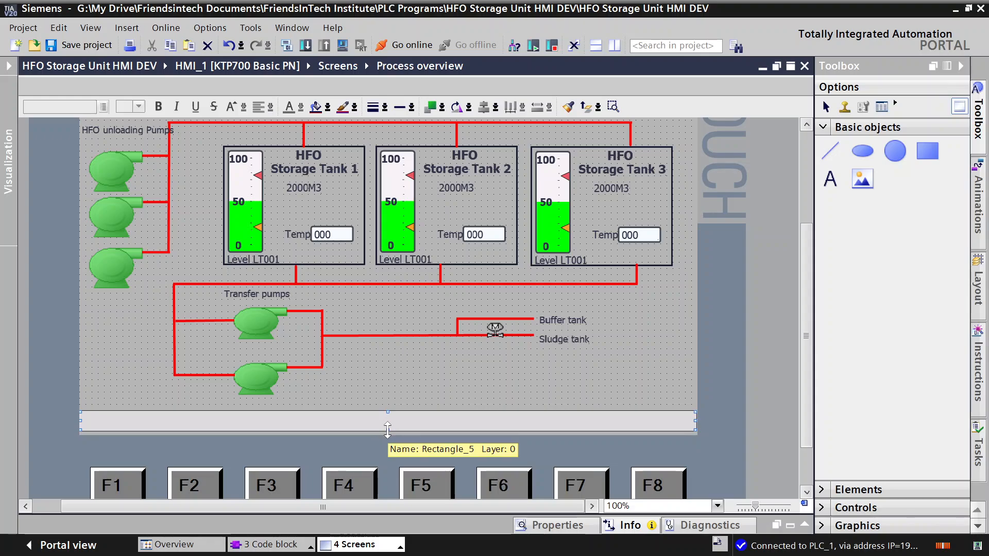
Make the thin rectangle taller by extending its upper edge toward the transfer pumps, and fine-tune its lower and left edges.
left_click_drag(390, 431, 389, 432)
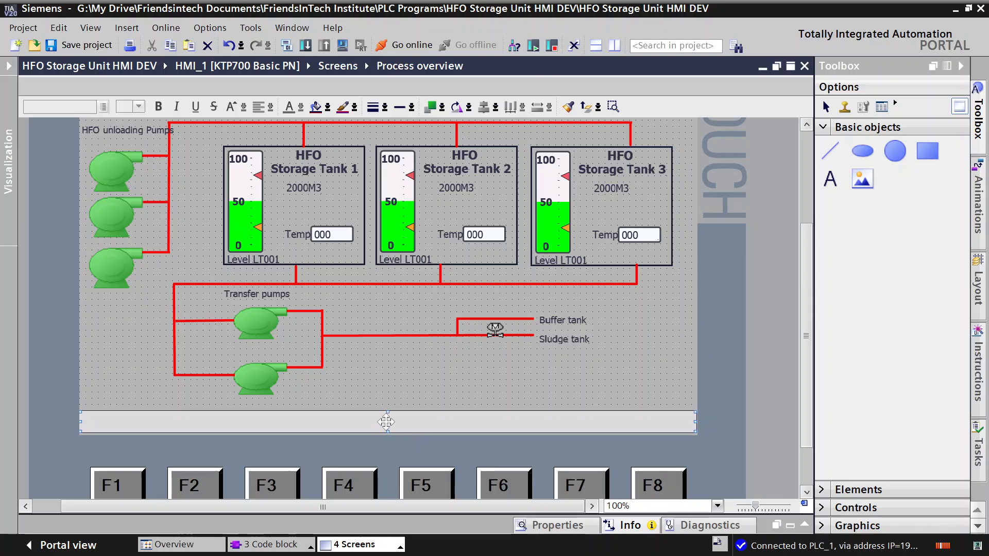
left_click_drag(387, 411, 388, 400)
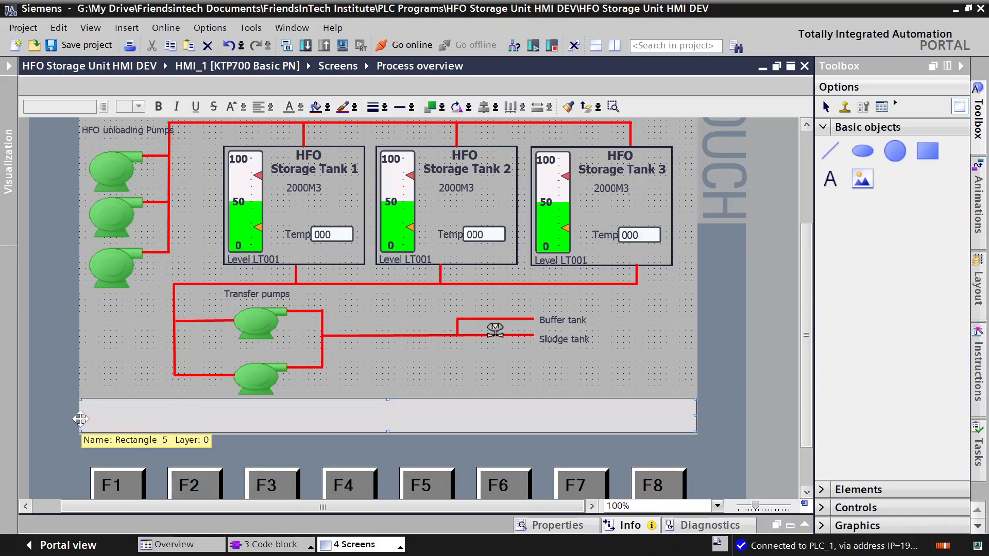
left_click_drag(79, 415, 81, 416)
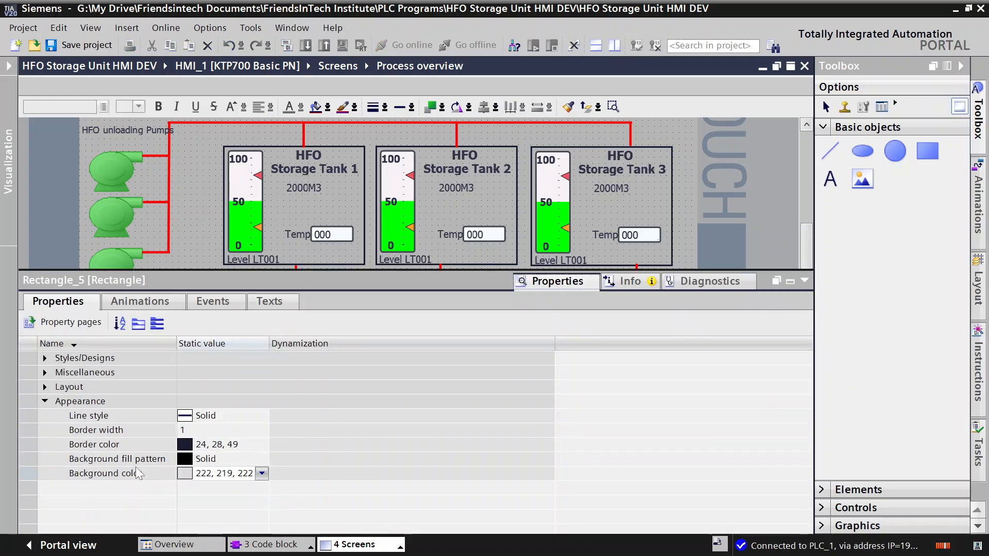
Set the bar rectangle's background fill pattern to Transparent and its border width to 2.
left_click(181, 460)
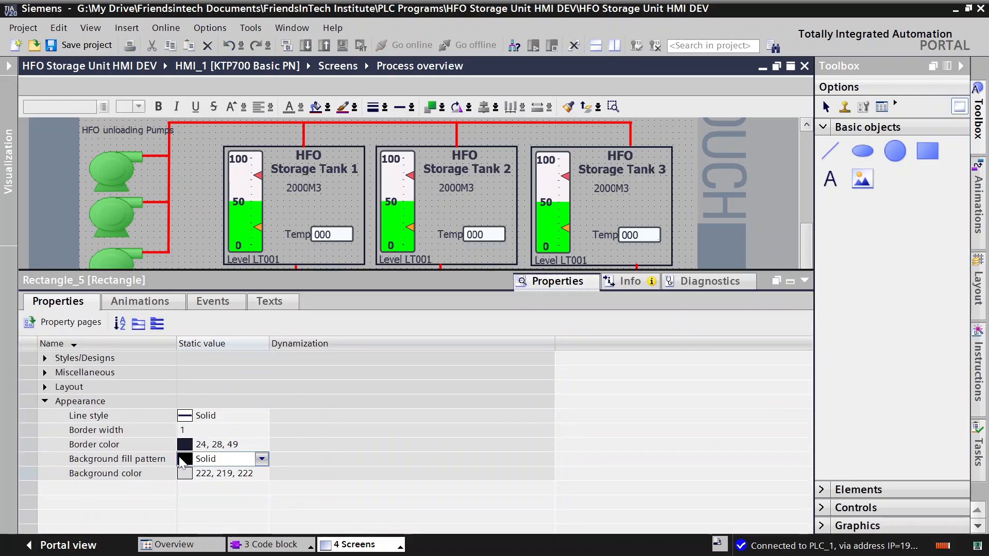
left_click(262, 459)
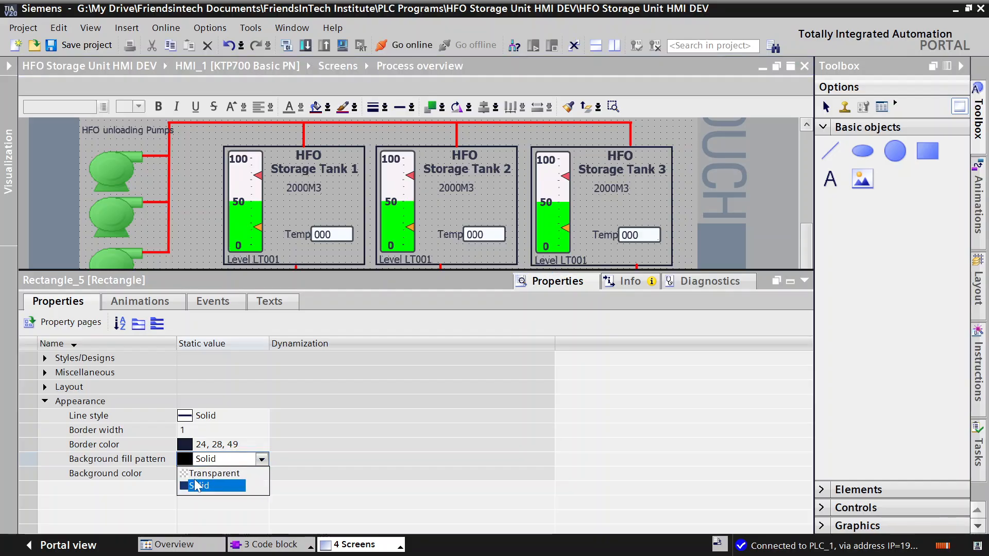
left_click(203, 482)
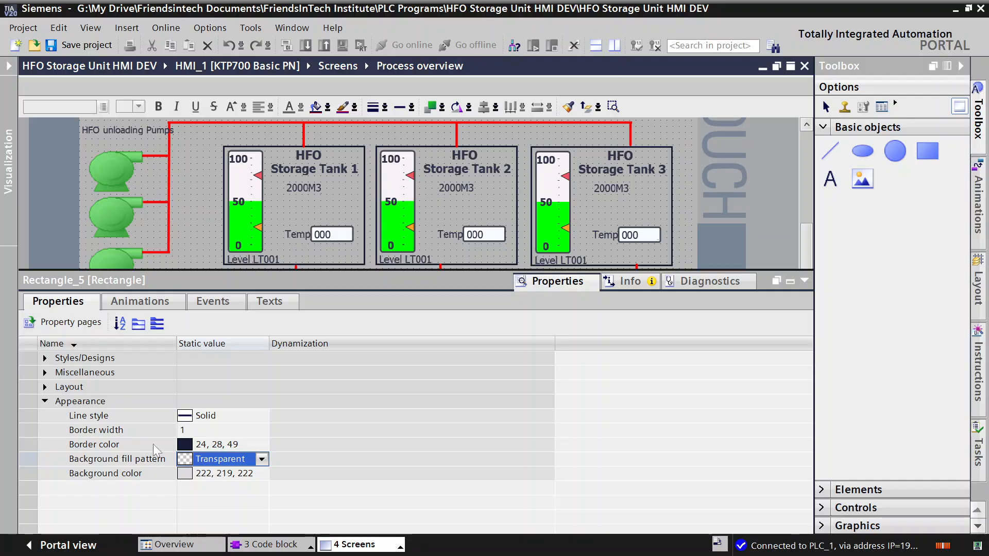
left_click(199, 430)
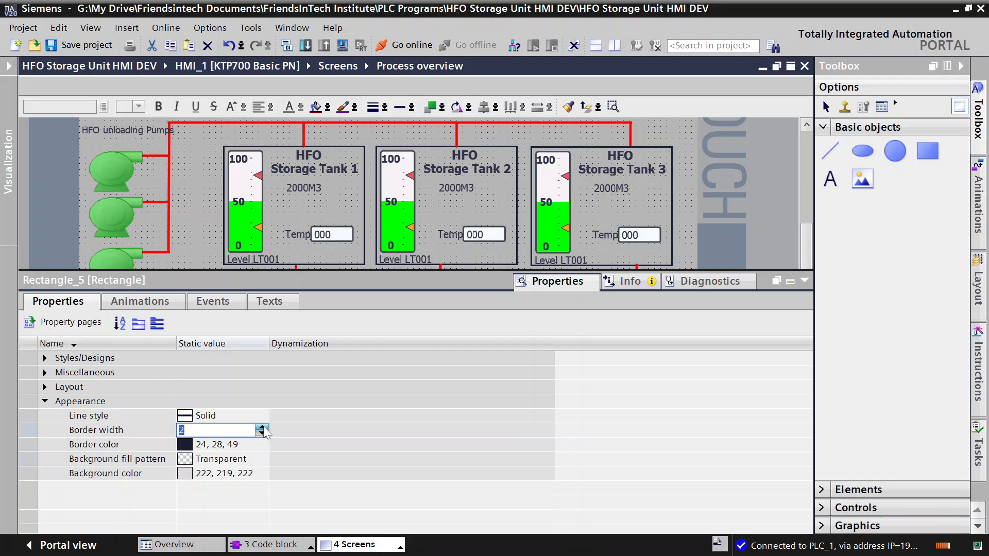
left_click(804, 273)
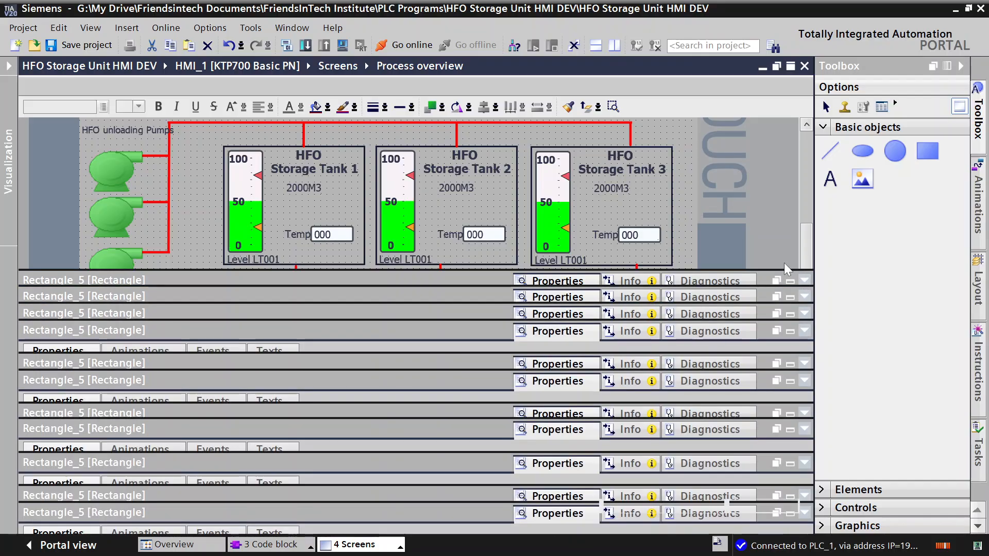
left_click(434, 378)
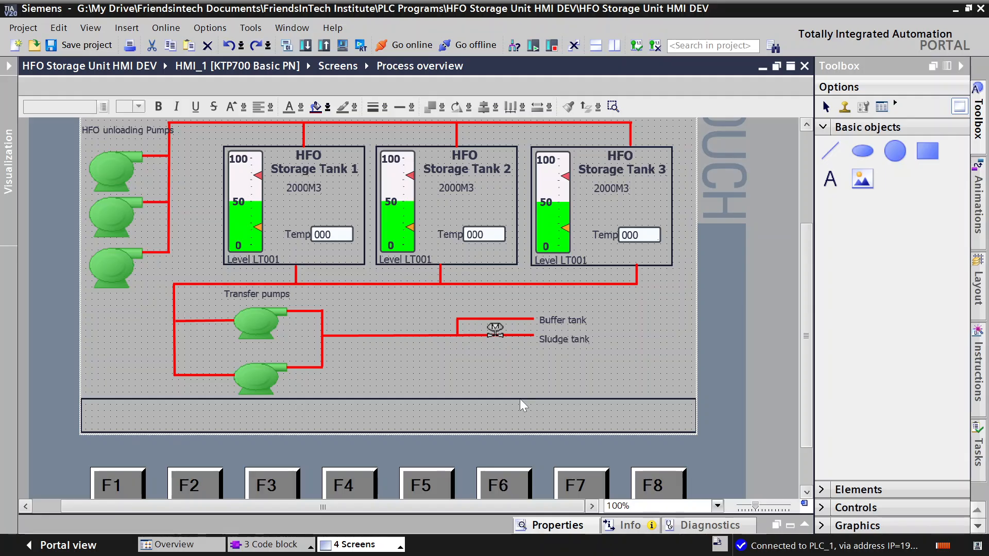
Shorten the transparent bar slightly at its right end so it stays inside the Process overview screen edge.
left_click(548, 404)
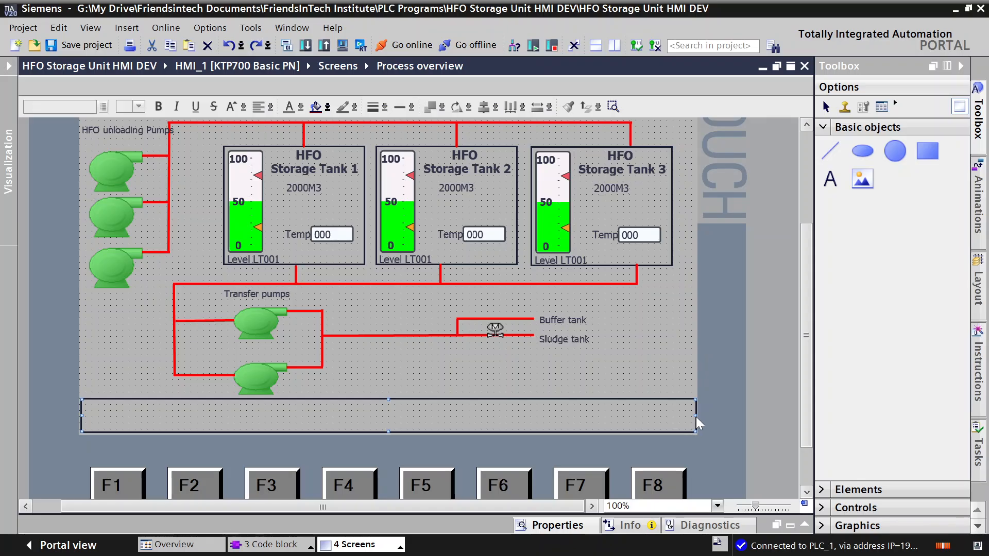
left_click_drag(696, 416, 690, 415)
left_click(543, 417)
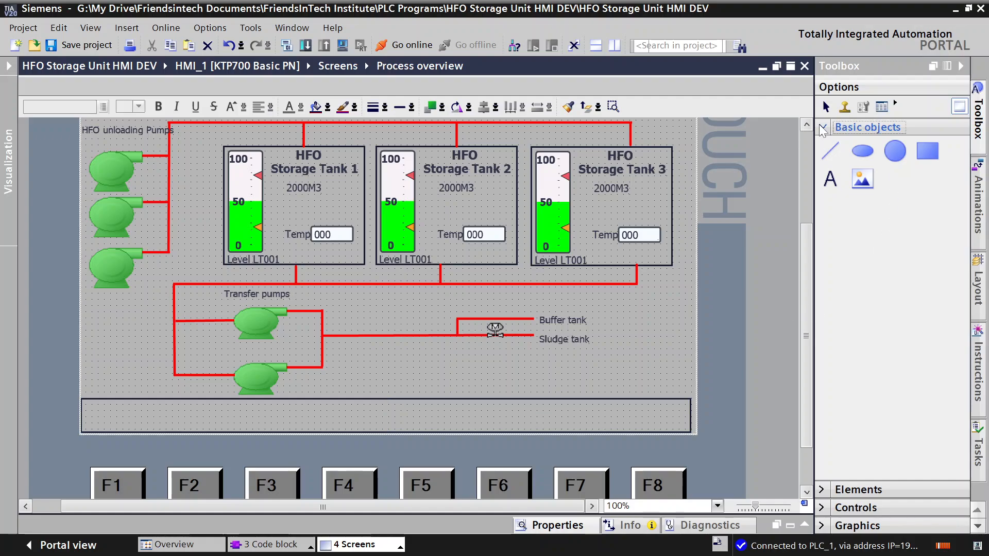
Place a button near the left end of the bottom bar and label it "Pump Ctrl".
left_click(835, 130)
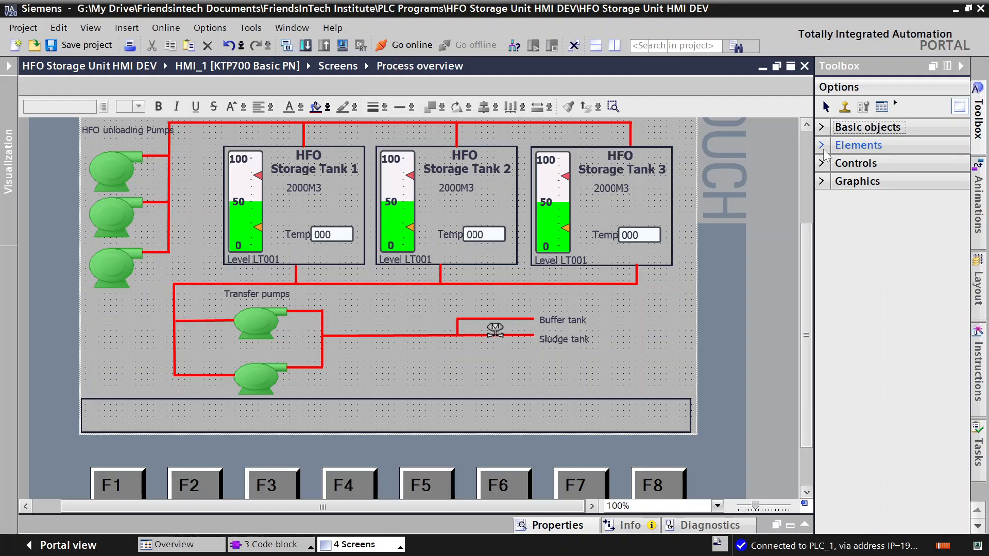
left_click(823, 148)
left_click(859, 170)
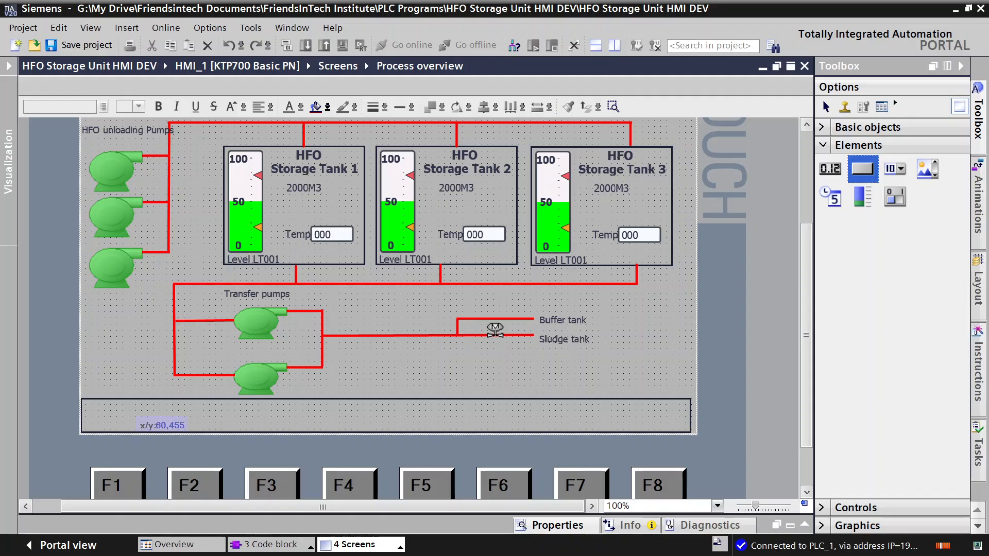
left_click(126, 413)
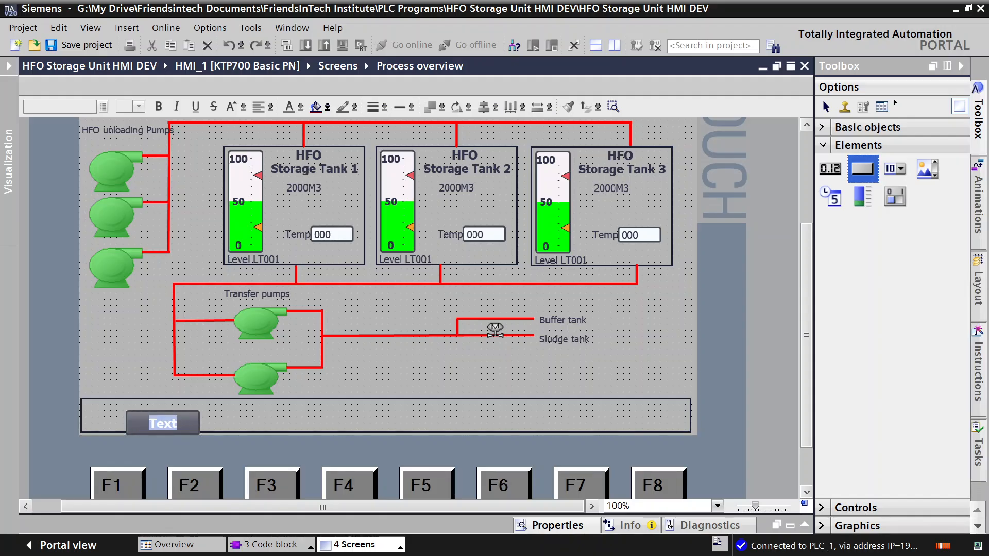
left_click(184, 420)
key("ctrl+a")
key("BackSpace")
type("P")
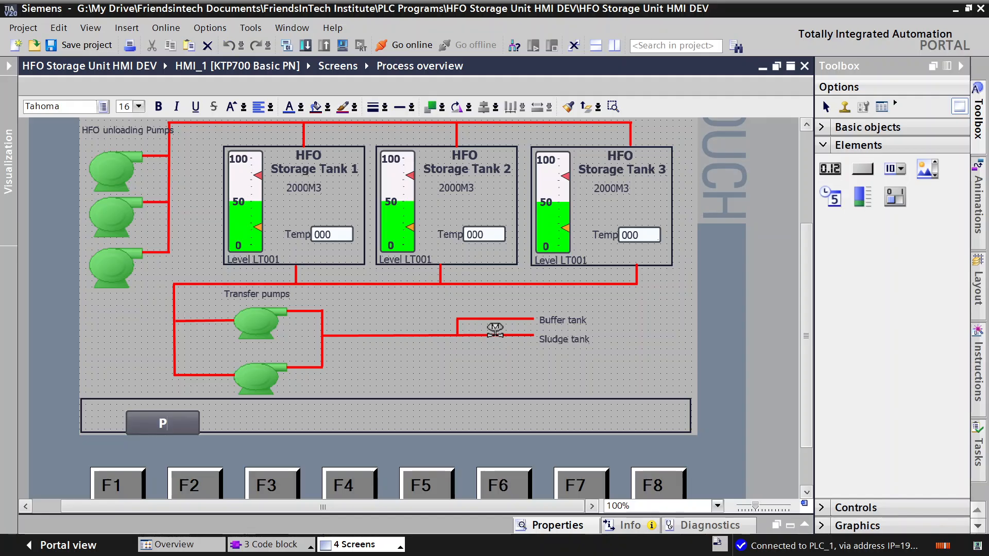
type("ump Con")
key("BackSpace")
key("BackSpace")
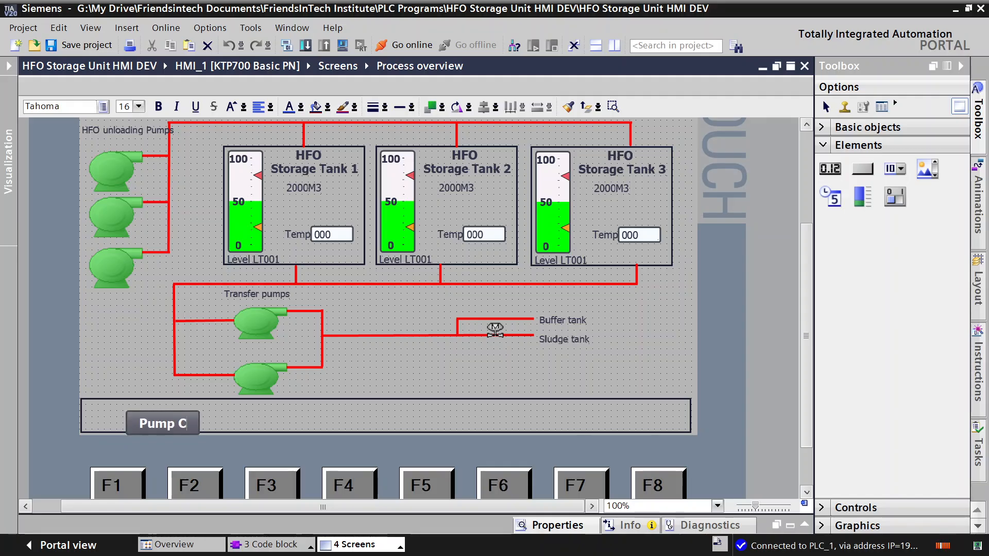
type("trl")
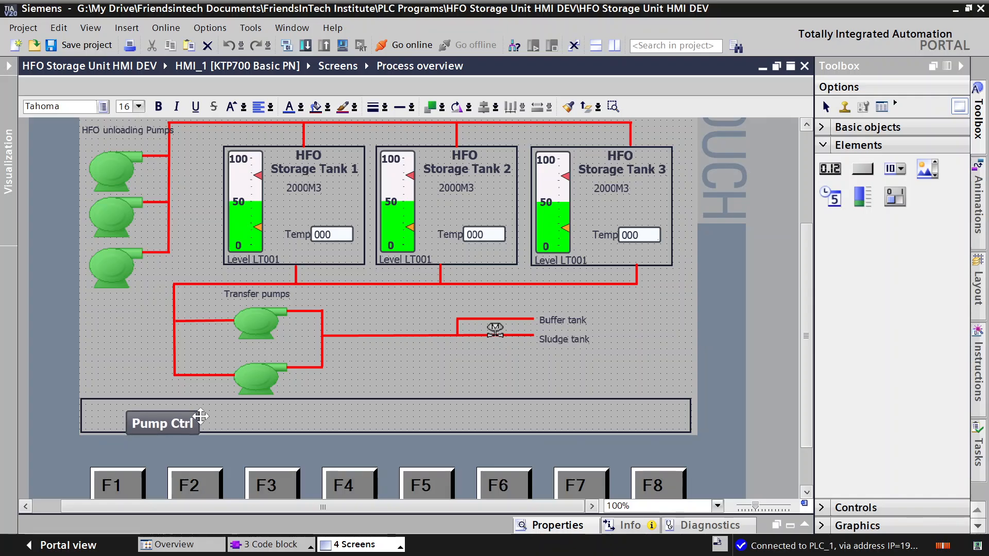
Move the Pump Ctrl button fully inside the bar and widen it in both directions to fill about the bar's left third.
left_click(173, 423)
mouse_move(173, 422)
left_mouse_down()
mouse_move(162, 407)
mouse_move(166, 416)
left_mouse_up()
left_click(205, 417)
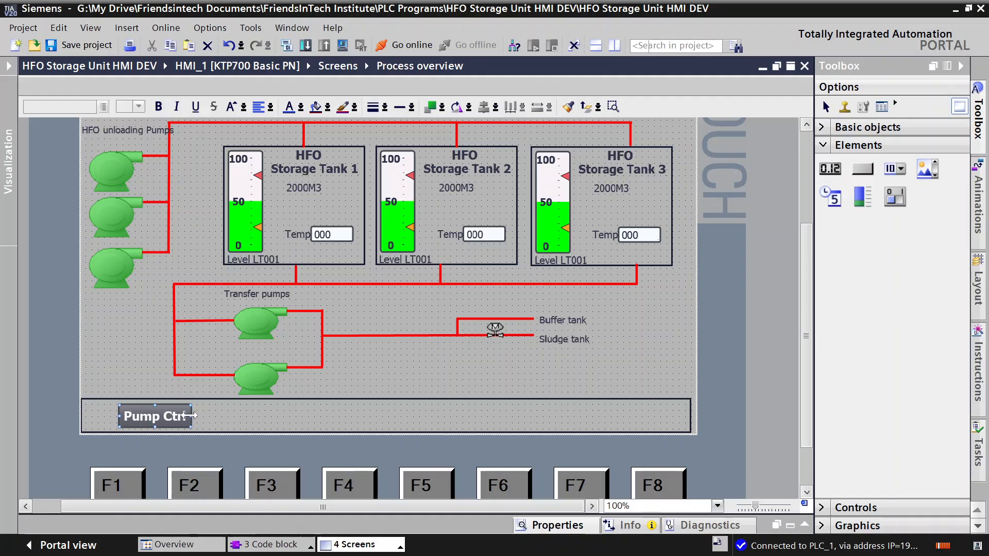
left_click(188, 415)
left_click_drag(273, 416, 289, 415)
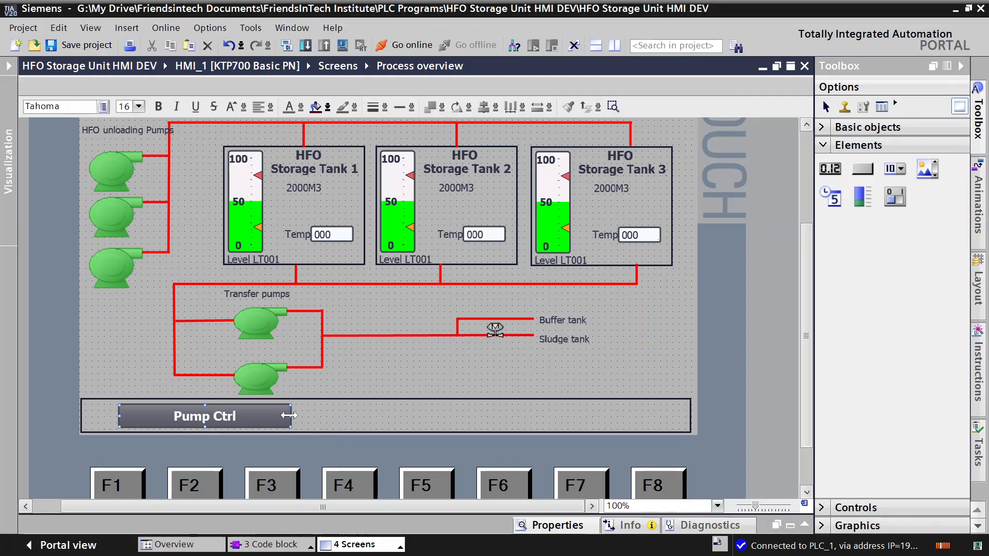
key("Escape")
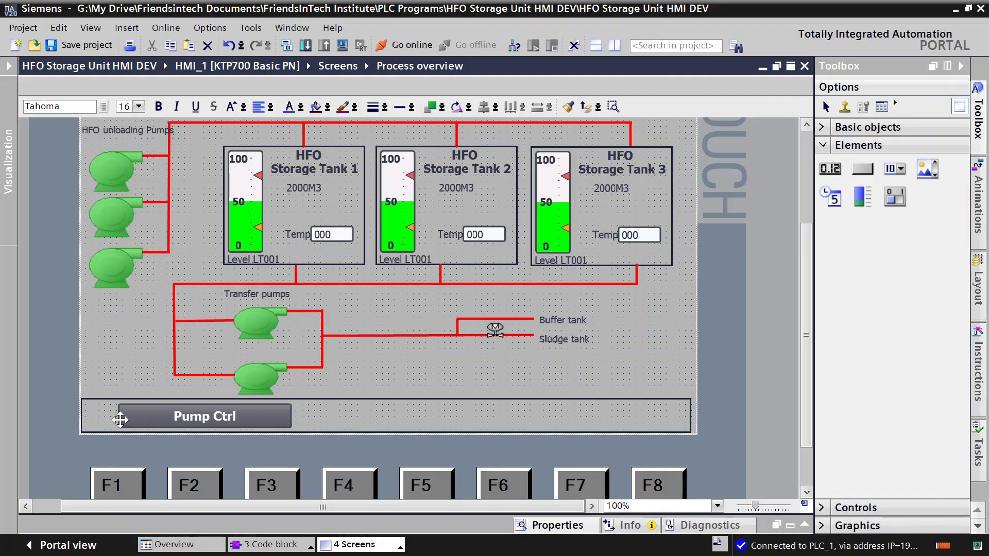
left_click(126, 417)
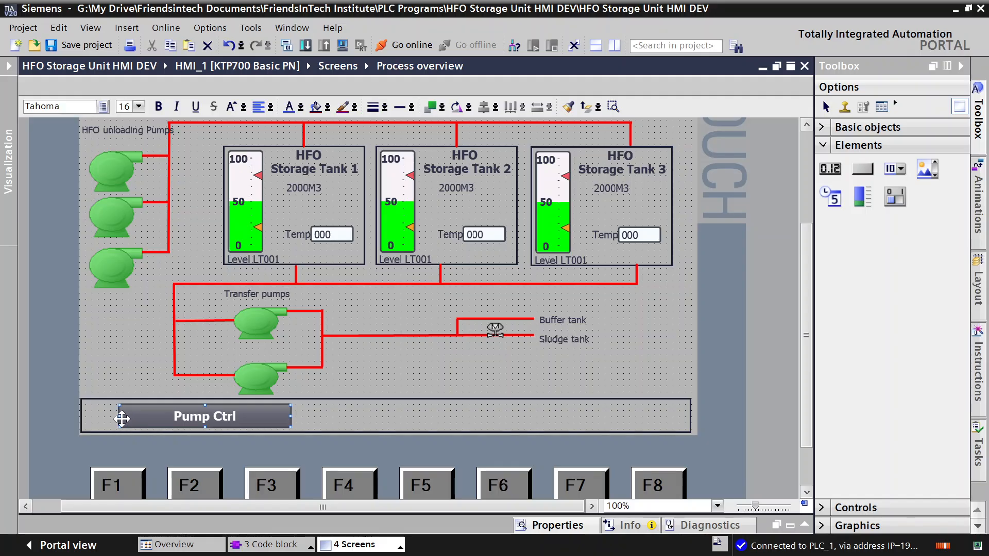
left_click_drag(117, 417, 91, 416)
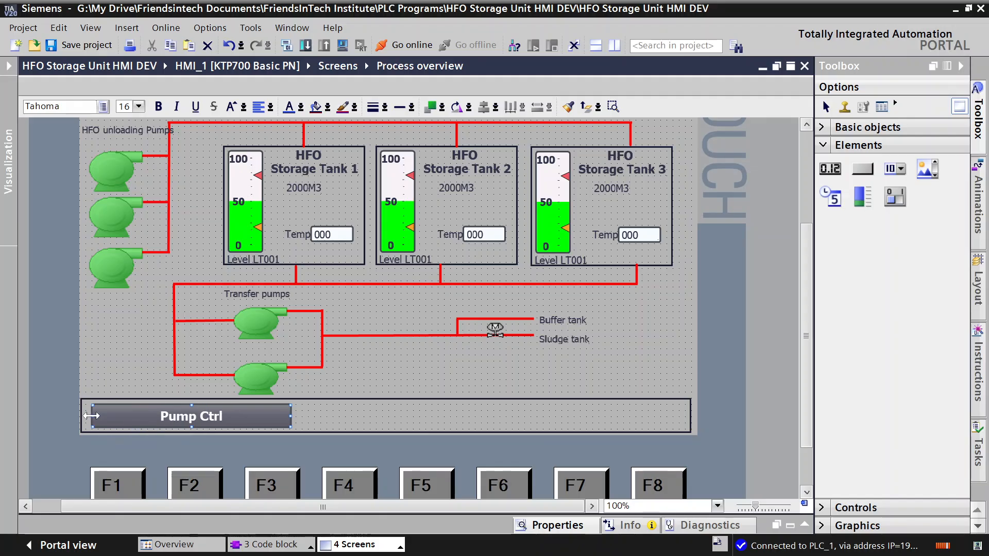
left_click(316, 422)
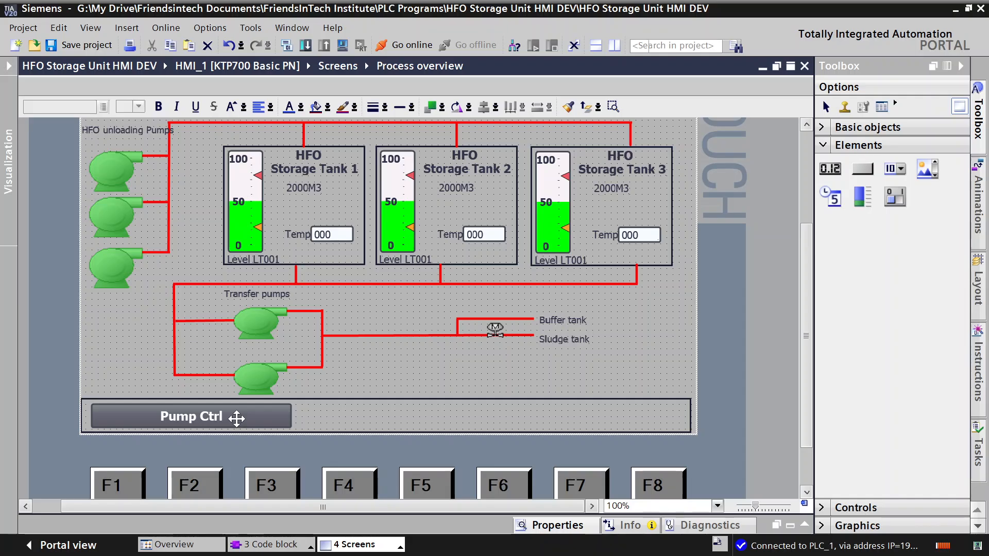
Give the Pump Ctrl button a Solid background fill pattern with black (0, 0, 0) as background color.
left_click(227, 419)
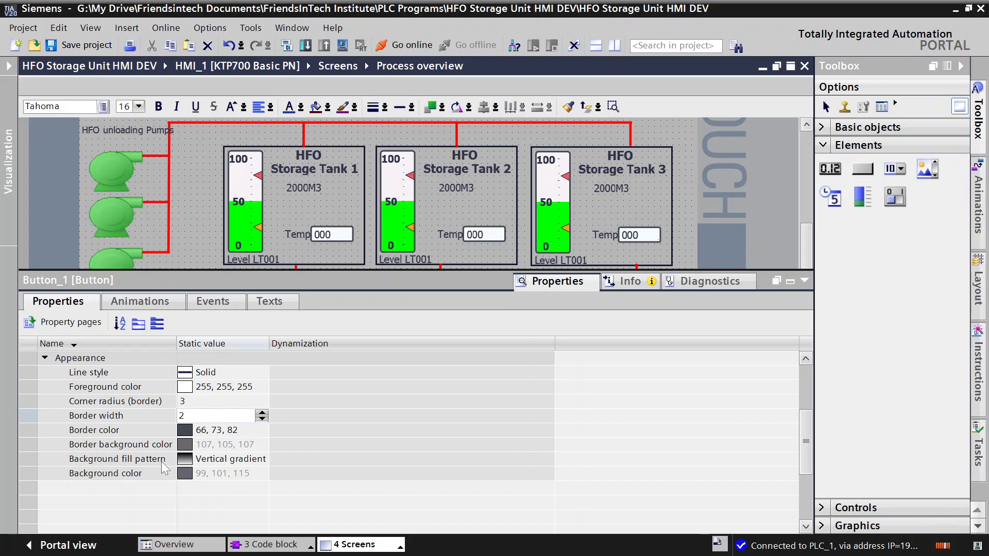
left_click(231, 461)
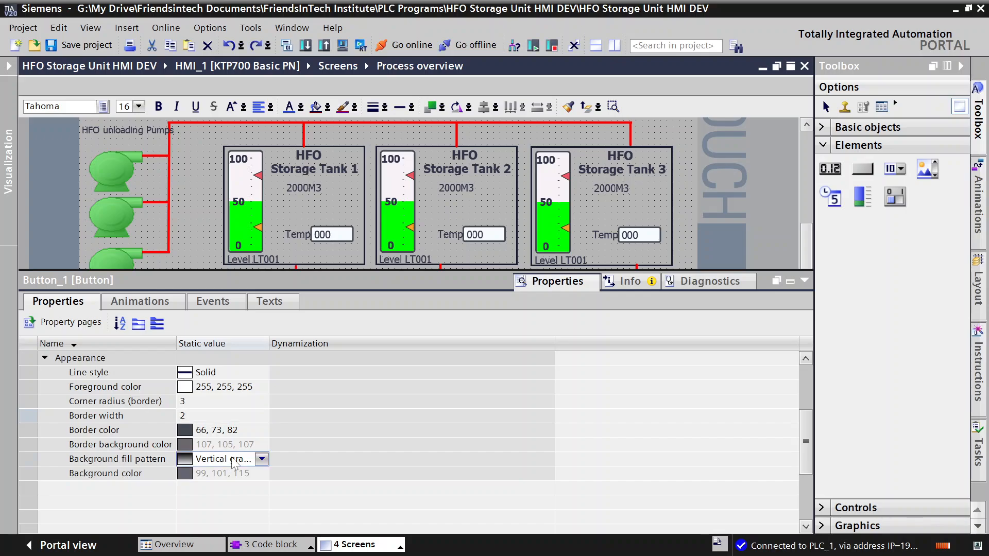
left_click(262, 459)
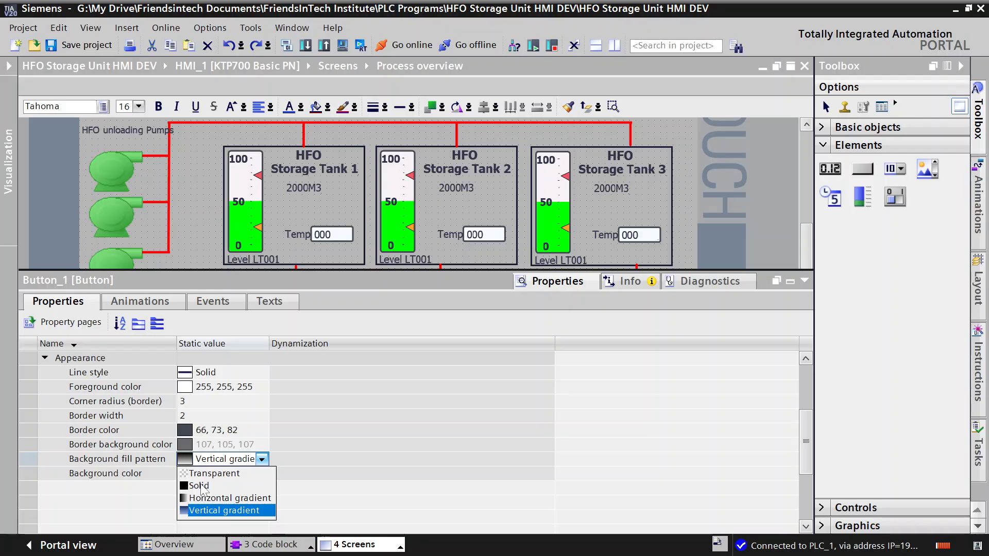
left_click(200, 485)
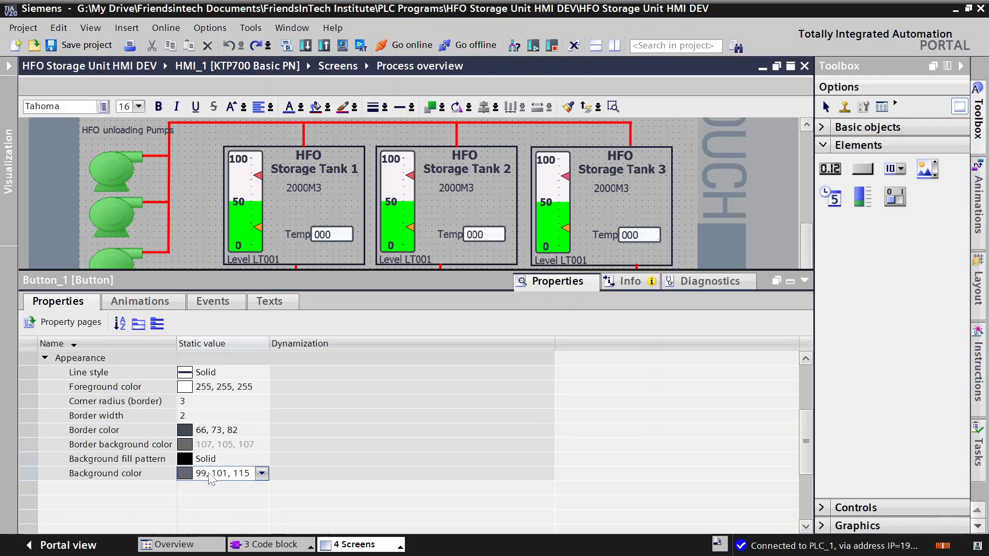
left_click(261, 473)
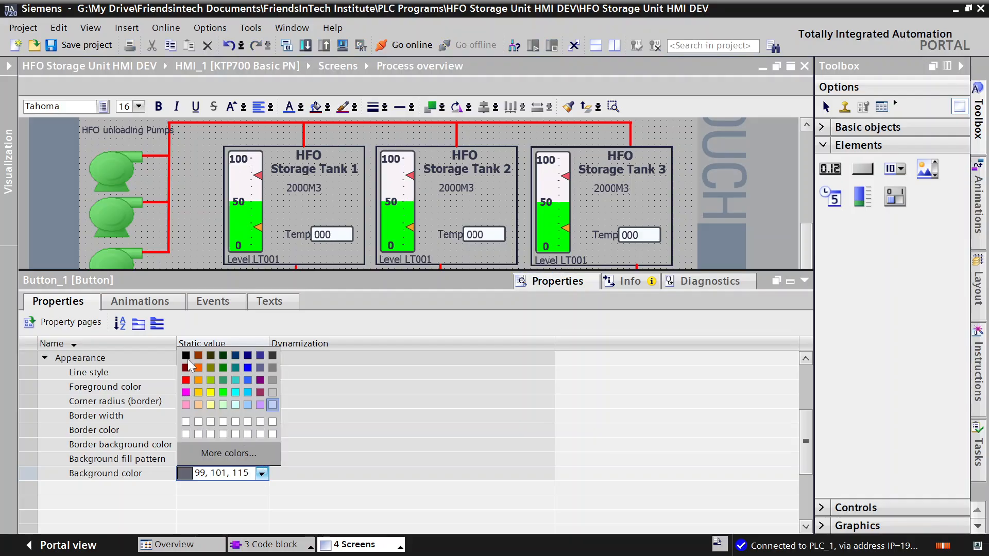
left_click(186, 357)
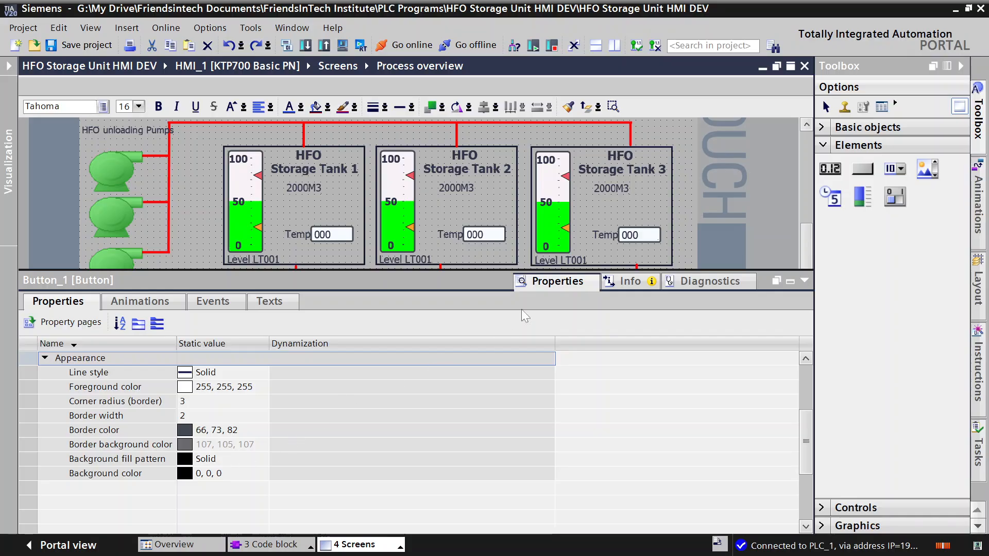
left_click(804, 278)
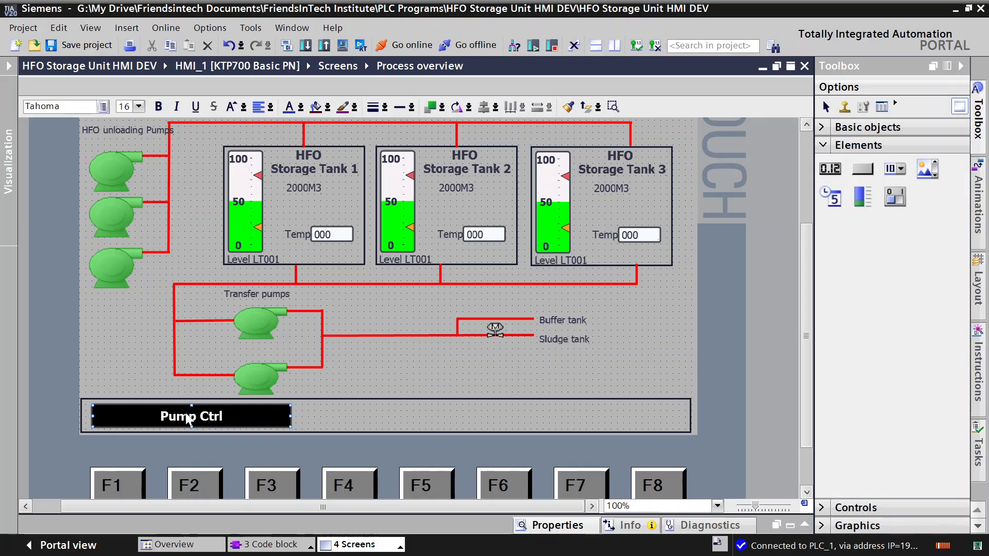
left_click(340, 408)
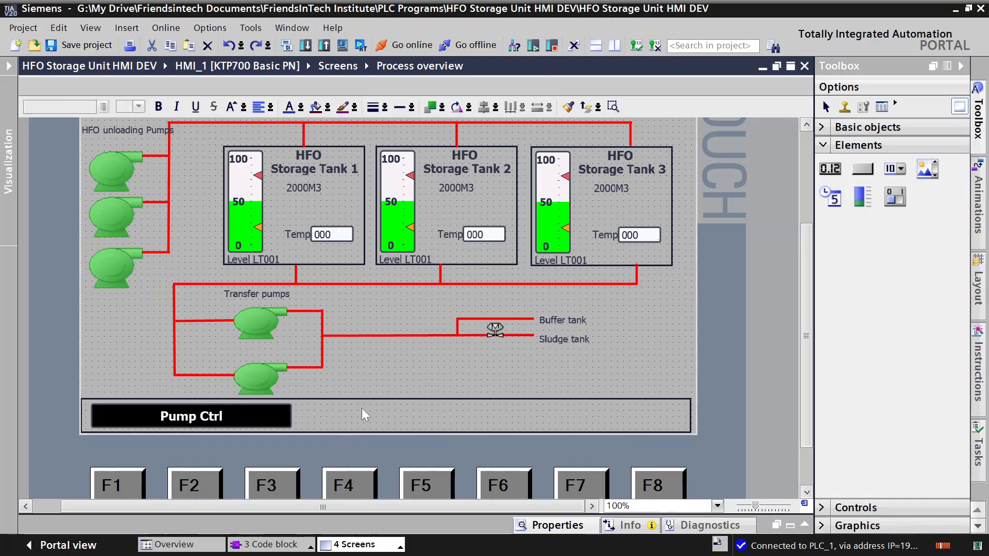
left_click(256, 412)
left_click(228, 416)
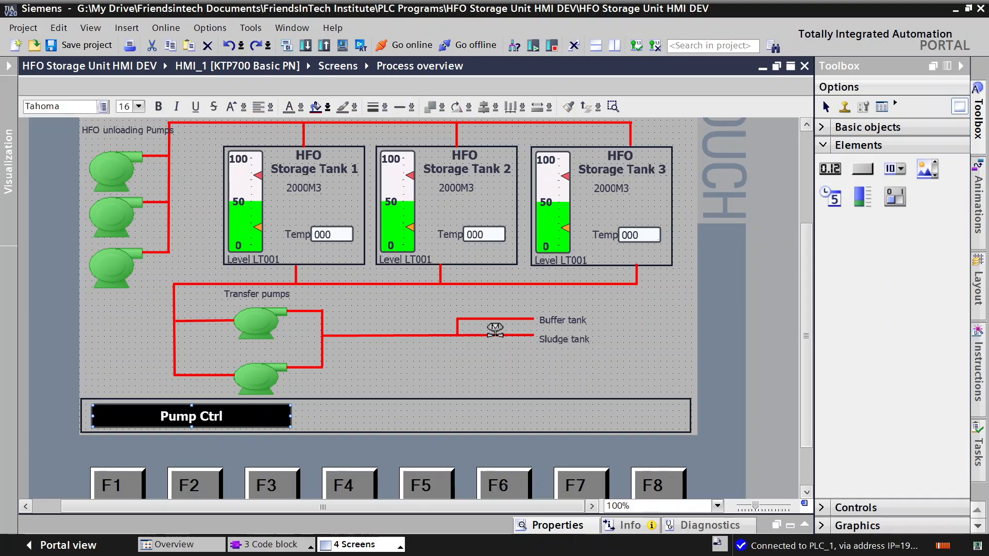
mouse_move(629, 546)
left_click(688, 543)
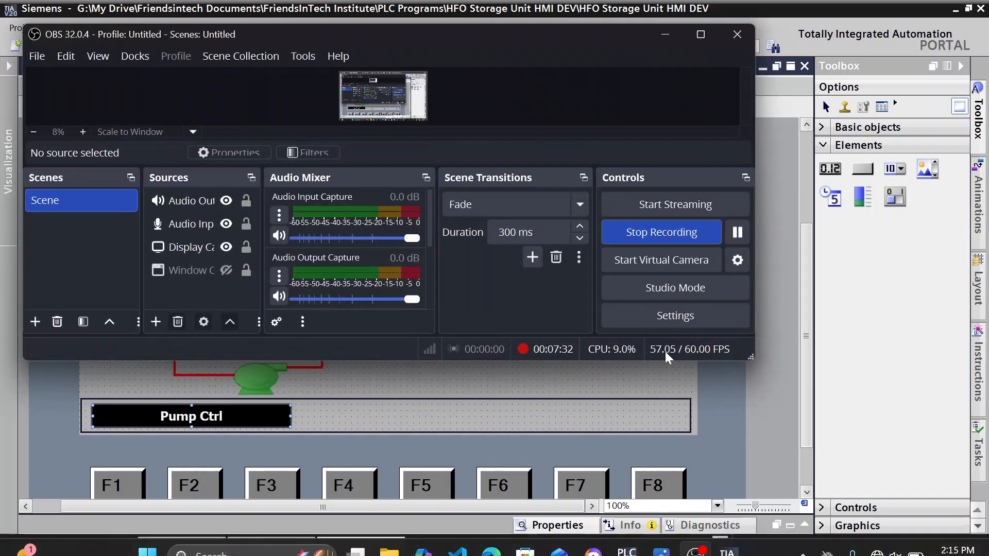
left_click(731, 234)
left_click(830, 240)
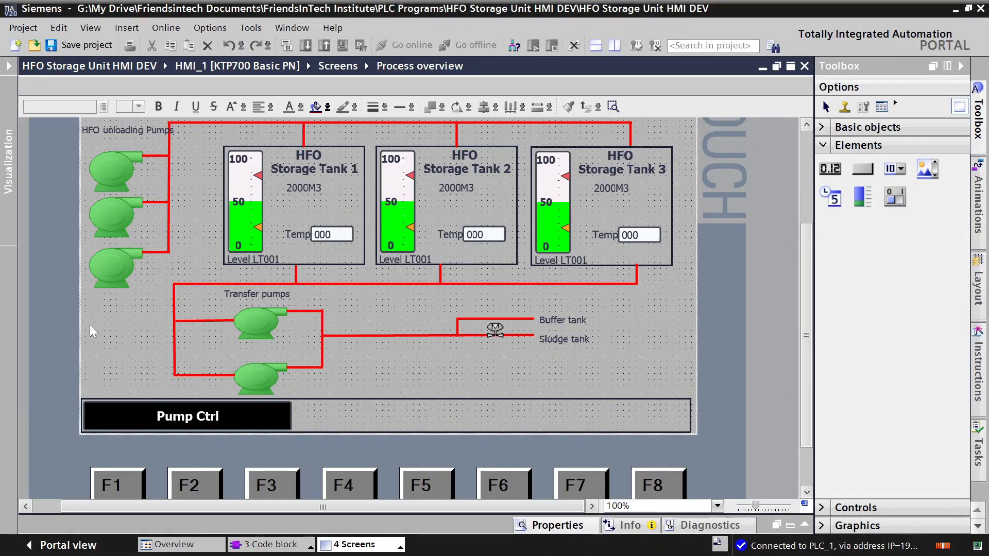
Duplicate the Pump Ctrl button and place the copy beside the original in the middle of the bottom bar.
left_click(238, 410)
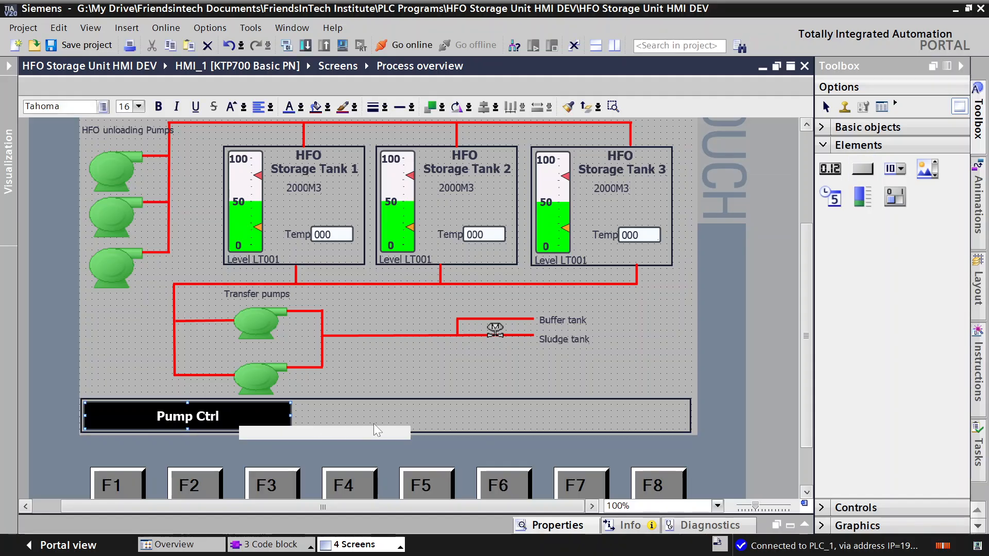
left_click(369, 411)
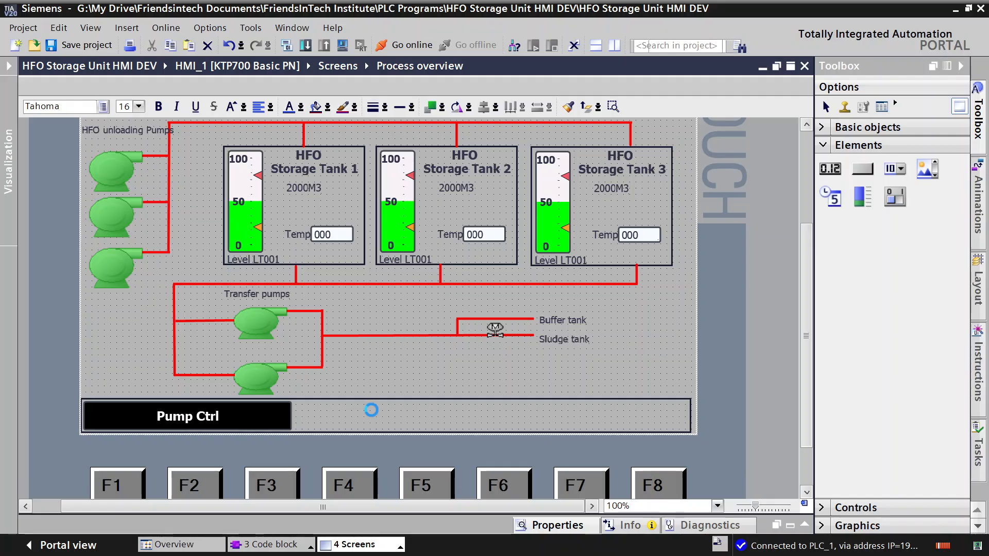
left_click(224, 409)
left_click_drag(224, 410, 231, 414)
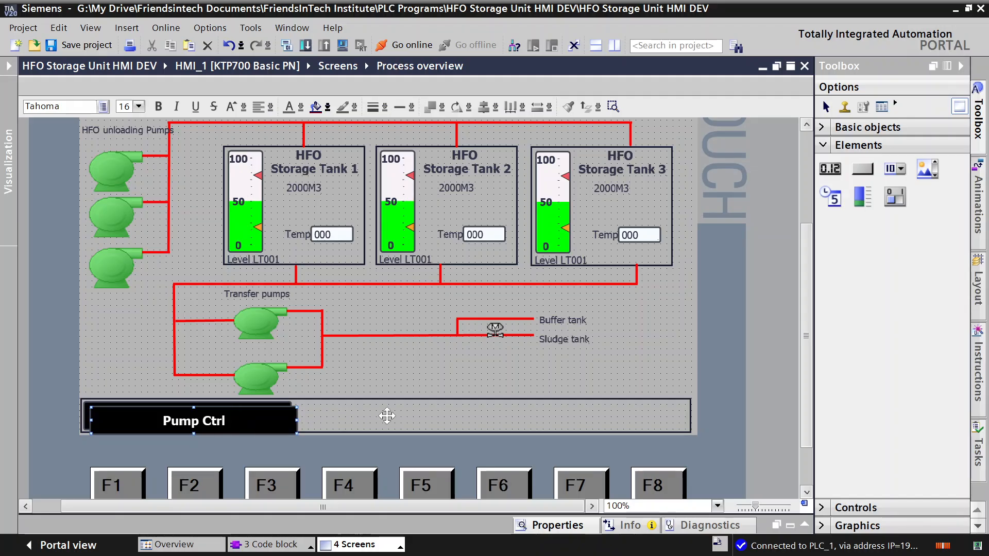
key("ctrl+v")
left_click_drag(380, 416, 443, 417)
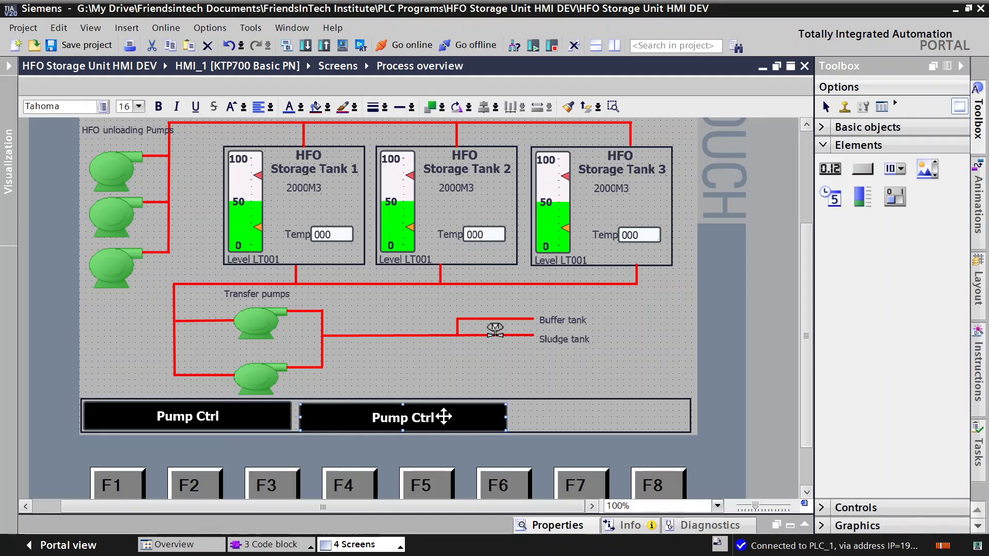
Paste a third Pump Ctrl button at the bar's right end and move the middle copy flush against the first button.
left_click(565, 421)
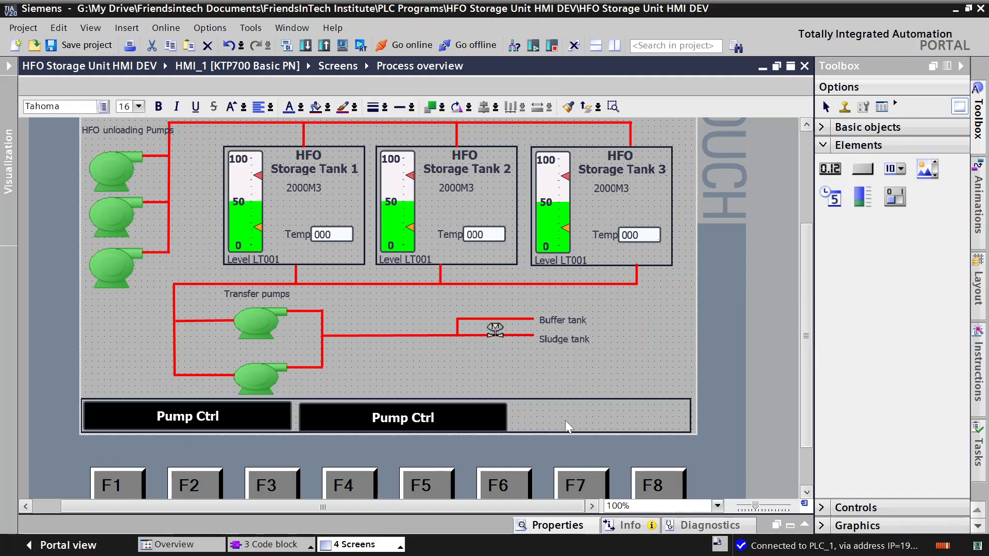
left_click(564, 420)
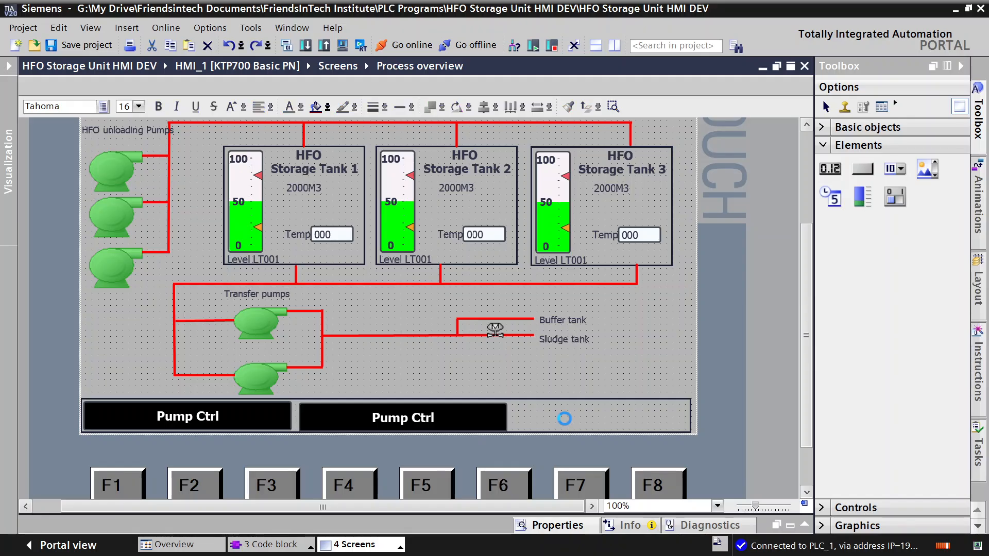
key("ctrl+v")
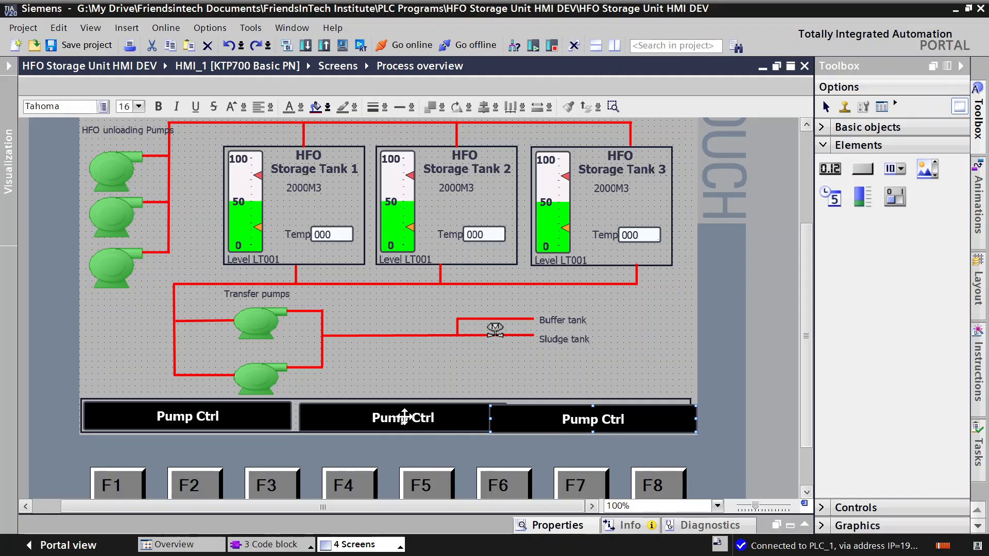
mouse_move(361, 417)
left_mouse_down()
mouse_move(344, 417)
mouse_move(356, 418)
left_mouse_up()
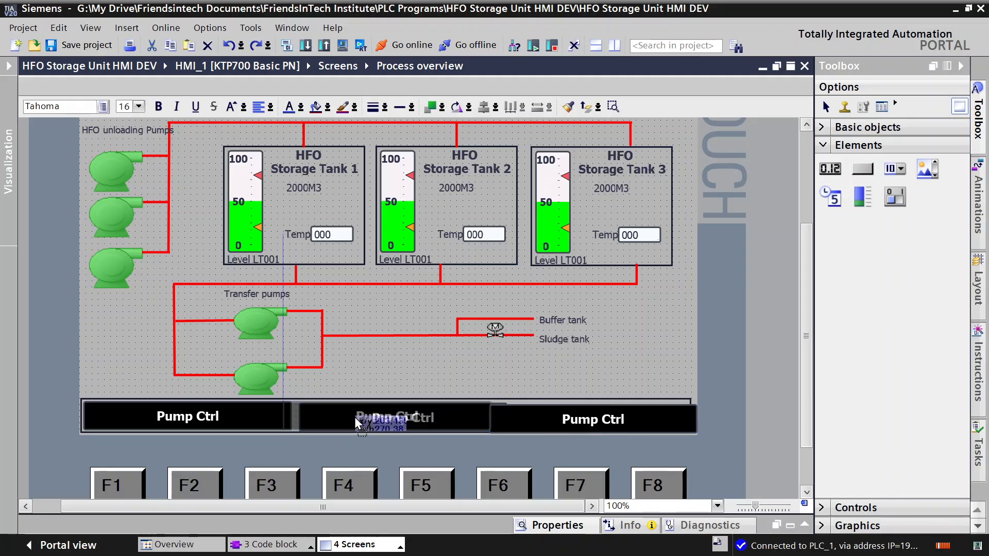
Narrow the third Pump Ctrl button slightly at both ends and fit it inside the bar against the middle button.
left_click(525, 417)
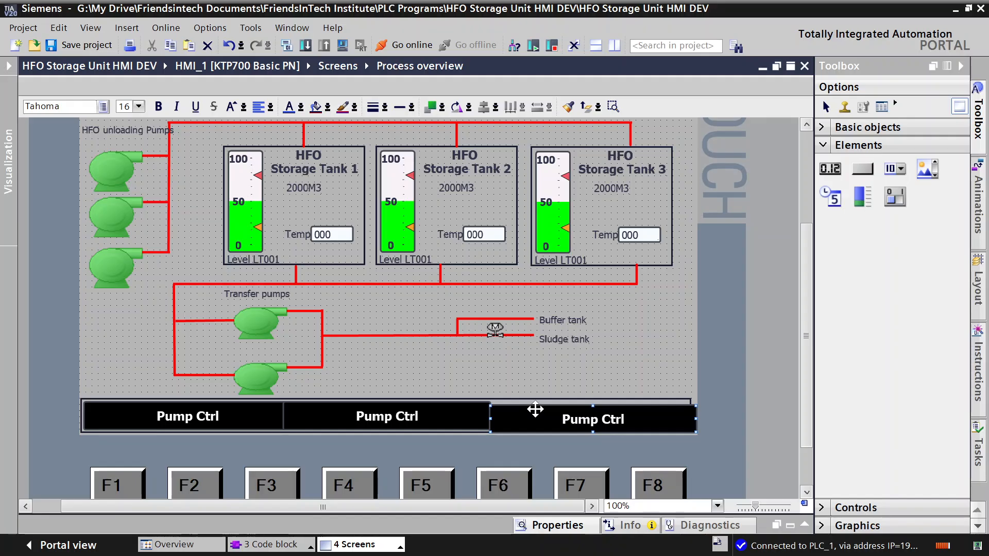
left_click_drag(535, 417, 535, 406)
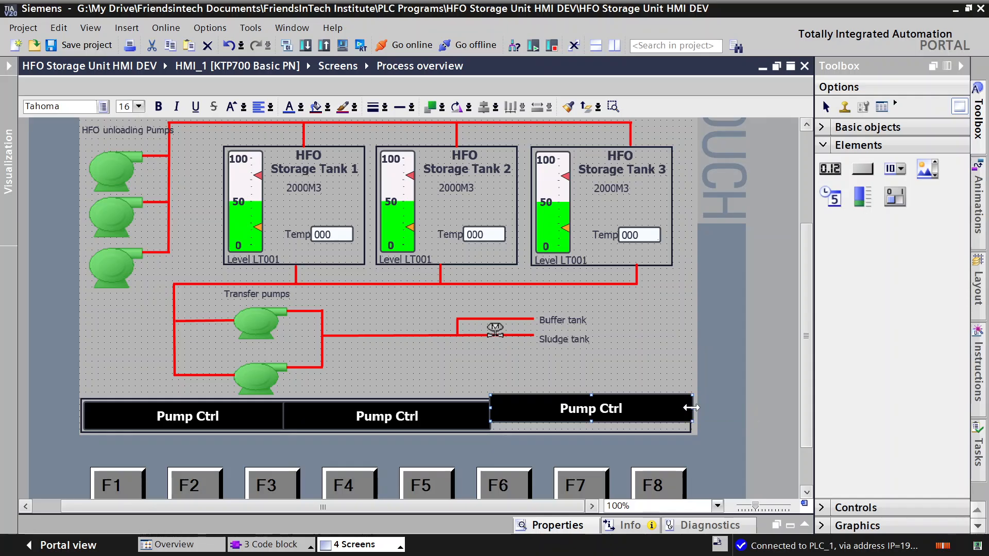
left_click_drag(692, 407, 687, 408)
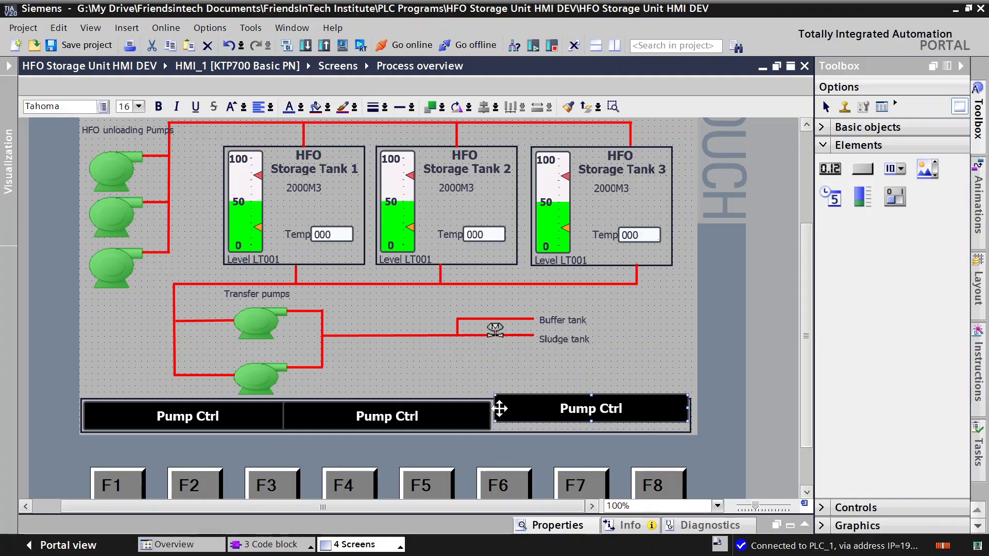
left_click_drag(530, 414, 526, 423)
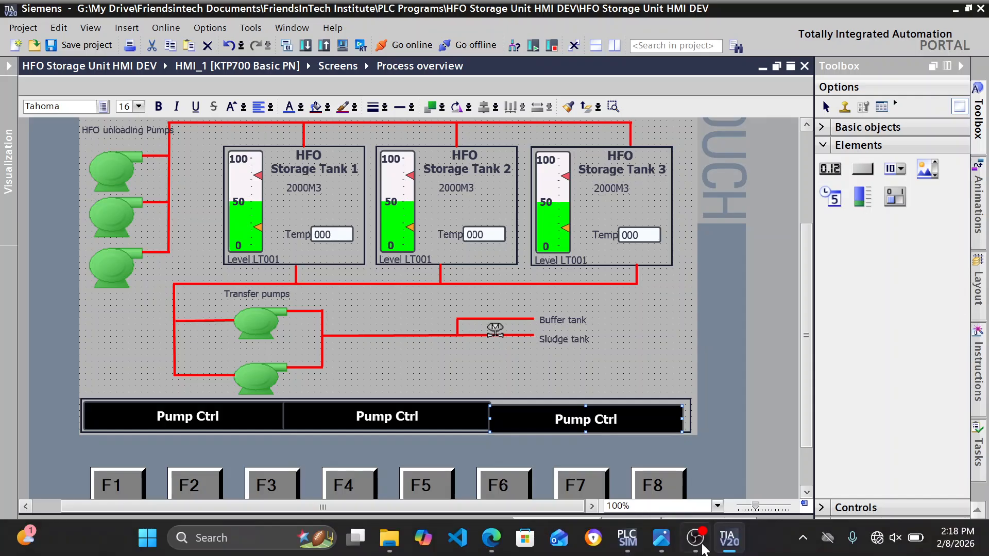
left_click(695, 544)
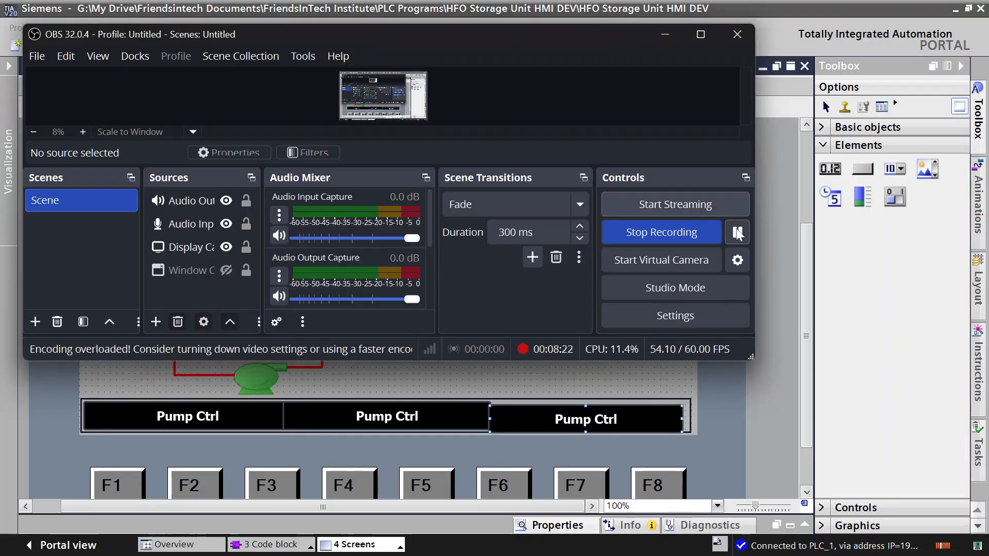
left_click(779, 237)
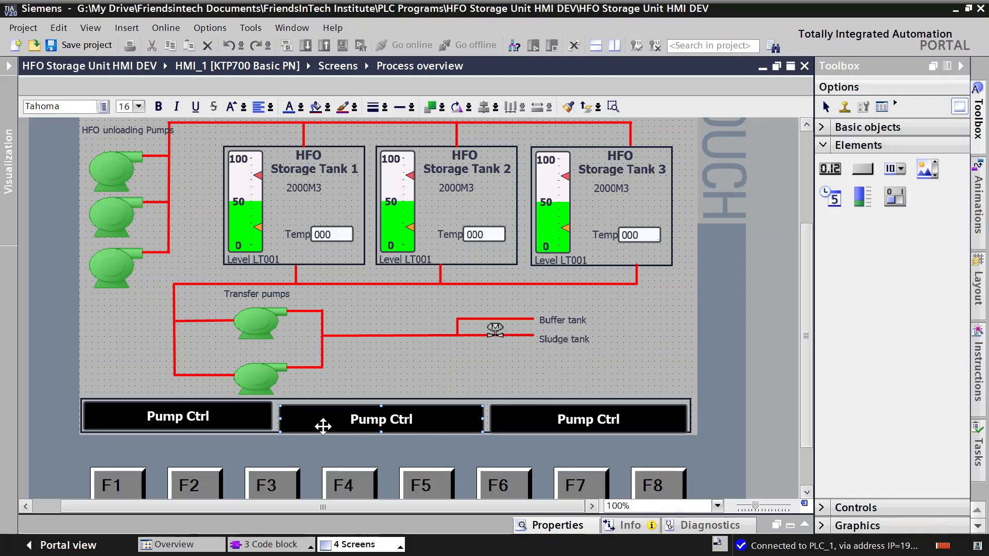
Align the three Pump Ctrl buttons in the bottom bar by their top edges.
left_click(254, 424)
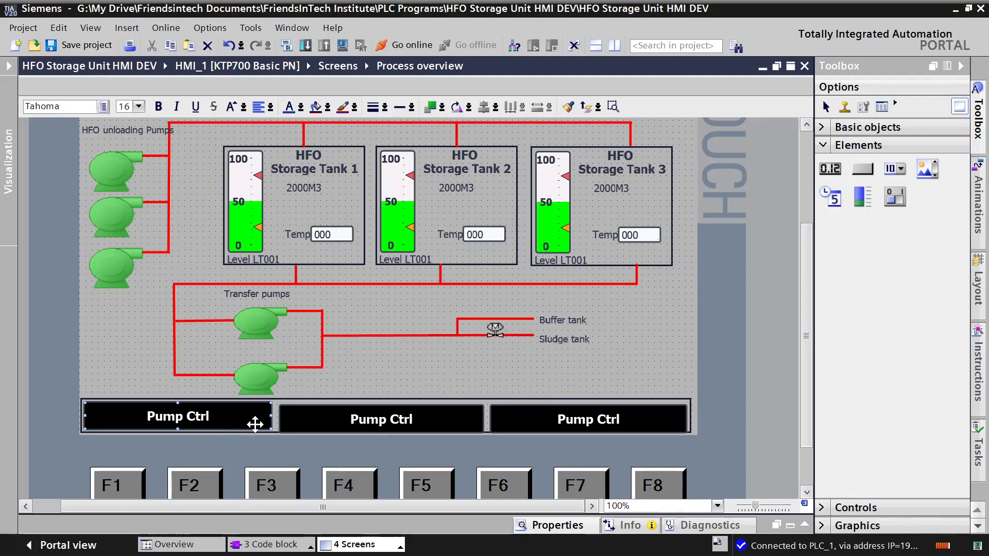
left_click(353, 420)
left_click(334, 381)
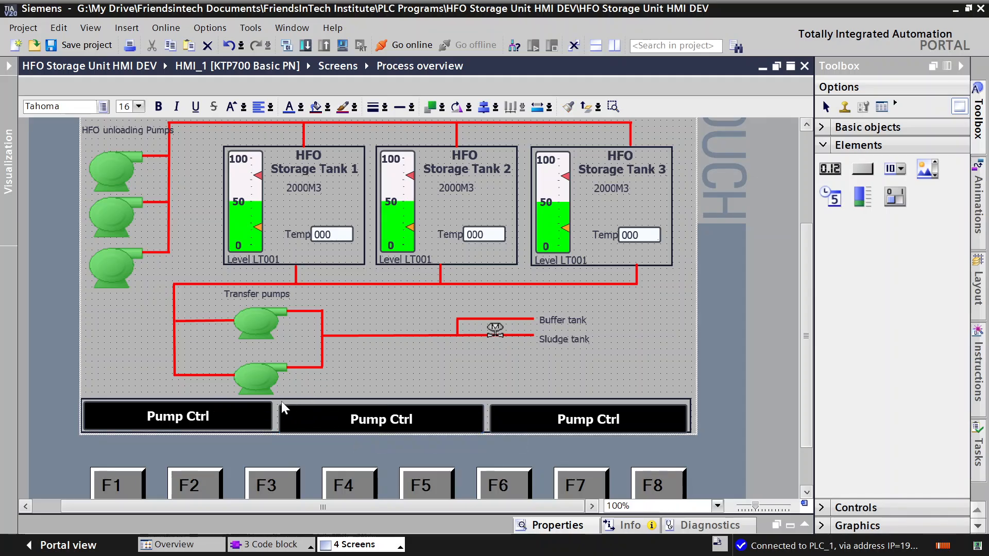
left_click(254, 411)
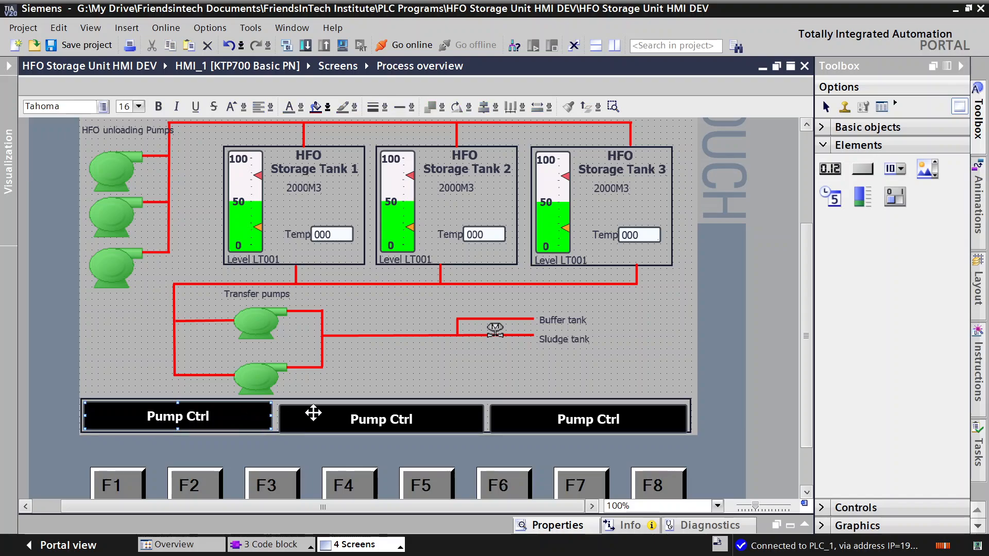
left_click(313, 413, "ctrl")
left_click(517, 413, "ctrl")
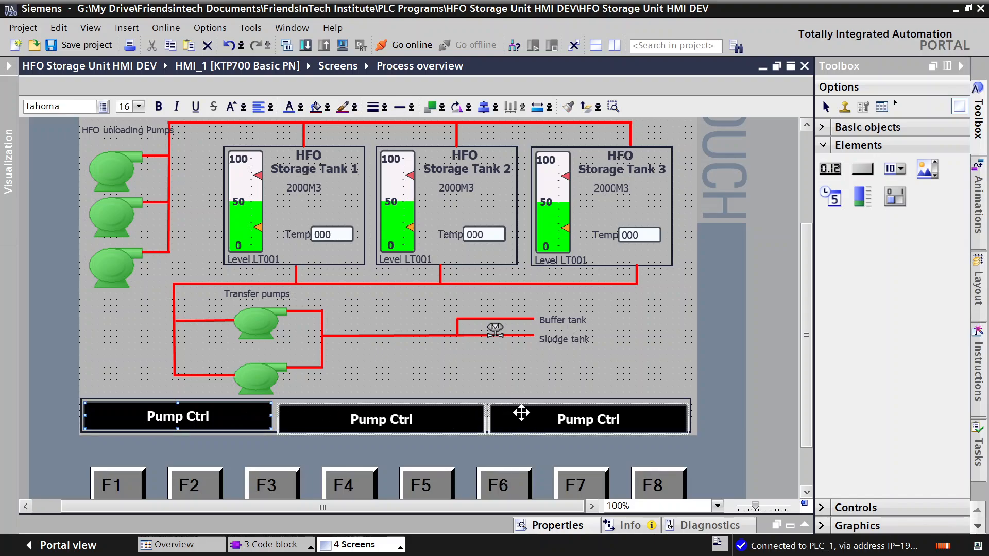
right_click(438, 411)
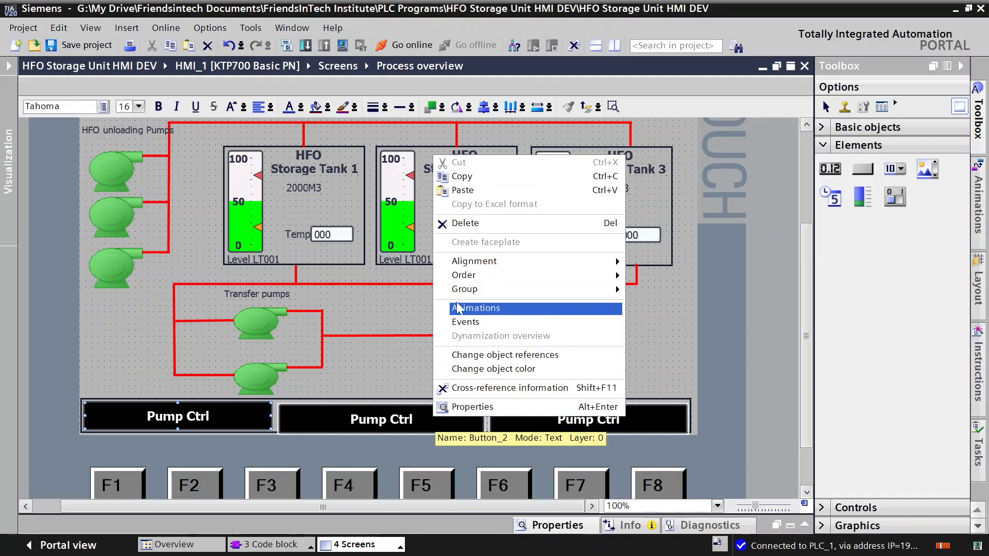
mouse_move(499, 262)
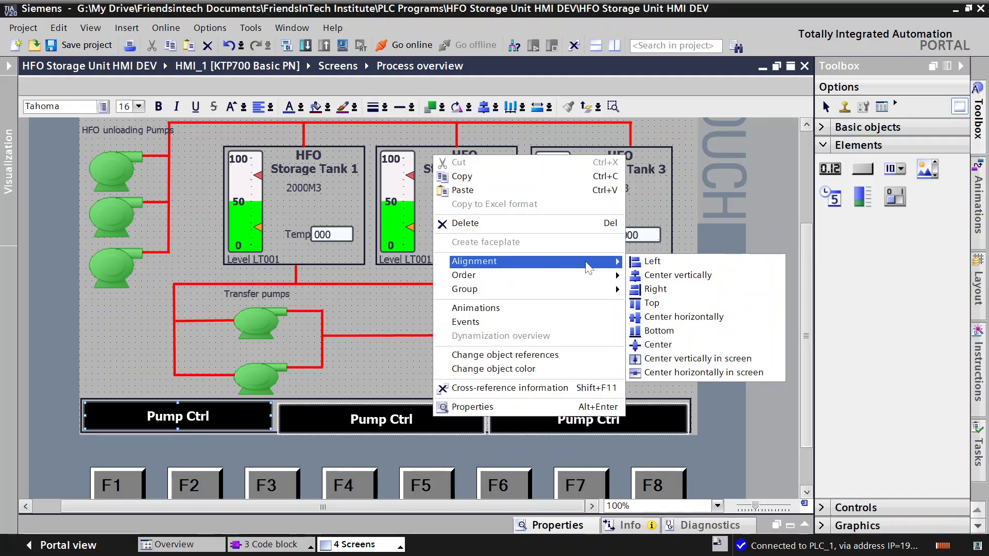
left_click(653, 304)
left_click(539, 366)
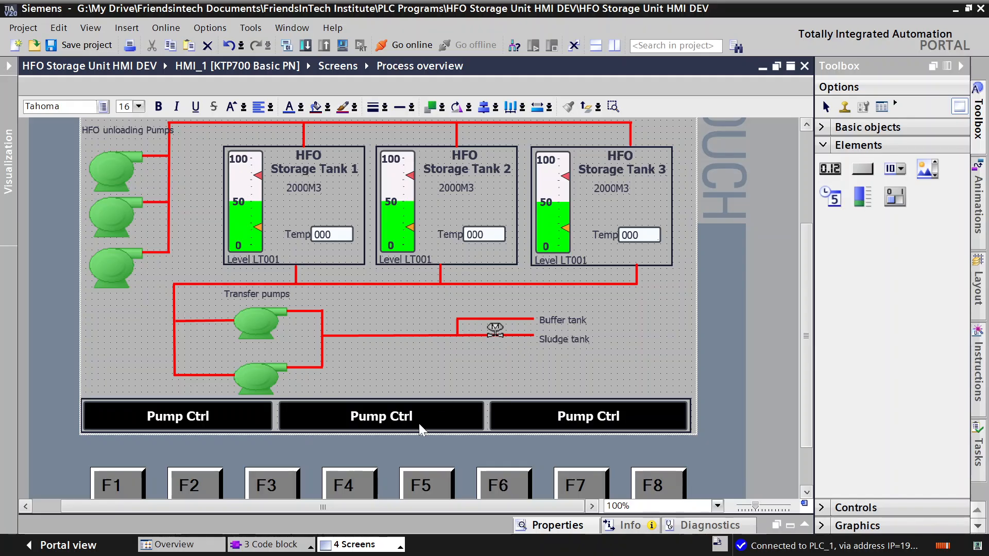
Change the label of the middle button in the bottom bar to "High Level Alarm".
double_click(393, 418)
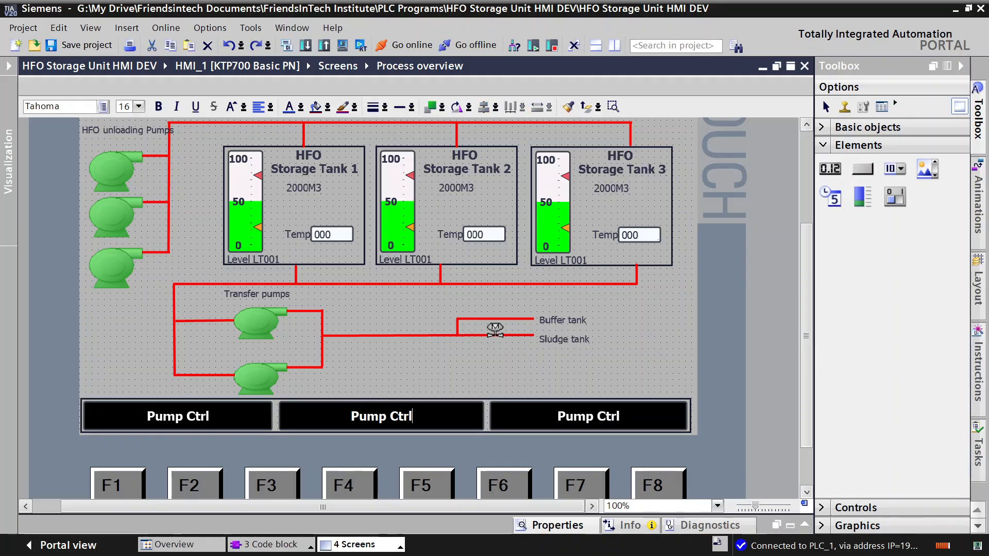
key("BackSpace")
key("BackSpace")
key("BackSpace")
key("BackSpace")
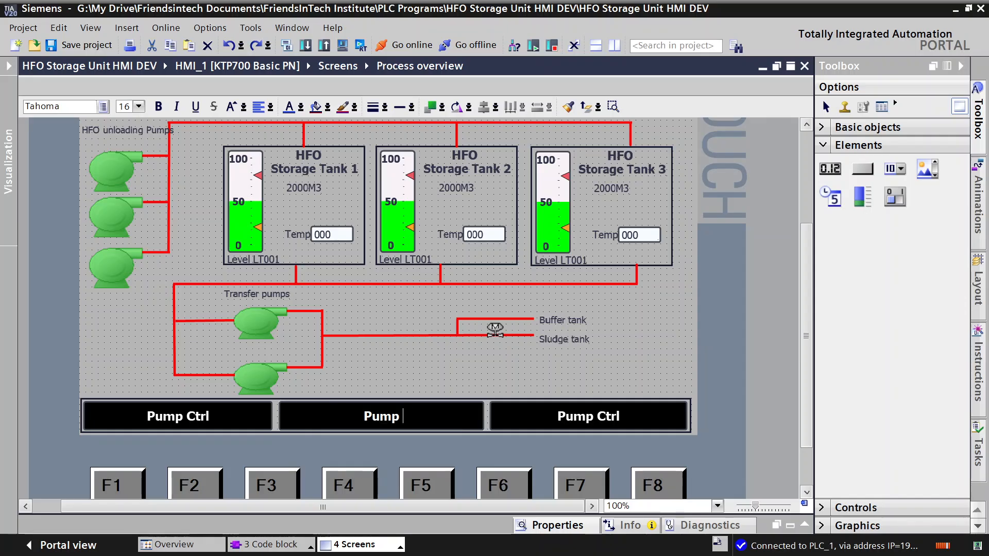
key("BackSpace")
key("BackSpace")
key("BackSpace")
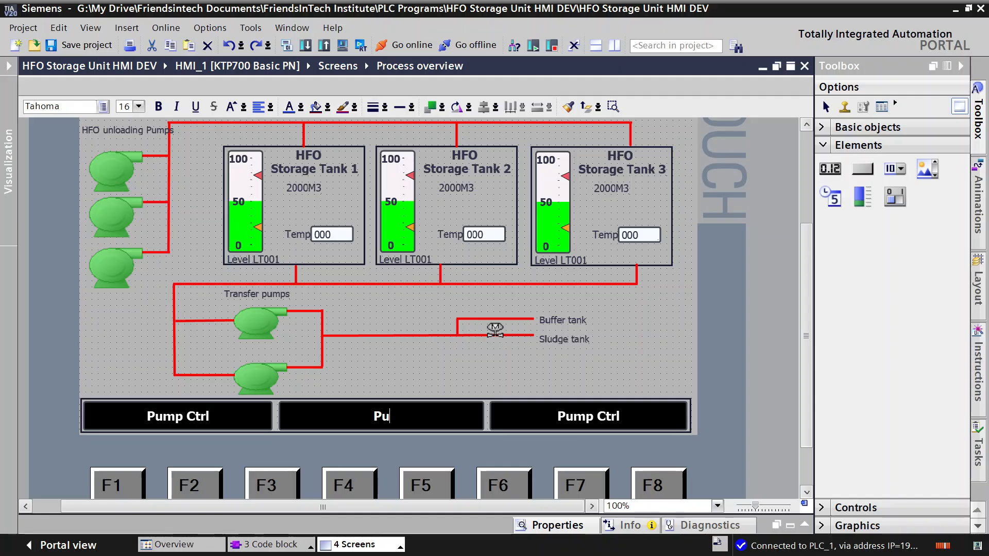
key("BackSpace")
key("BackSpace")
type("G")
type("High")
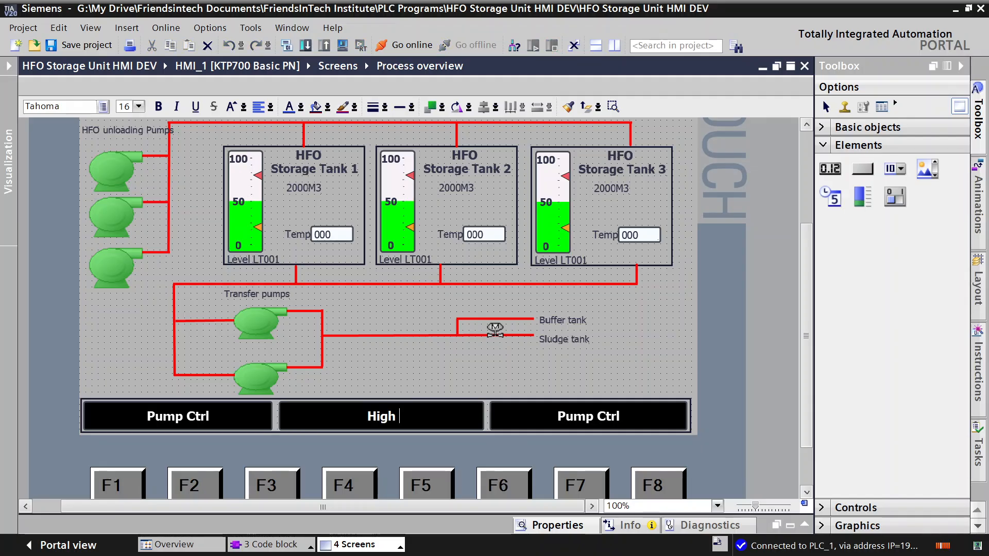
type(" Level Alar")
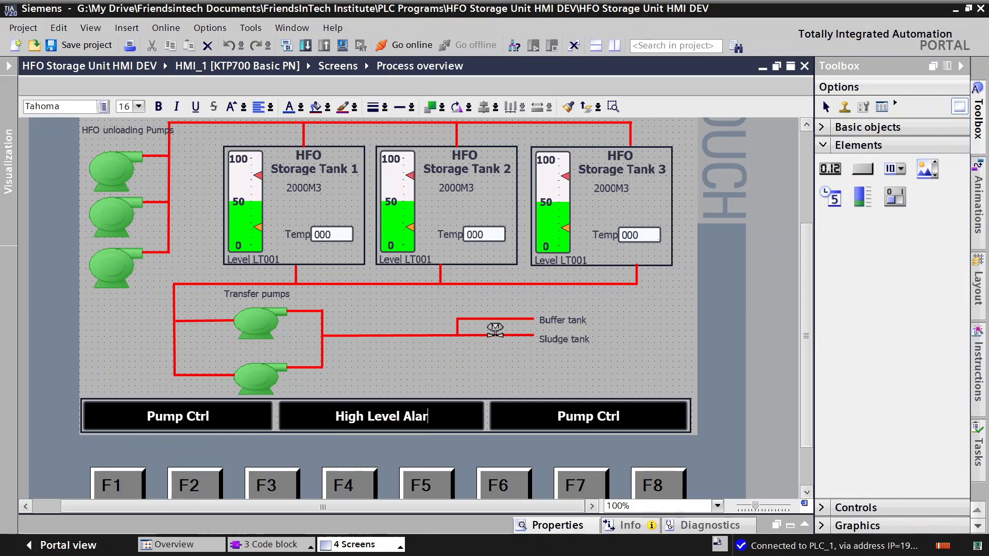
type("m")
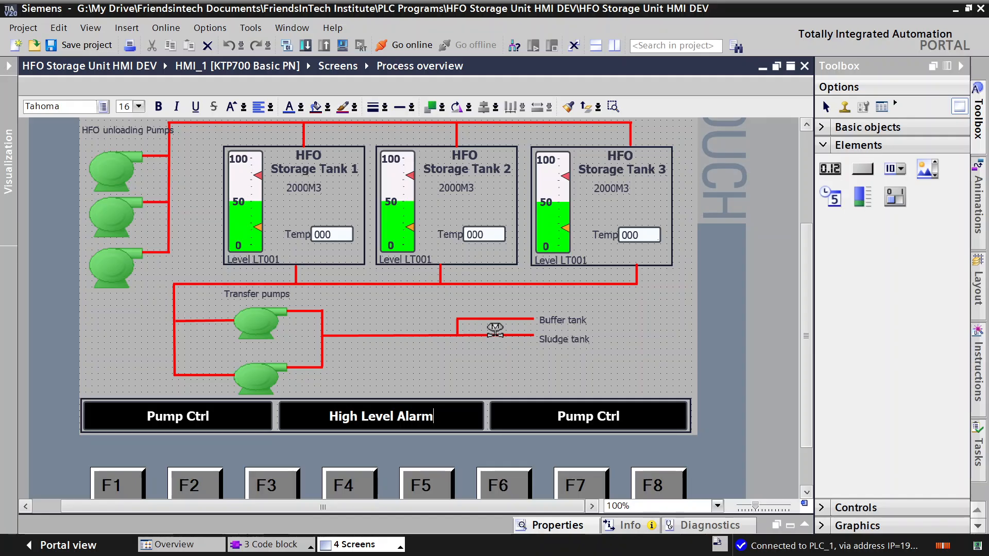
Clear the "Pump Ctrl" label from the third button in the bottom bar.
left_click(599, 413)
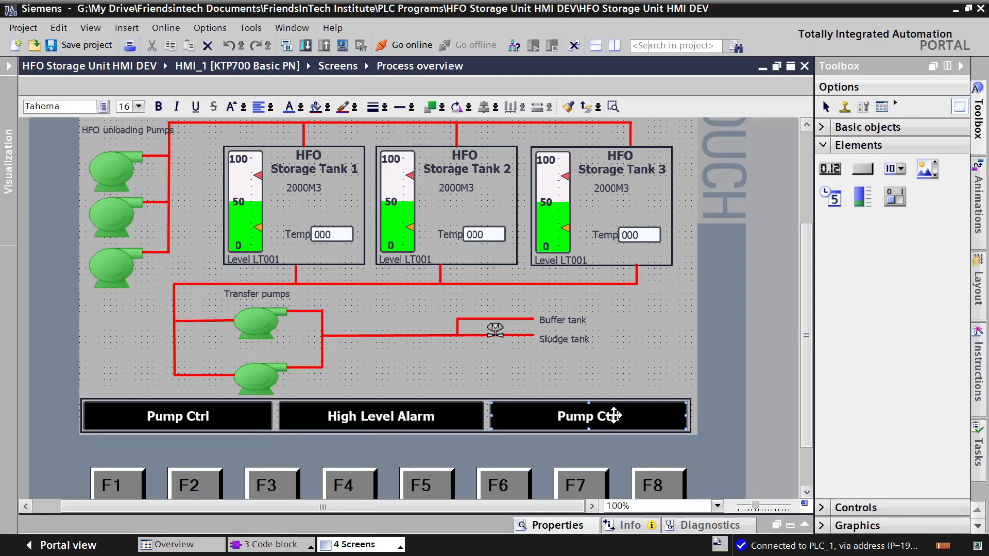
double_click(613, 415)
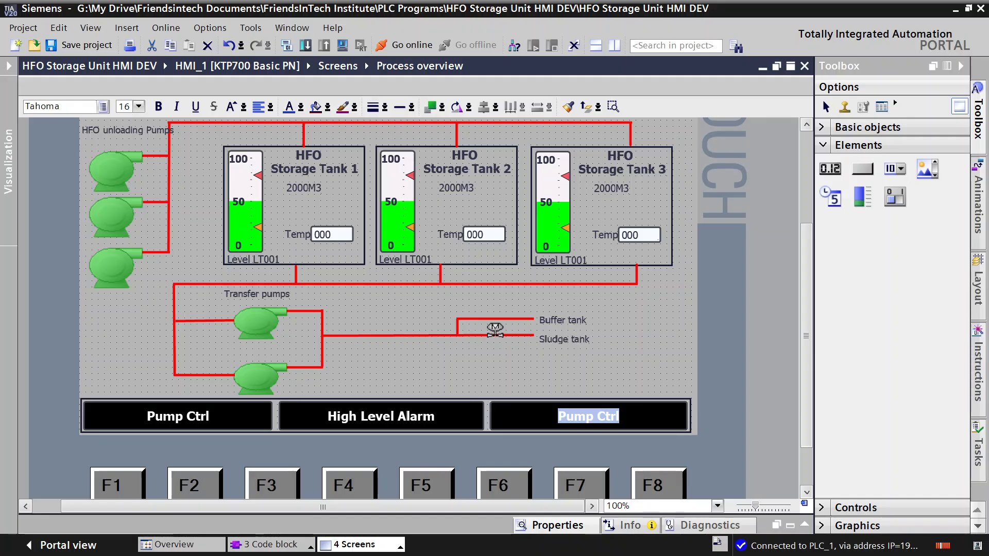
key("BackSpace")
type("lOW lEVEL")
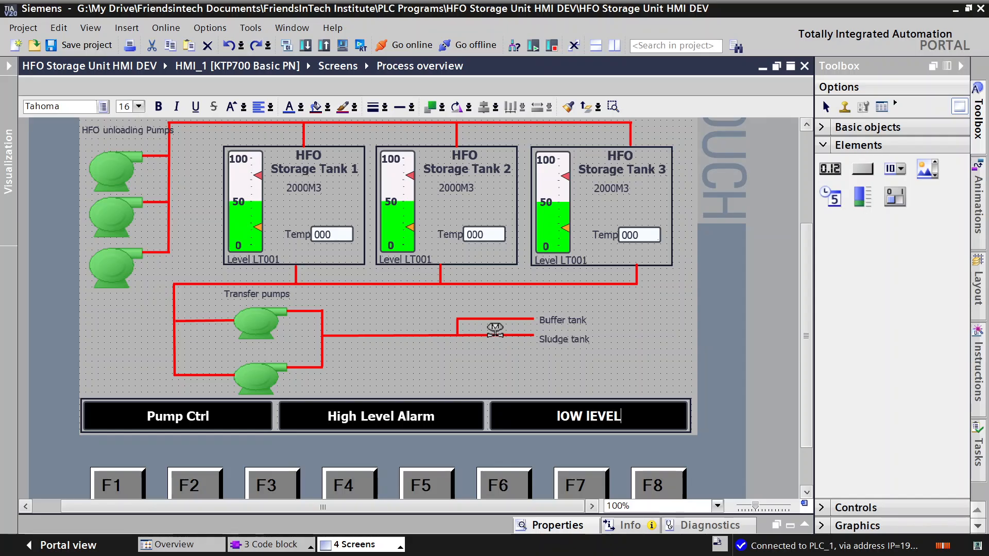
key("BackSpace")
key("BackSpace")
key("BackSpace")
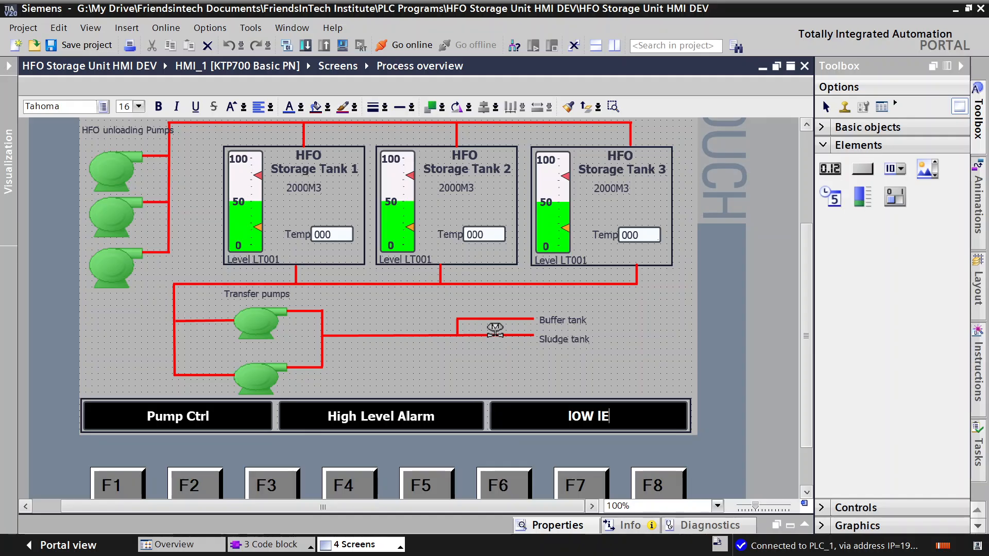
key("BackSpace")
key("BackSpace")
key("BackSpace")
key("BackSpace")
key("BackSpace")
key("BackSpace")
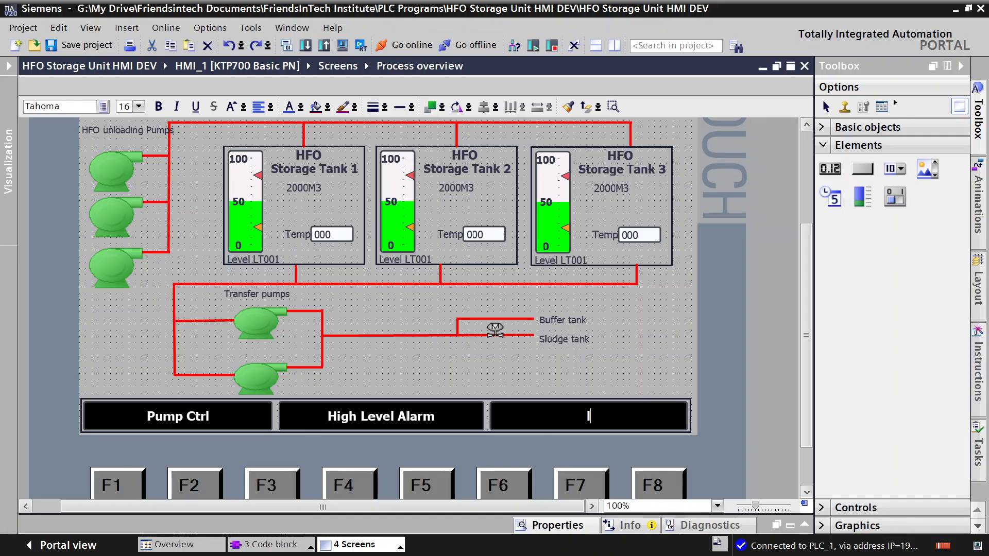
type("lE")
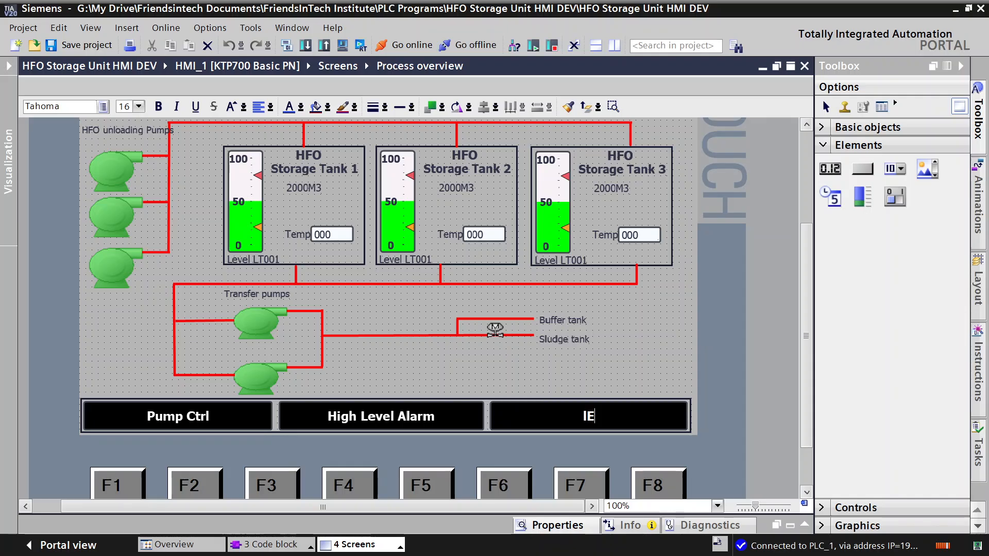
type("VE")
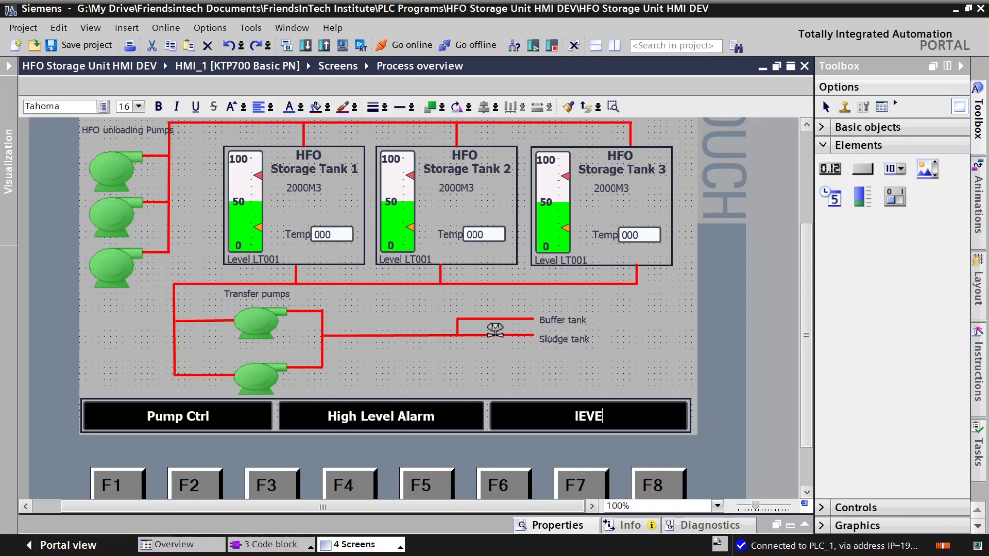
key("BackSpace")
key("BackSpace")
key("BackSpace")
key("BackSpace")
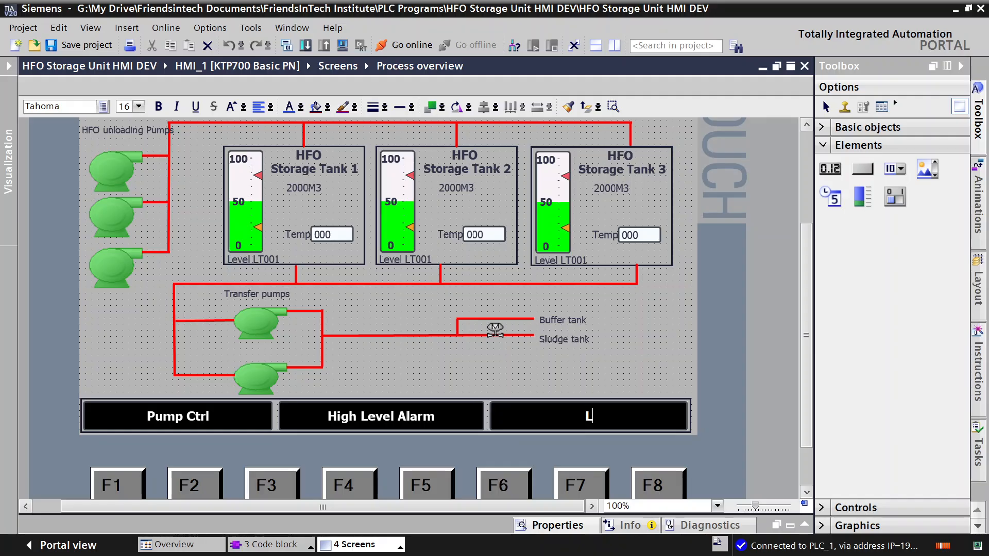
Enter "Low Level Alarm" as the label of the third button in the bottom bar.
type("Level al")
key("BackSpace")
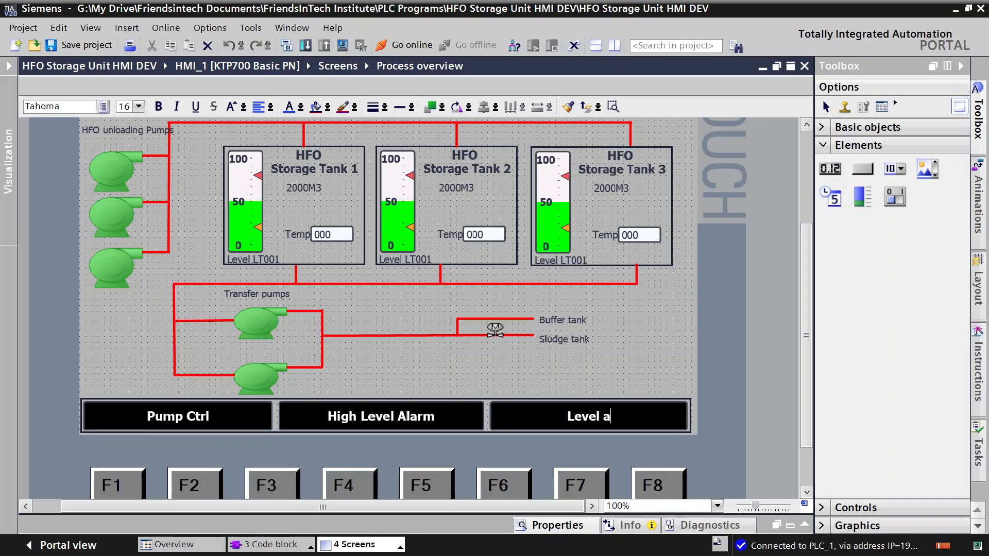
key("BackSpace")
type("AL")
key("BackSpace")
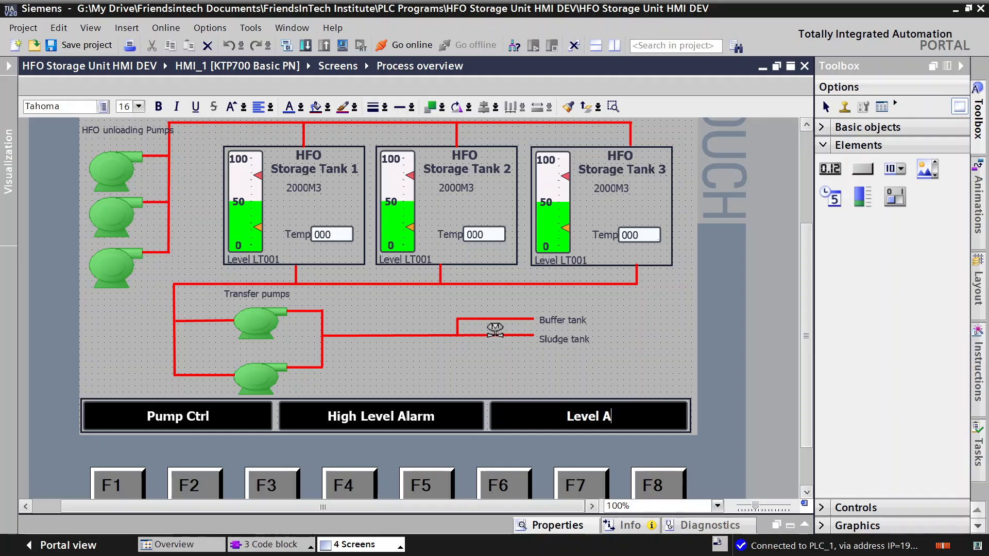
type("larm")
left_click(597, 417)
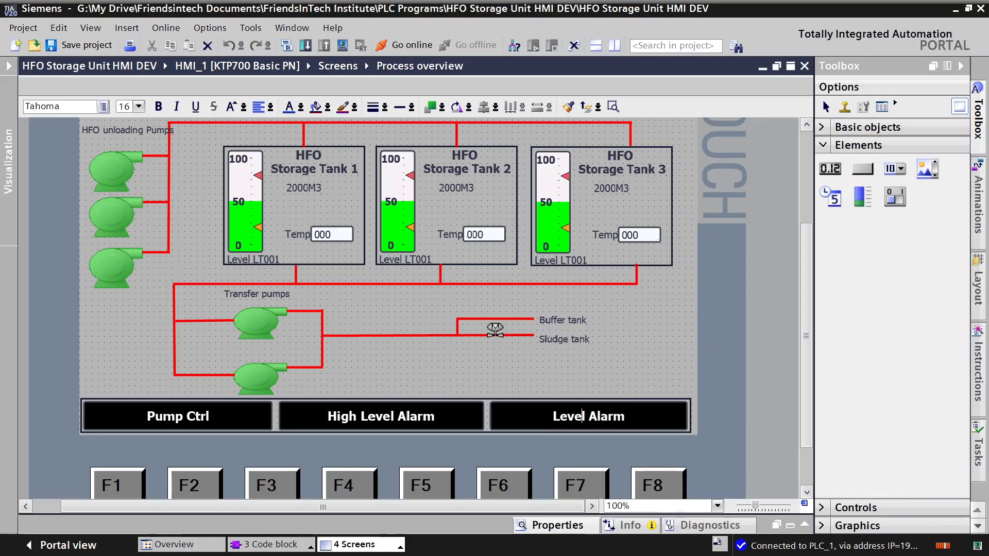
key("Left")
key("Left")
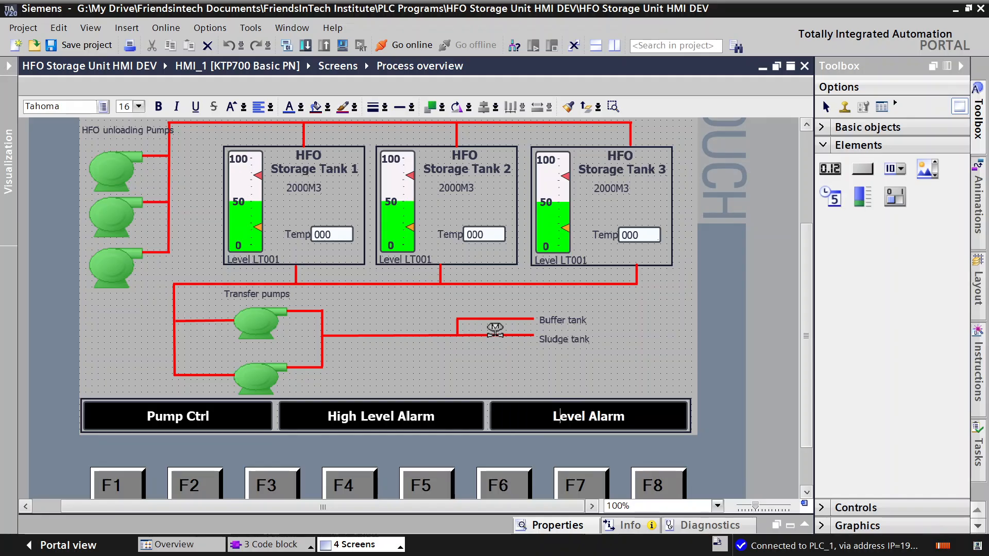
type("Low")
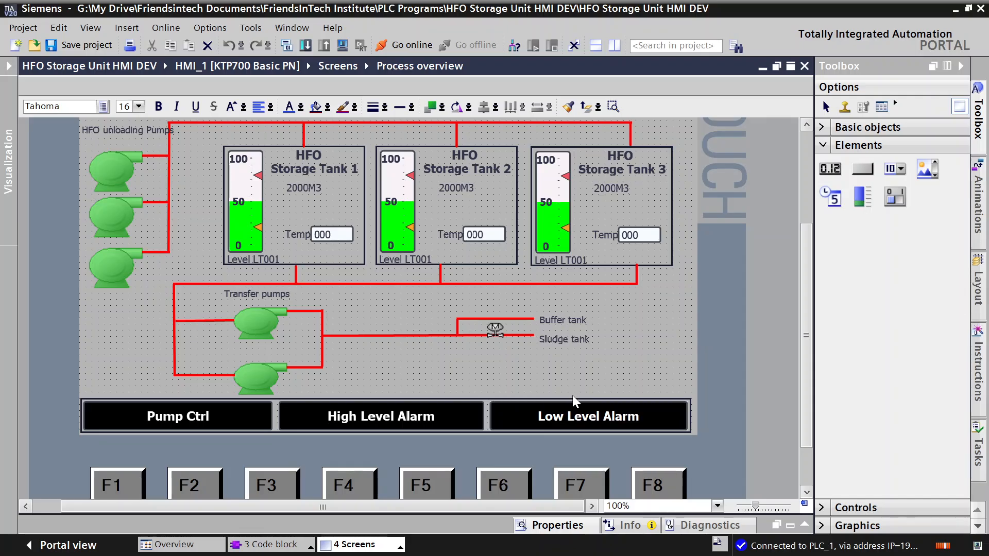
left_click(593, 385)
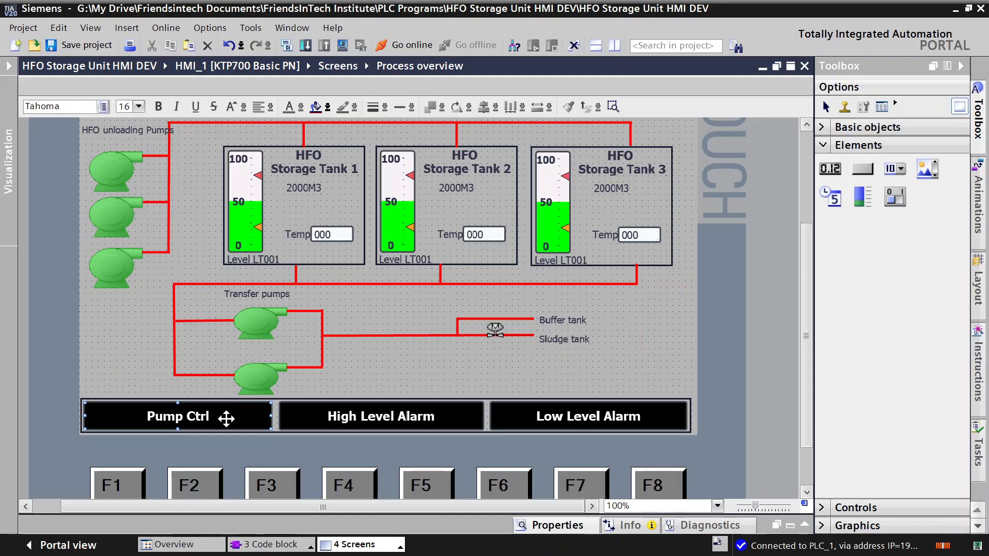
Add the ActivateScreen system function to the Click event of the Pump Ctrl button.
left_click(546, 513)
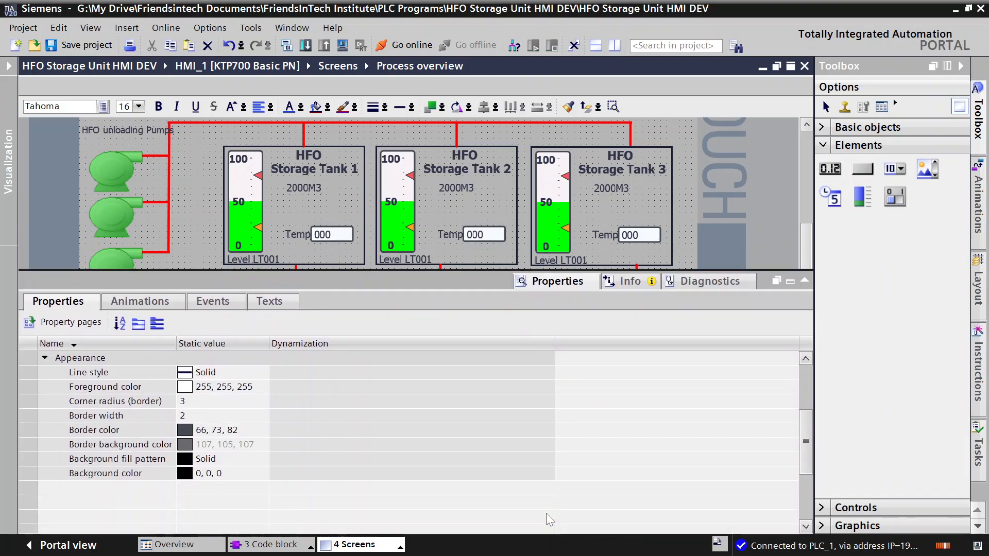
left_click(227, 304)
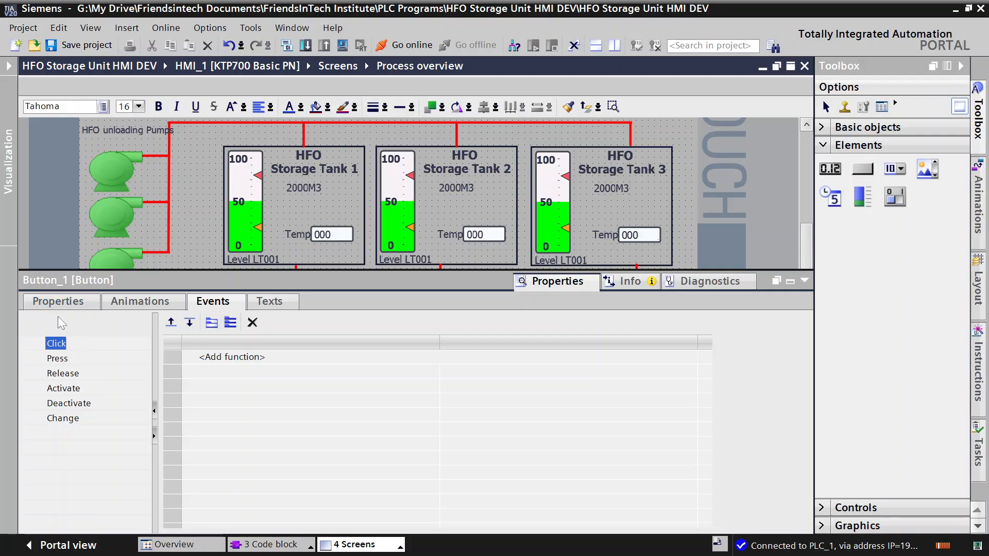
left_click(243, 360)
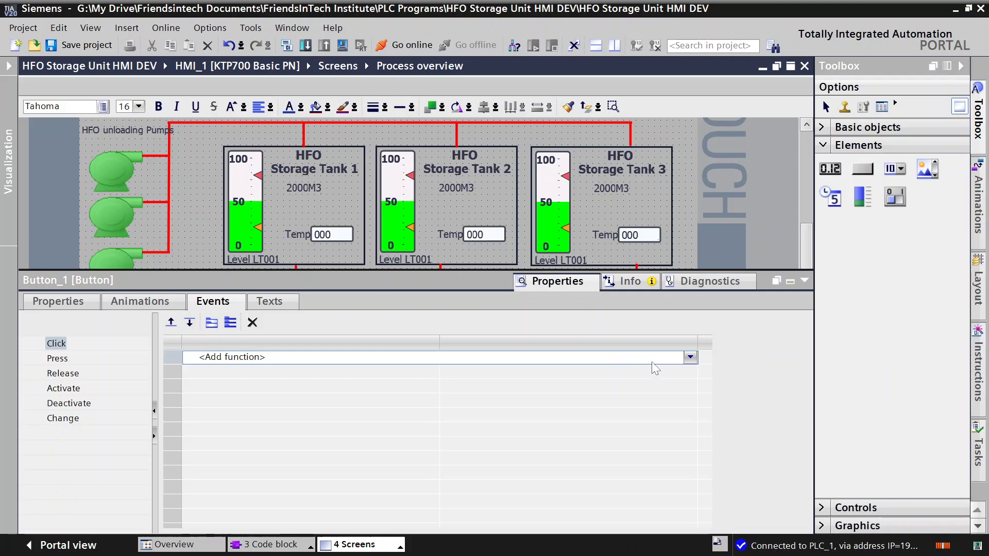
left_click(689, 358)
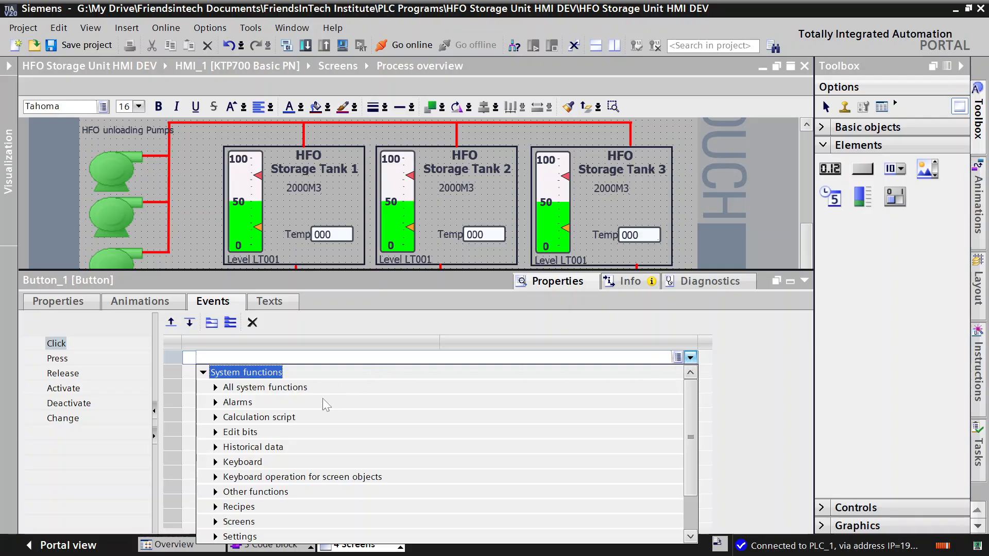
scroll(331, 393, "down", 1)
left_click(215, 478)
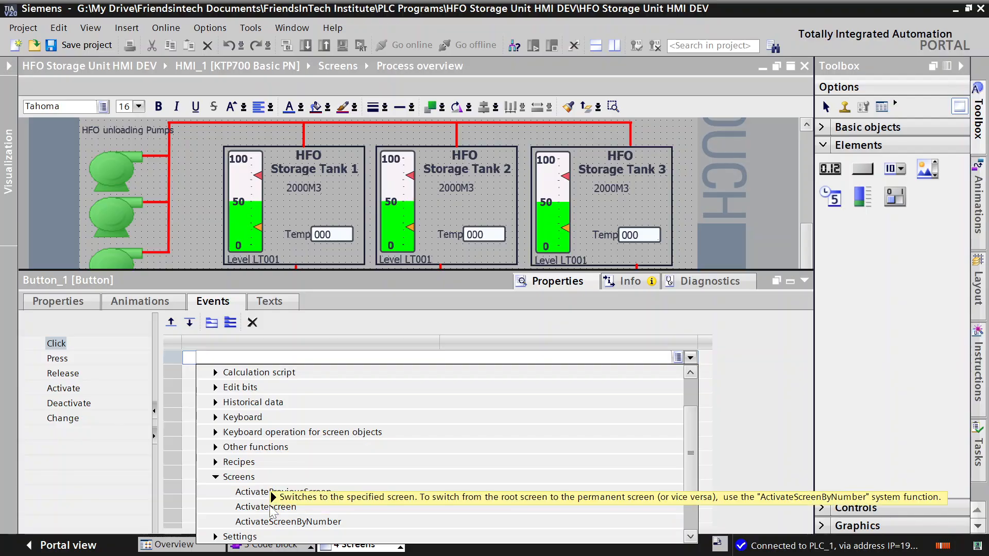
left_click(256, 506)
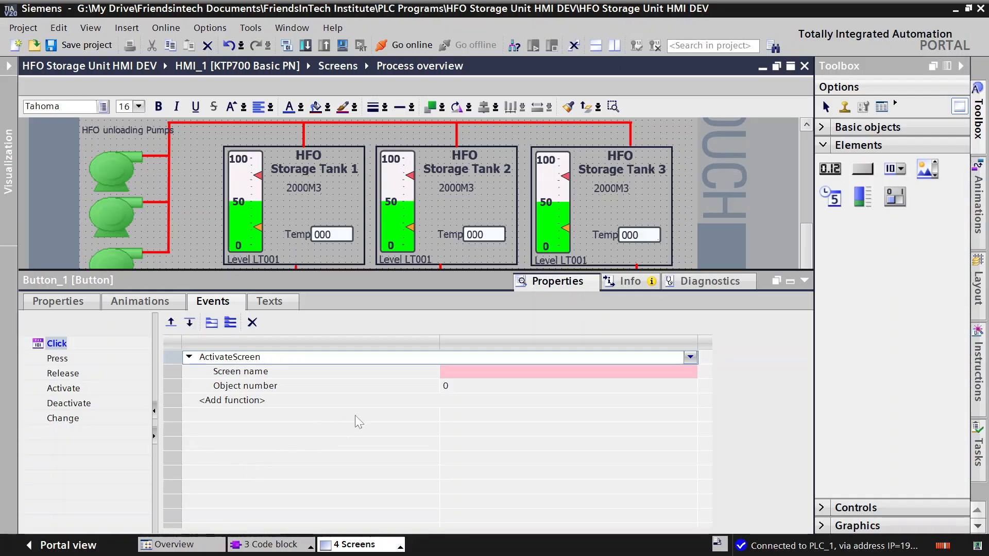
Set the Pump control screen as the target of the Click event's ActivateScreen function.
left_click(457, 374)
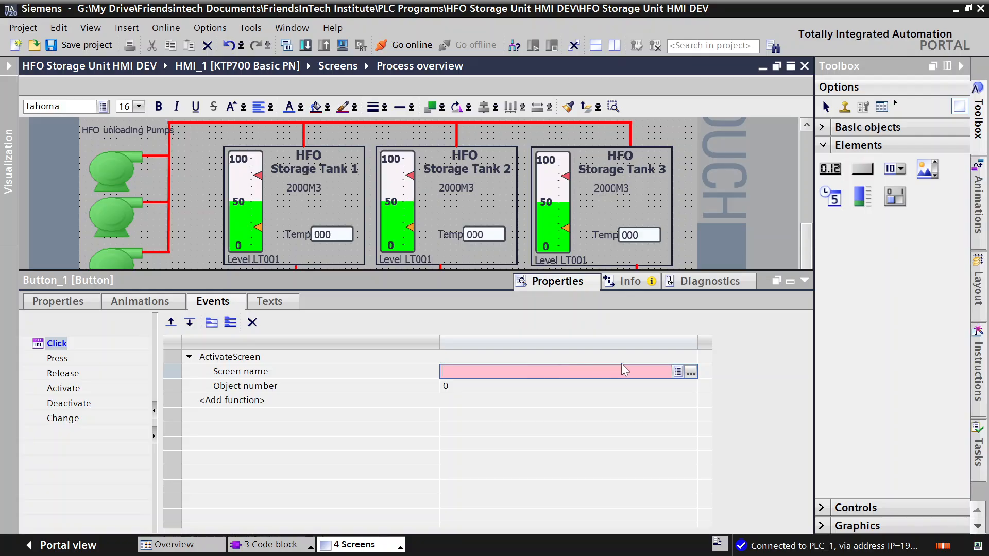
left_click(690, 371)
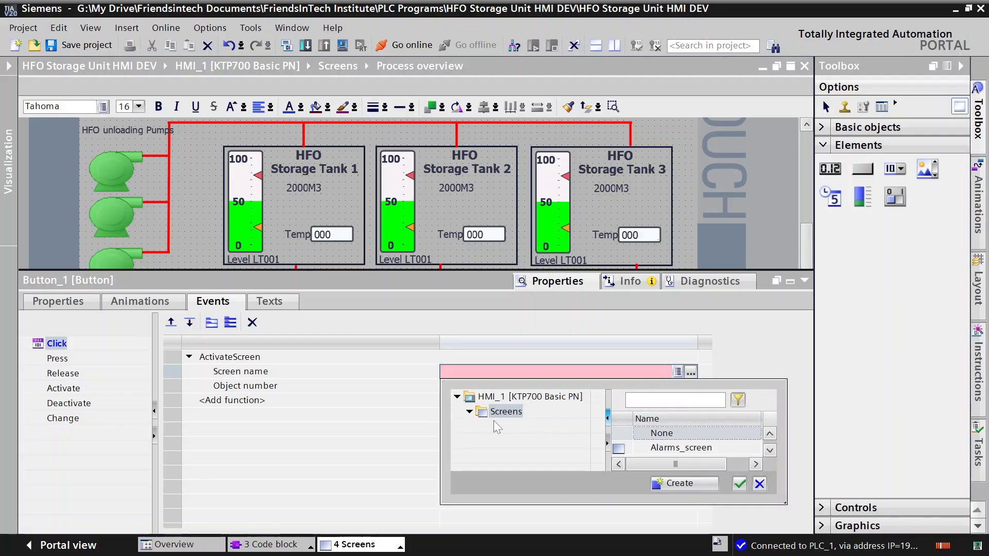
left_click(774, 449)
left_click(774, 449)
left_click(774, 448)
left_click(769, 449)
left_click(769, 449)
left_click(701, 450)
left_click(736, 483)
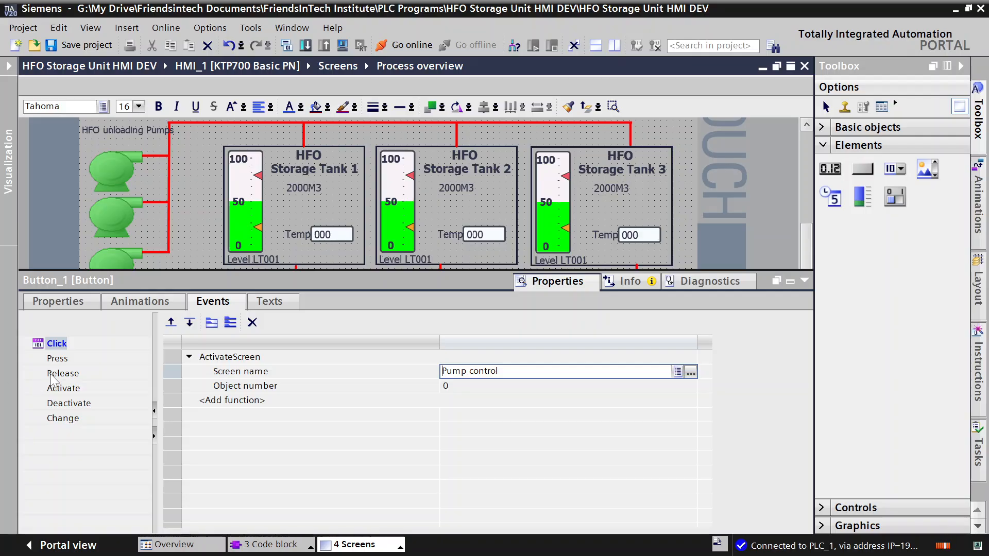
Add the ActivateScreen function to the Press event of the Pump Ctrl button.
left_click(51, 359)
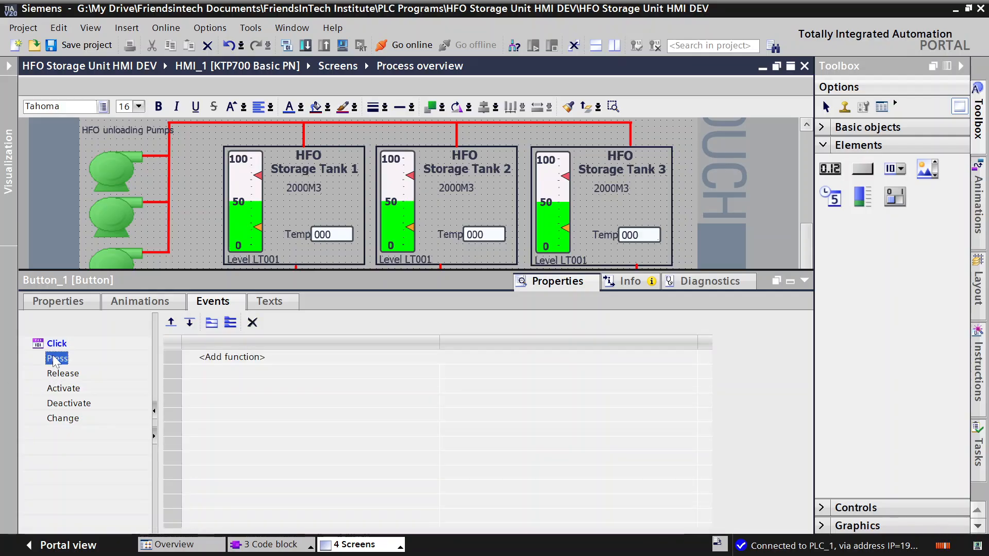
left_click(245, 360)
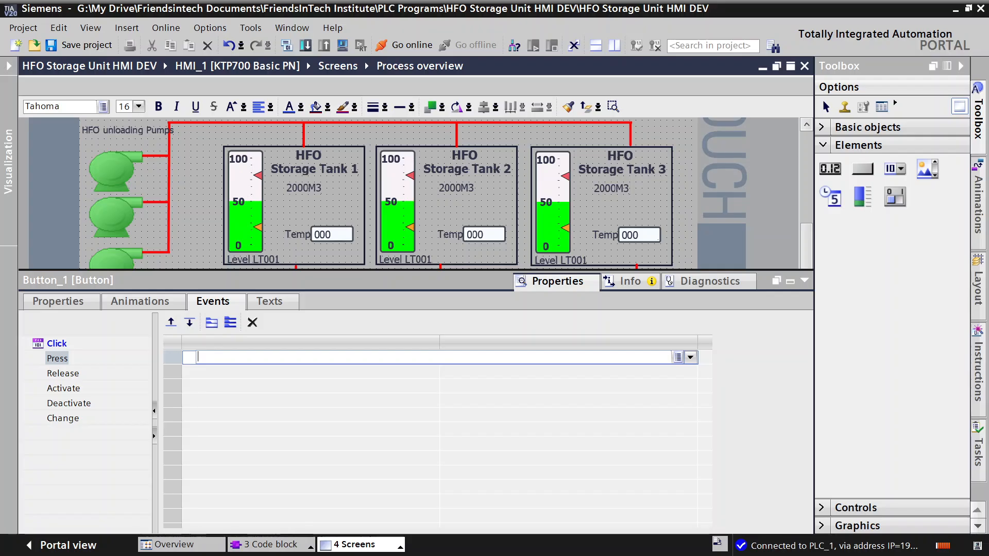
left_click(691, 359)
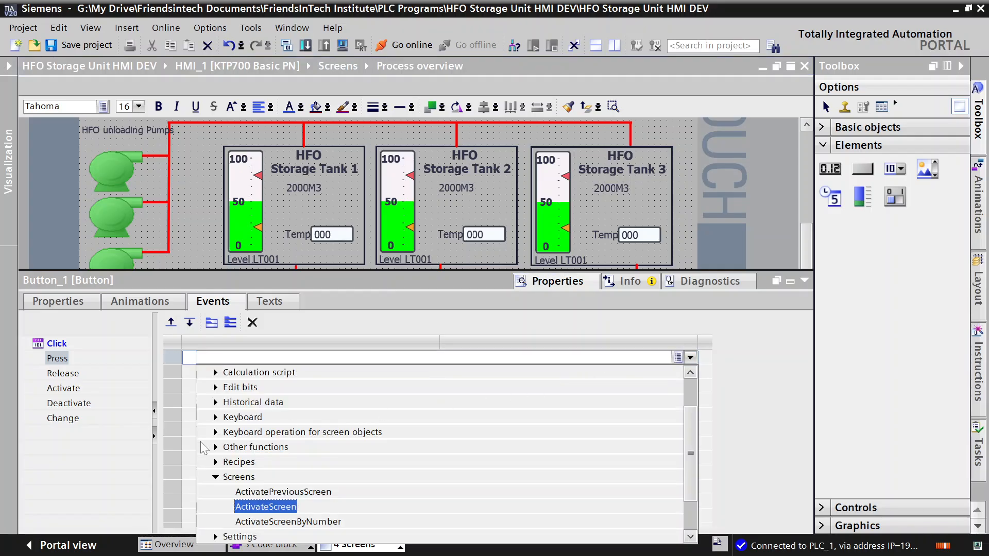
left_click(268, 506)
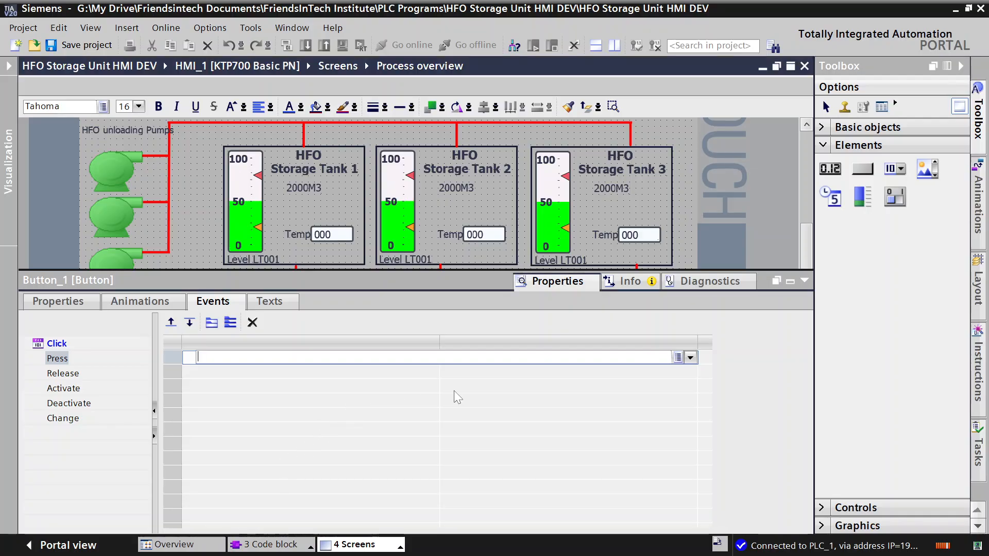
Set the Pump control screen as the target of the Press event's ActivateScreen function.
left_click(525, 387)
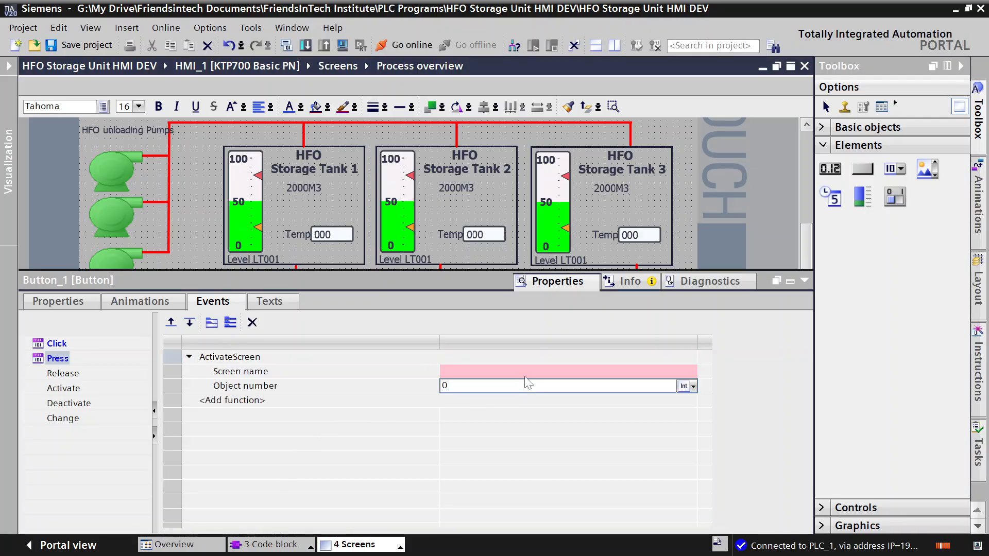
left_click(525, 373)
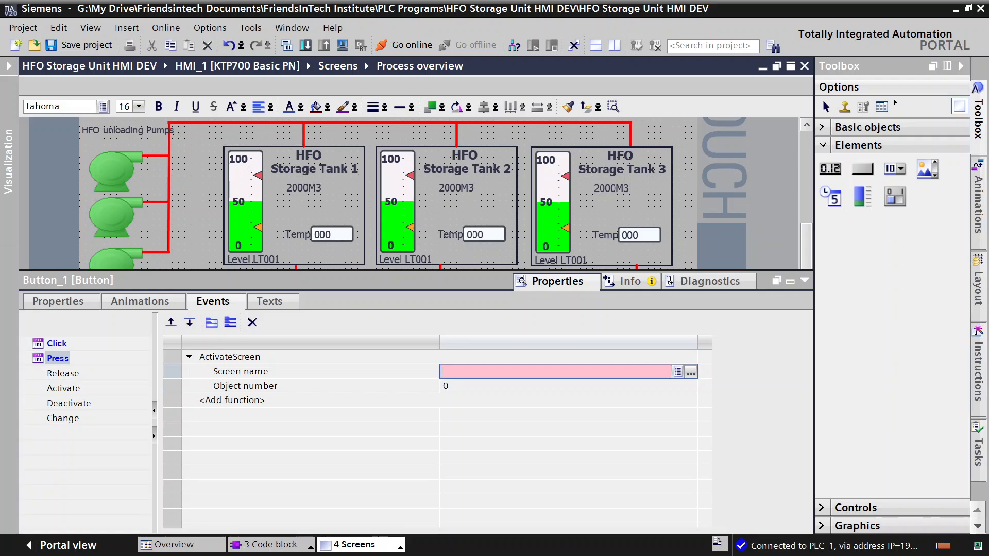
left_click(694, 380)
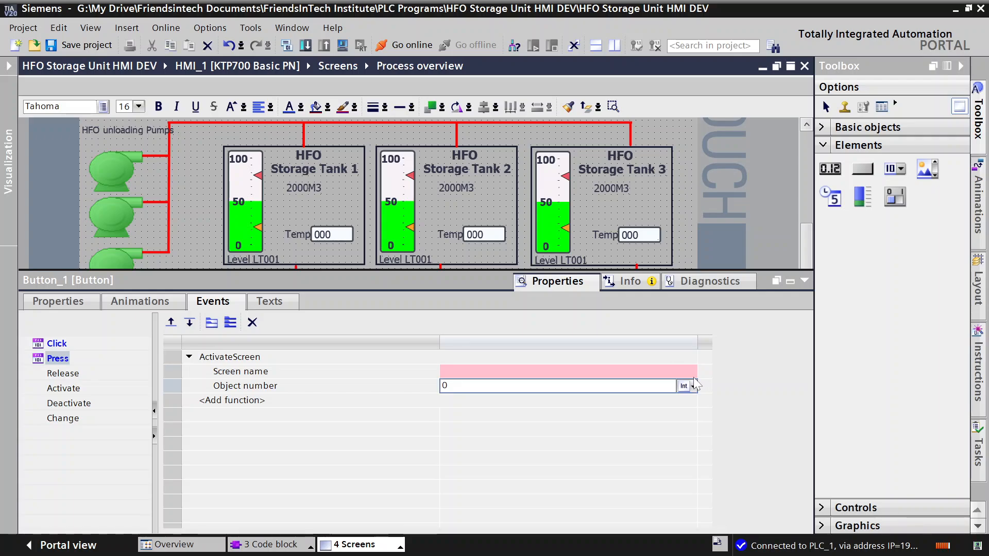
left_click(686, 373)
left_click(691, 372)
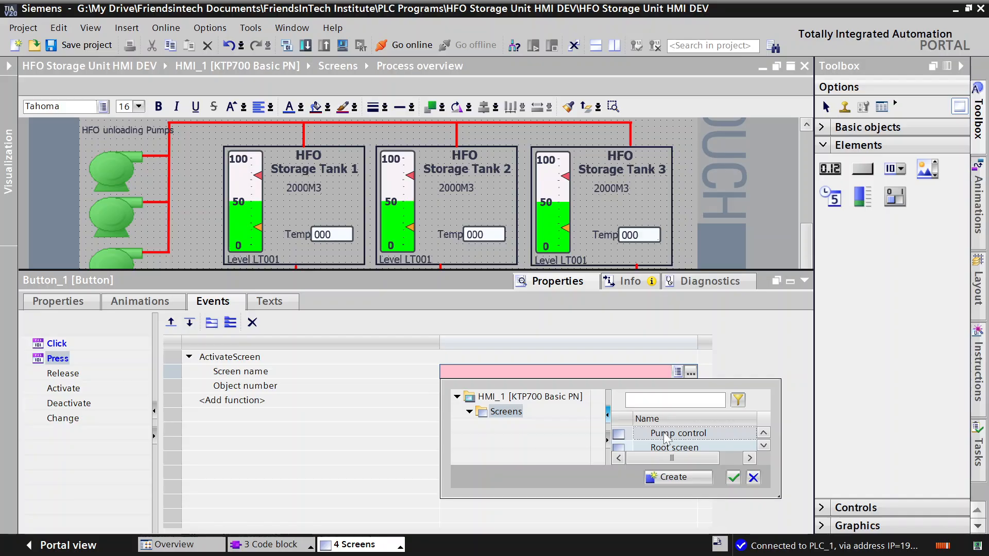
left_click(730, 477)
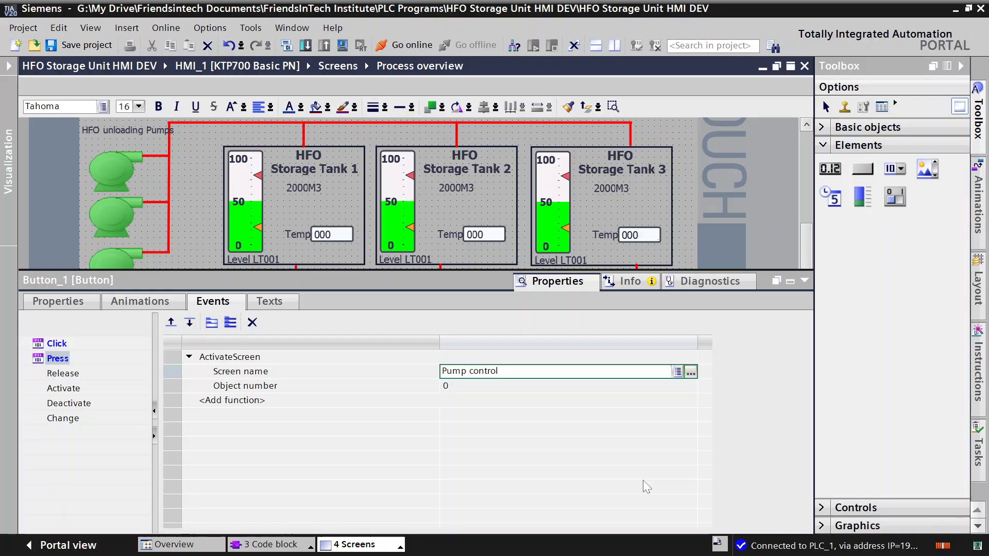
Add the ActivateScreen system function to the Click event of the High Level Alarm button.
left_click(716, 231)
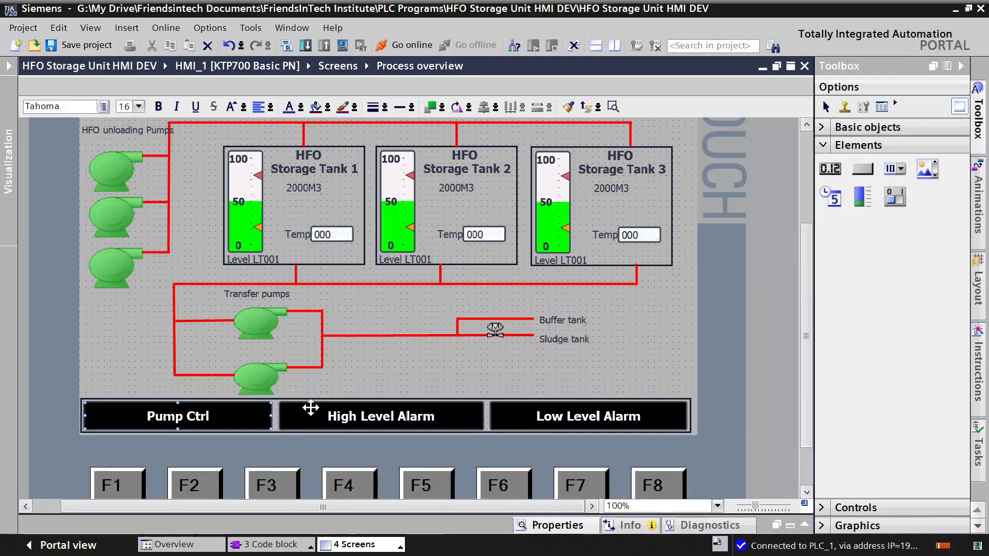
left_click(311, 408)
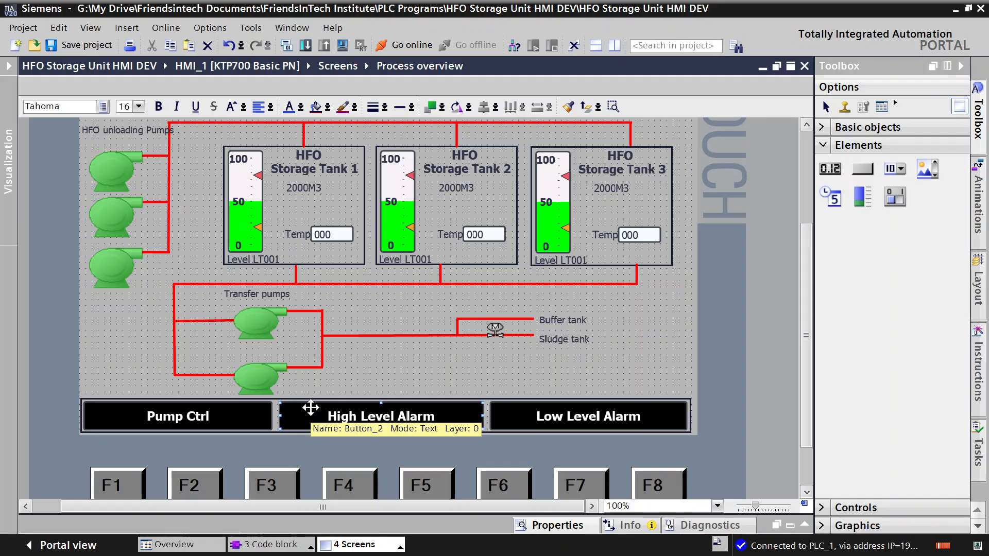
left_click(551, 527)
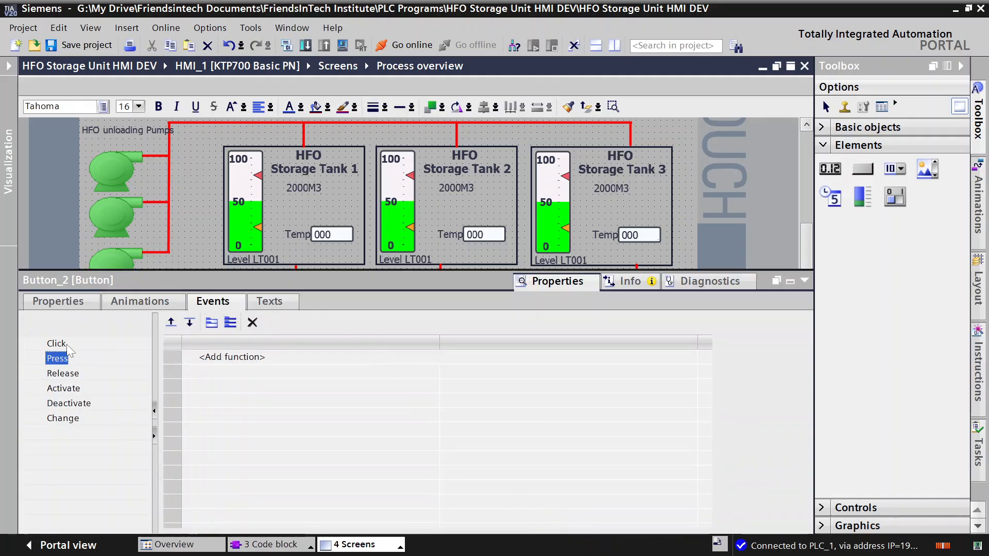
left_click(66, 344)
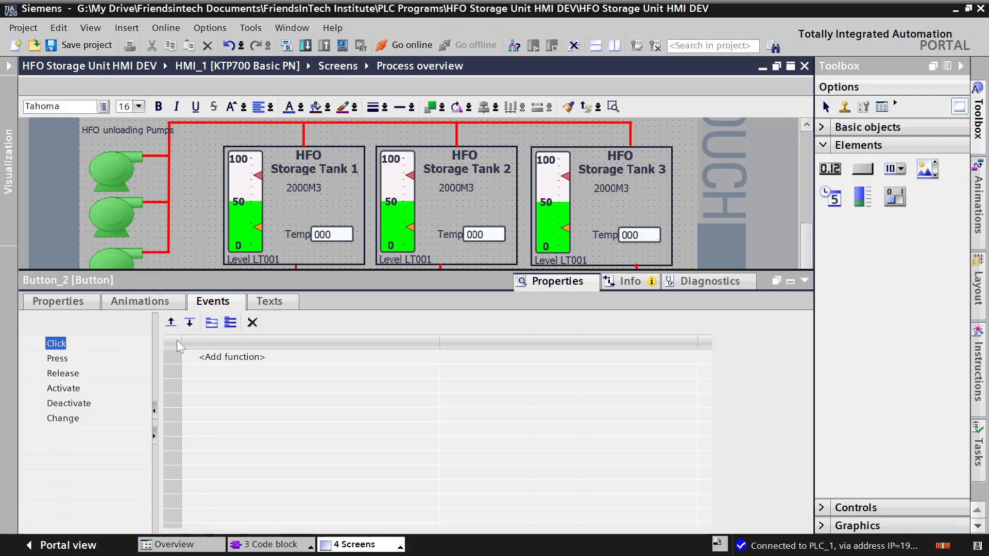
left_click(237, 357)
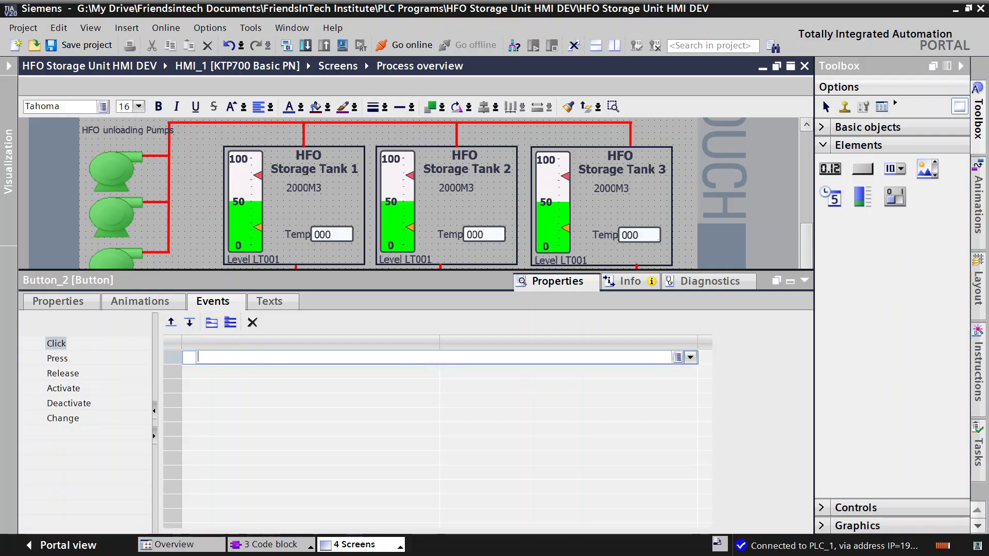
left_click(690, 358)
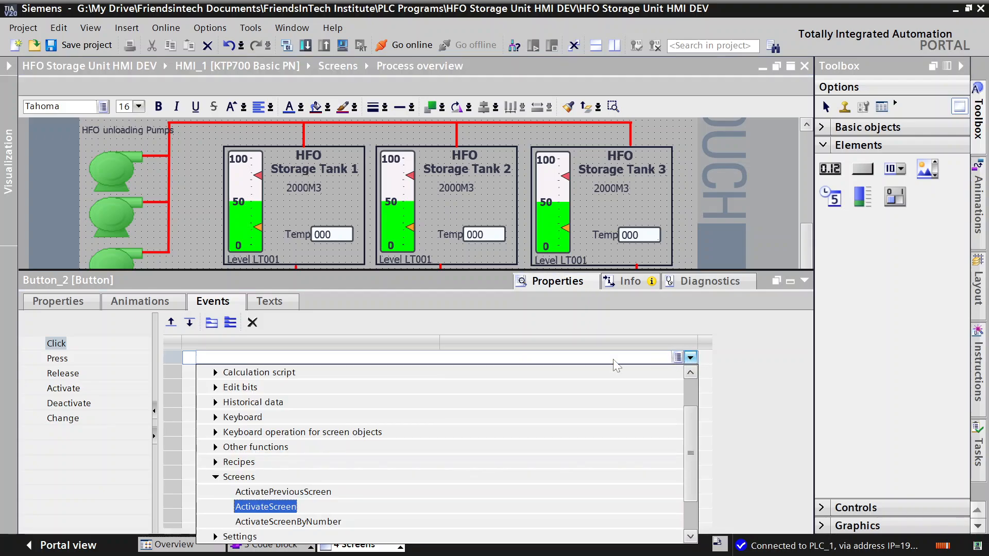
left_click(246, 506)
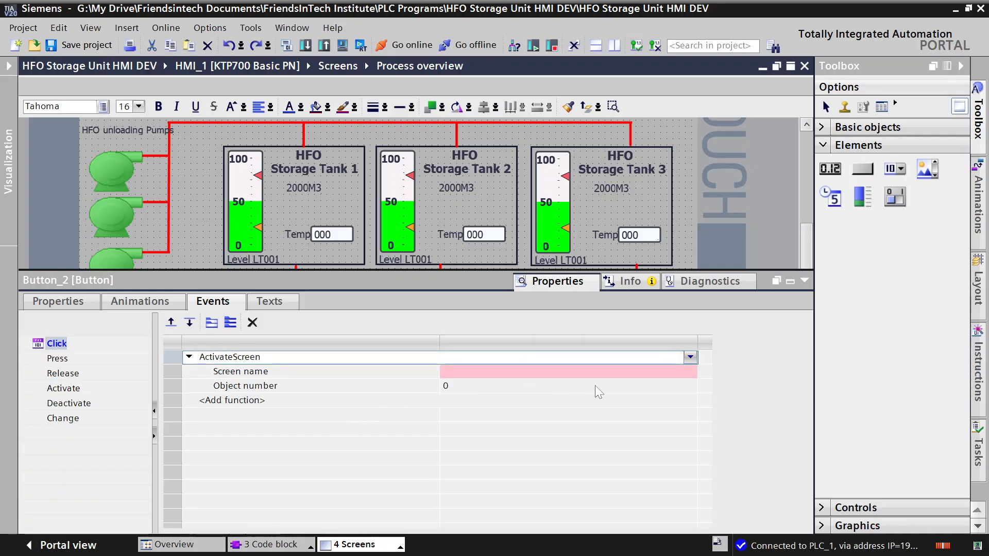
Set Alarms_screen as the target of the High Level Alarm button's Click event function.
left_click(580, 372)
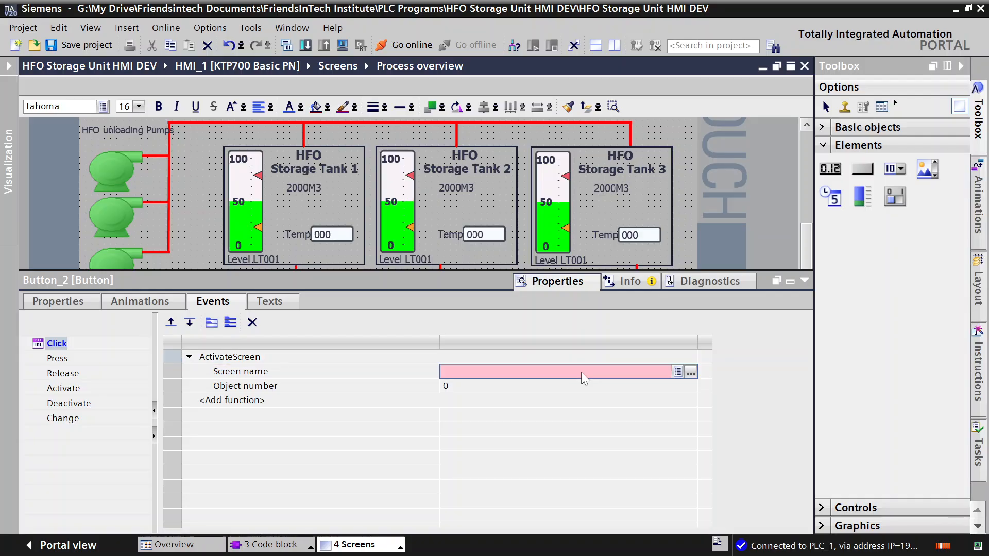
left_click(676, 373)
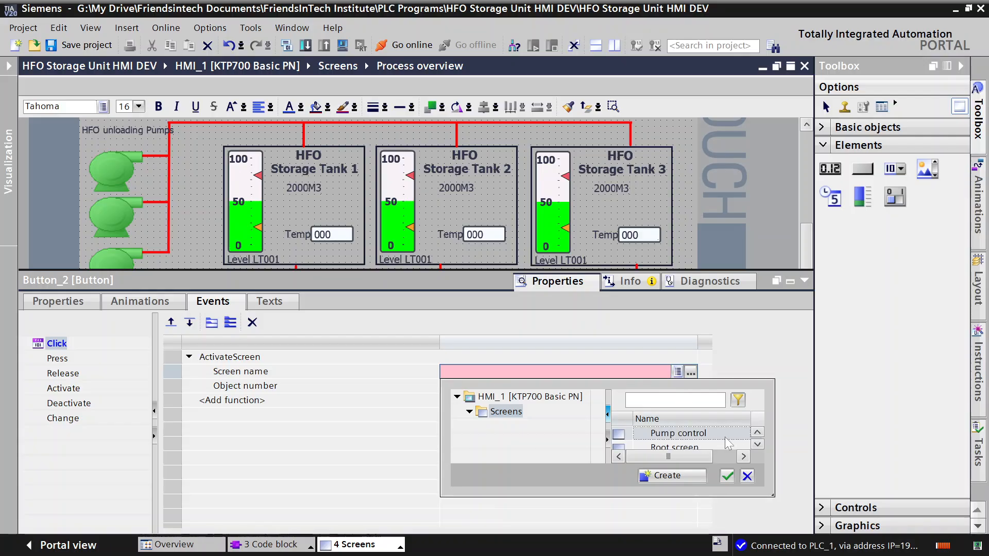
left_click(758, 444)
left_click(757, 432)
left_click(757, 432)
left_click(757, 432)
left_click(757, 432)
left_click(757, 432)
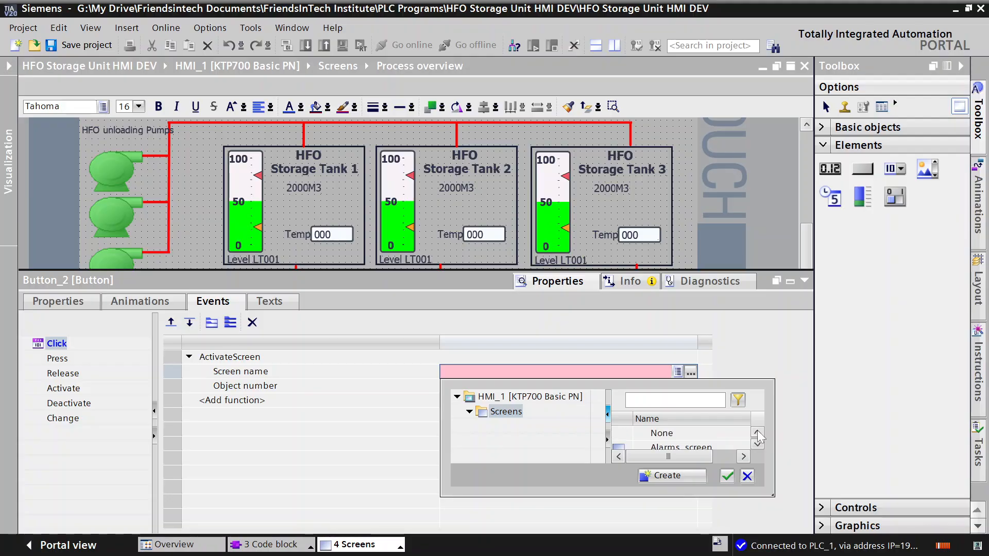
left_click(720, 434)
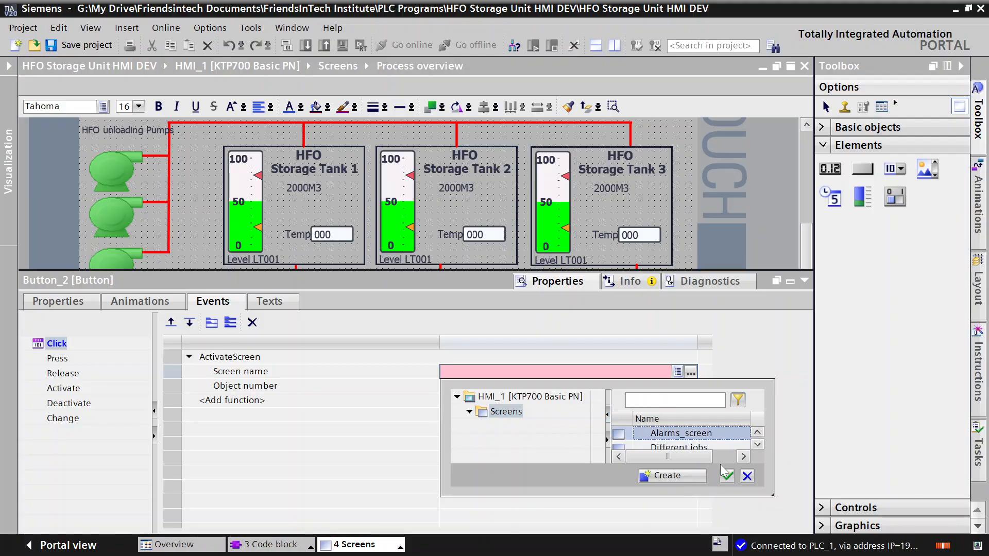
left_click(726, 476)
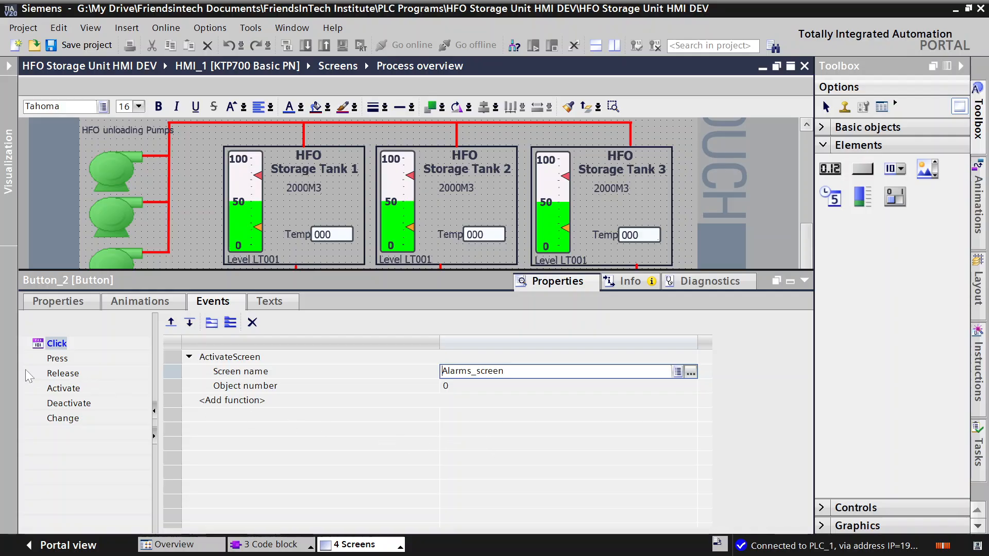
Add the ActivateScreen function to the Press event of the High Level Alarm button.
left_click(58, 359)
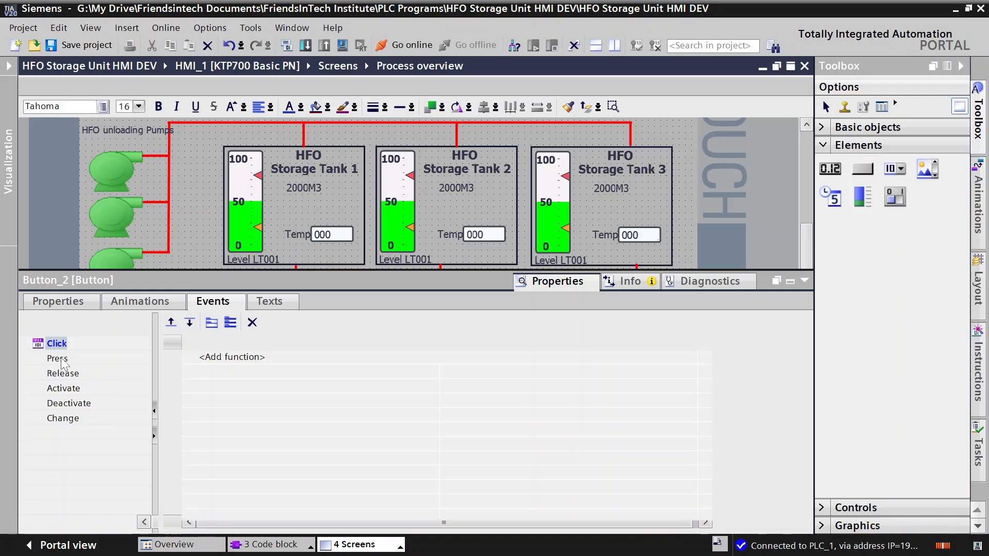
left_click(249, 363)
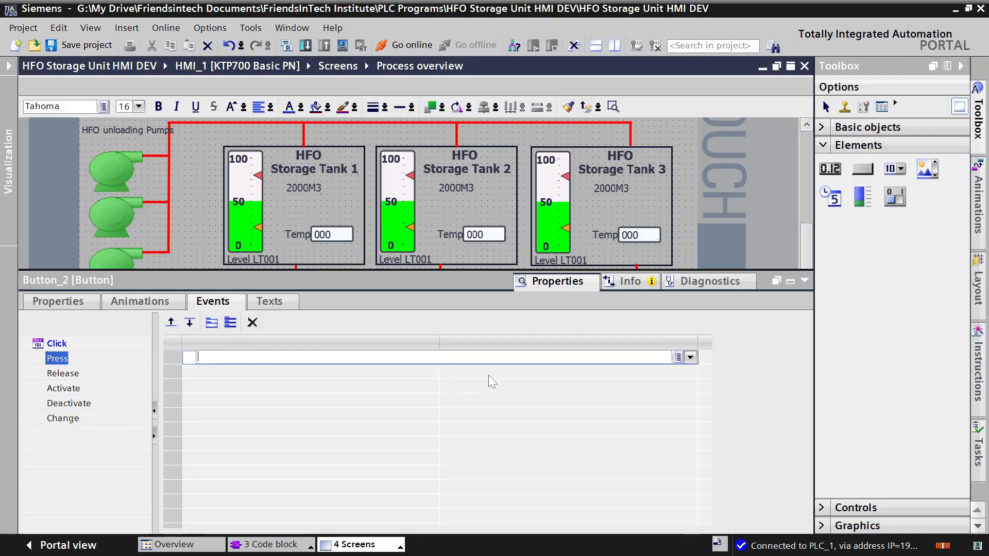
left_click(690, 356)
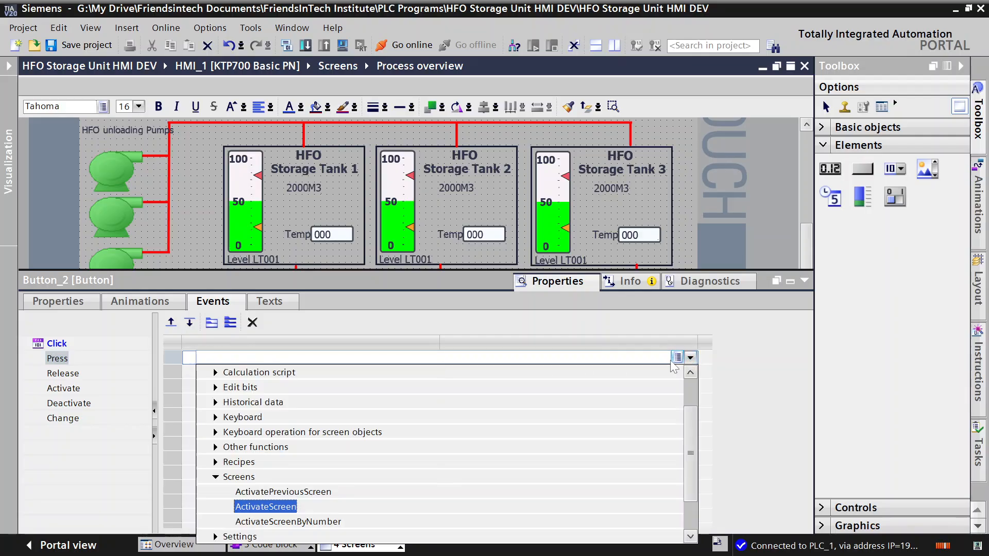
left_click(278, 507)
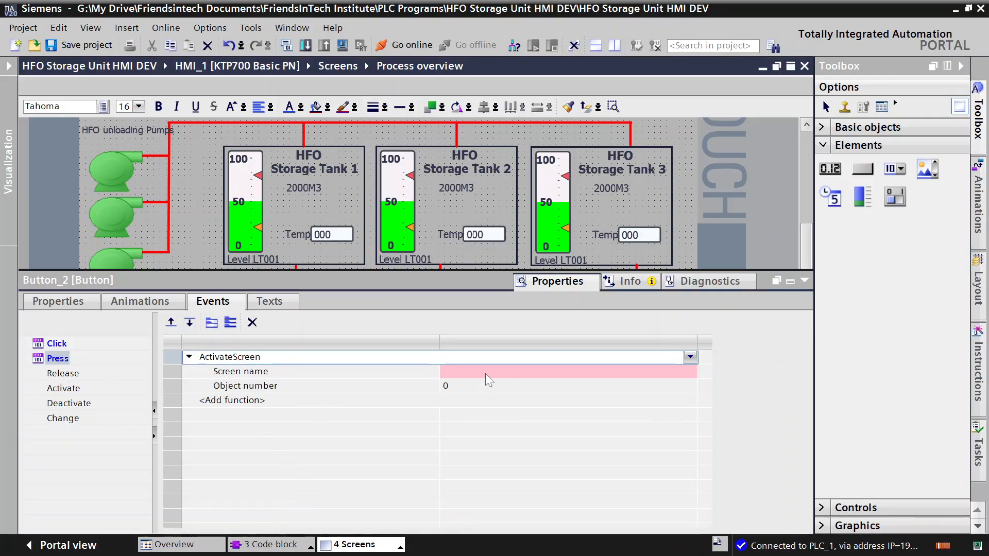
Set Alarms_screen as the target of the High Level Alarm button's Press event function.
left_click(485, 372)
left_click(691, 372)
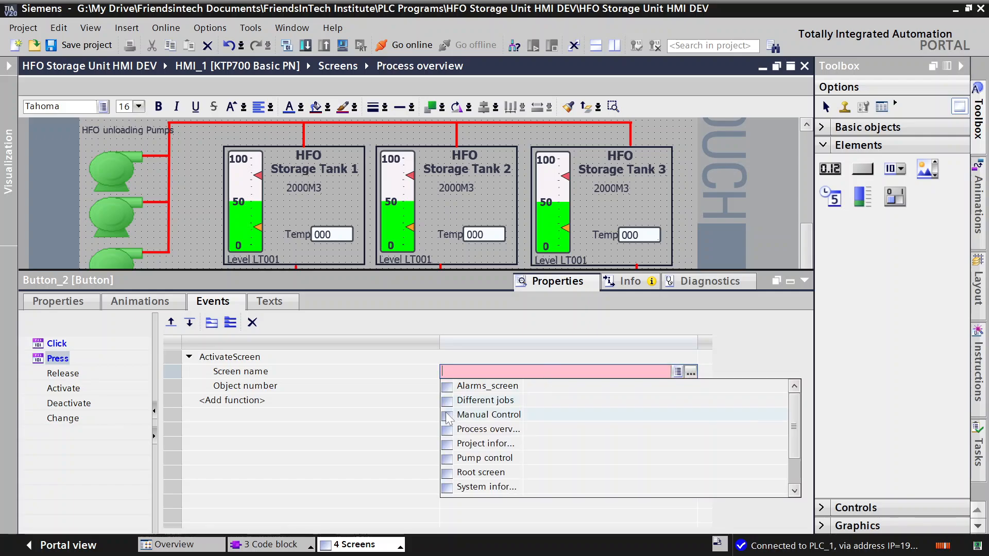
left_click(493, 384)
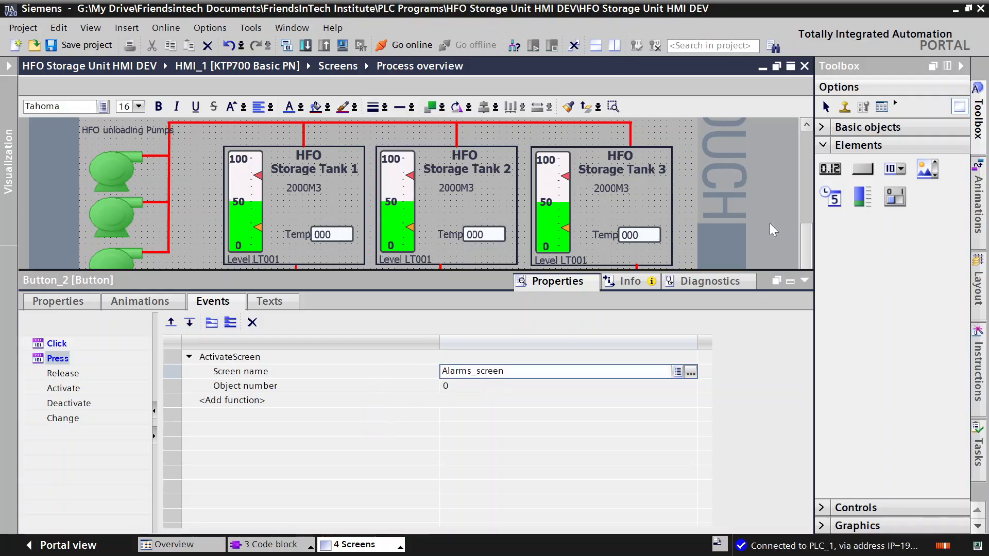
Add the ActivateScreen system function to the Click event of the Low Level Alarm button.
left_click(569, 284)
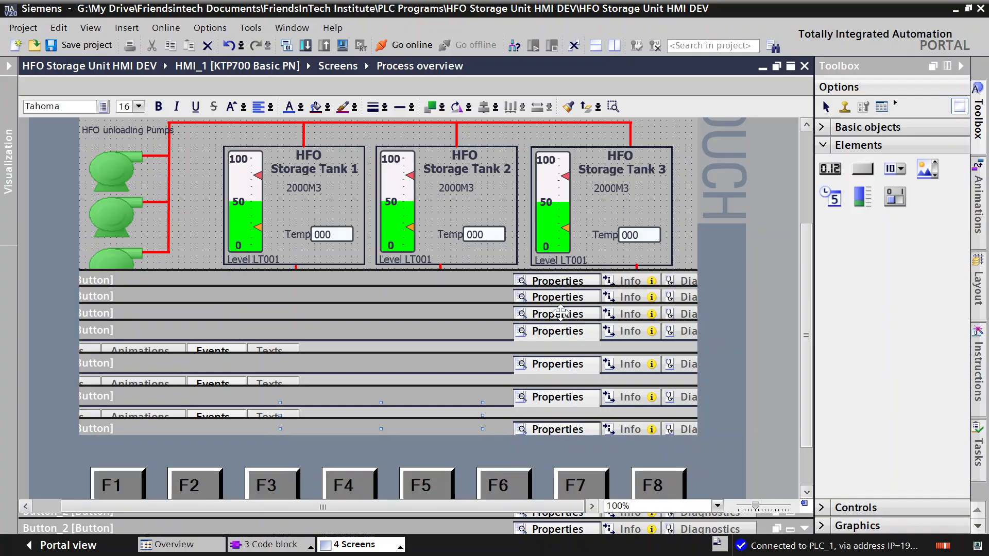
double_click(585, 422)
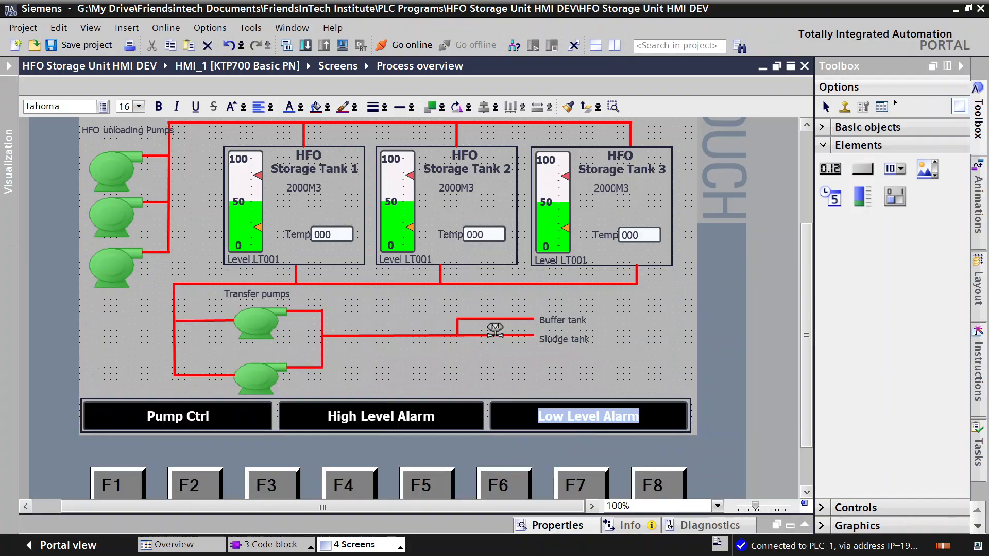
key("ctrl+x")
key("ctrl+v")
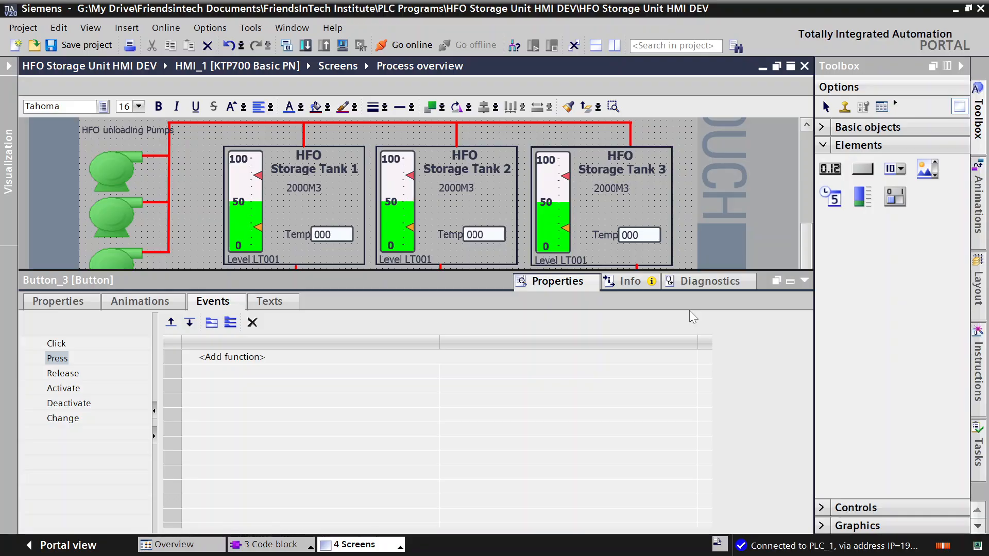
left_click(58, 358)
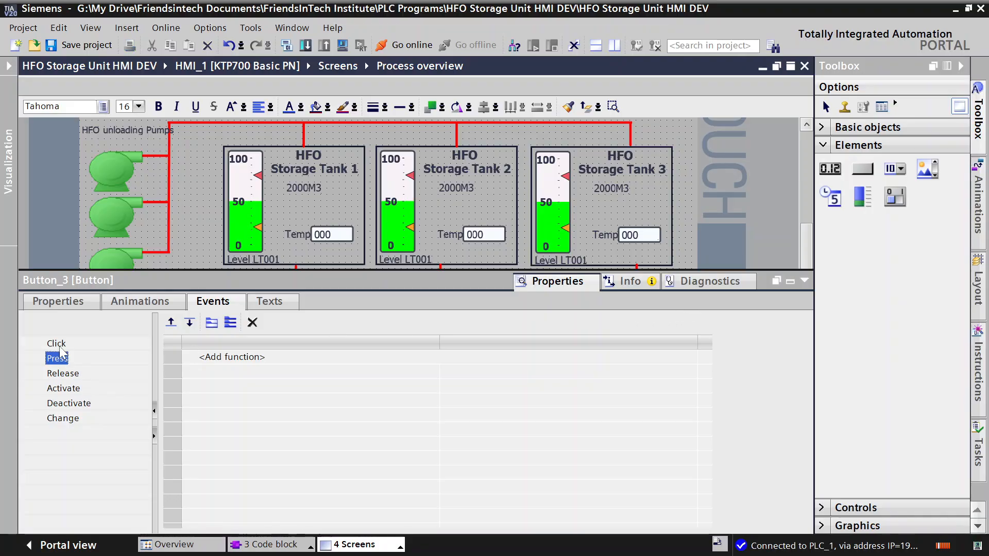
left_click(56, 343)
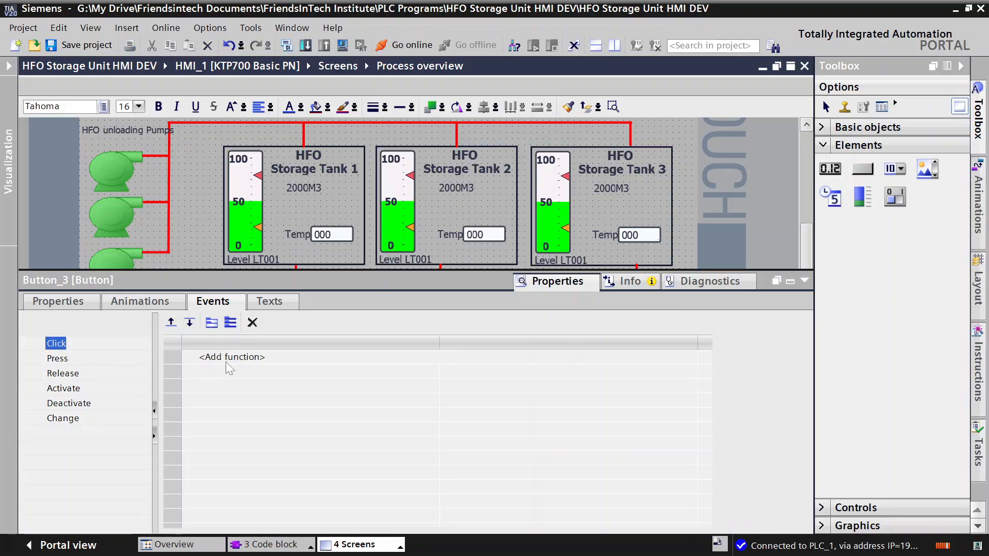
left_click(410, 360)
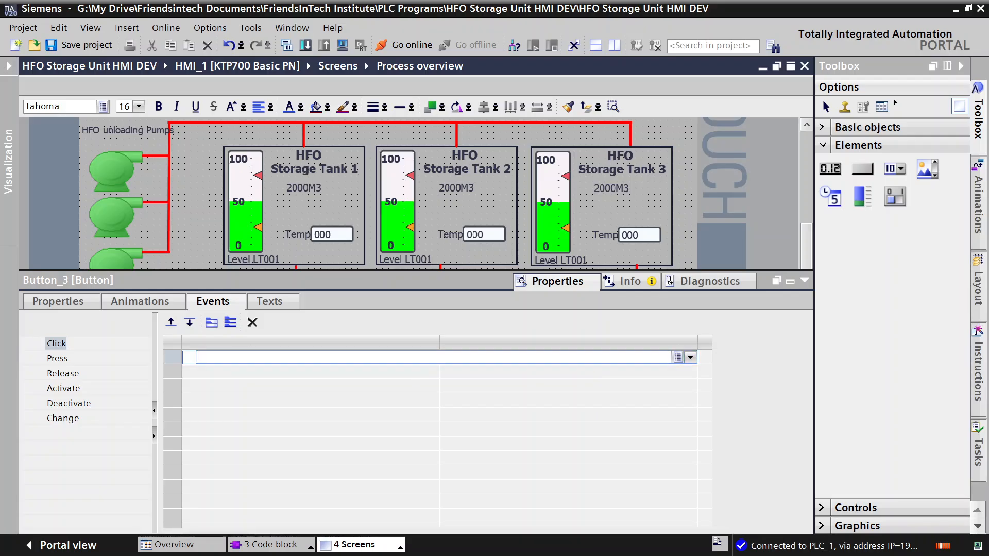
left_click(691, 357)
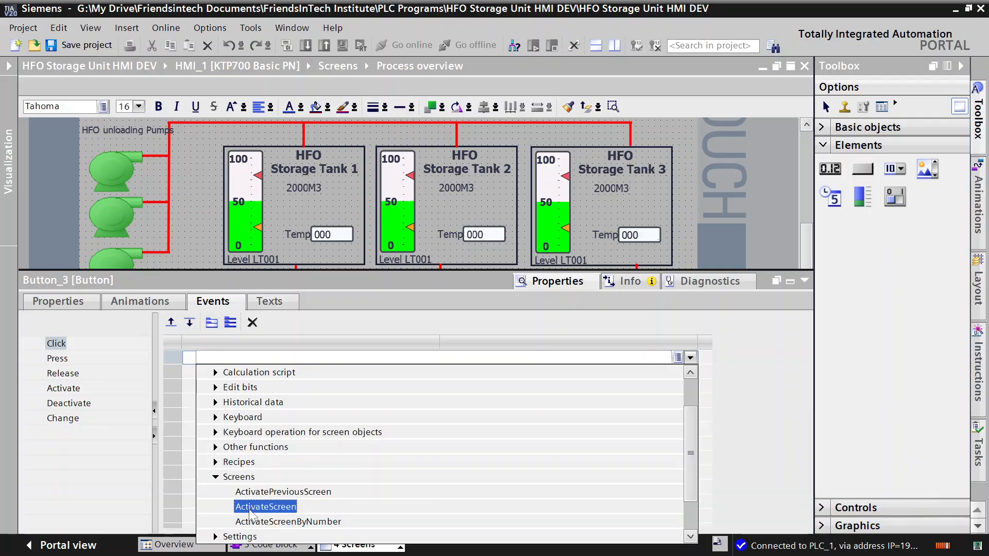
left_click(262, 507)
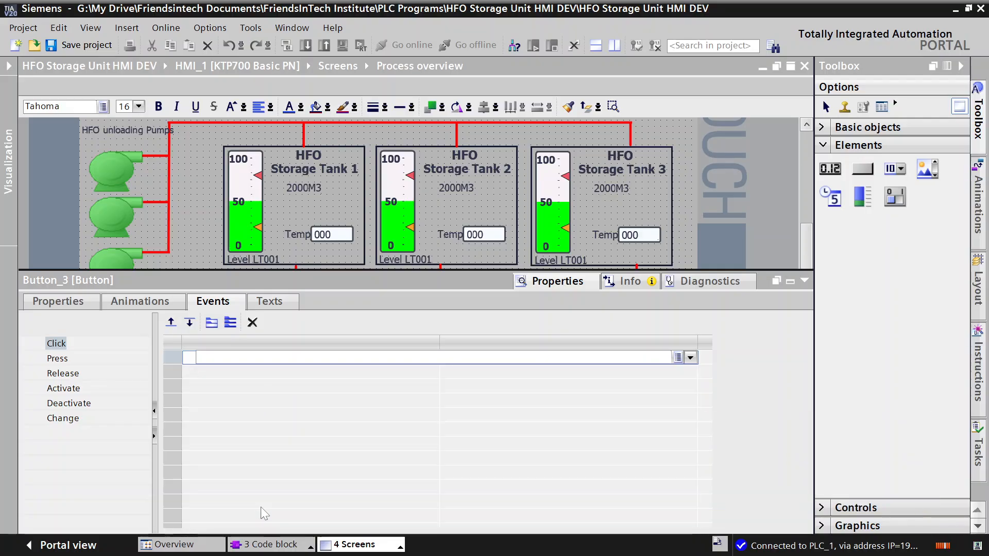
Set Alarms_screen as the target of the Low Level Alarm button's Click event function.
left_click(518, 382)
left_click(517, 373)
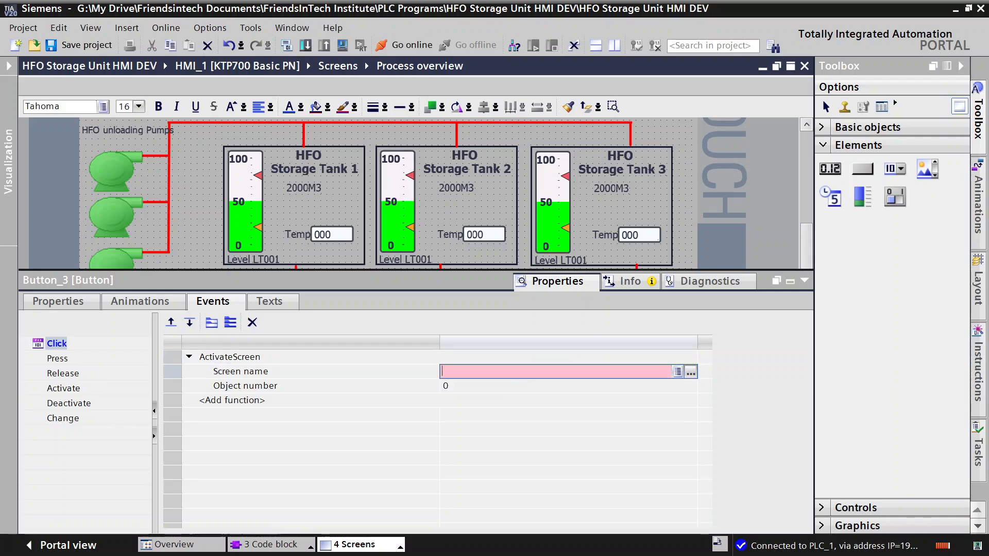
left_click(678, 371)
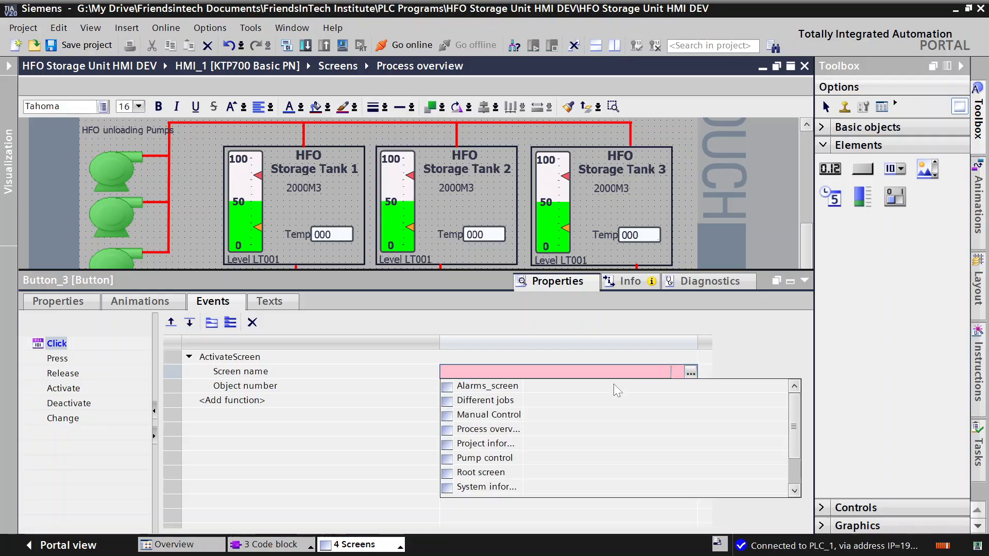
left_click(501, 384)
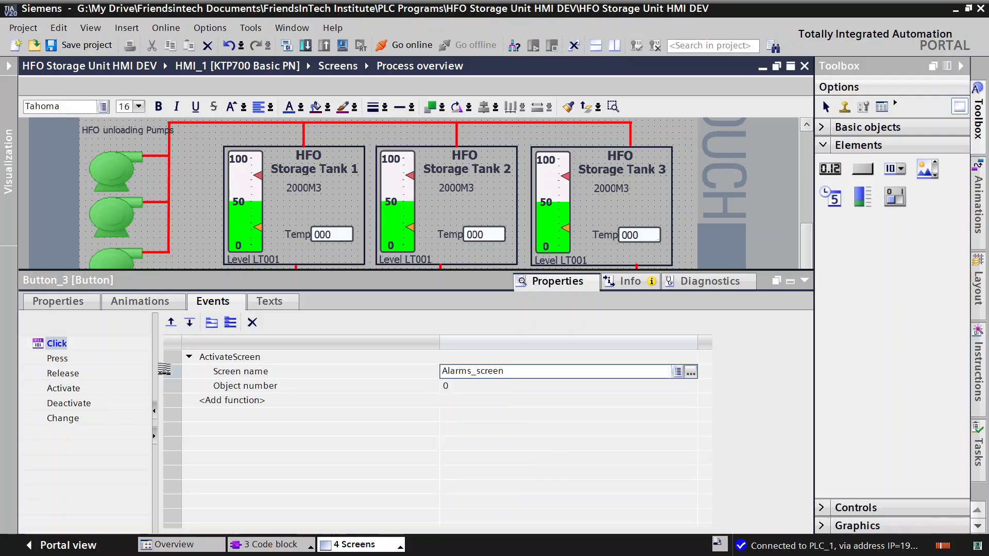
Add the ActivateScreen function to the Press event of the Low Level Alarm button.
left_click(57, 358)
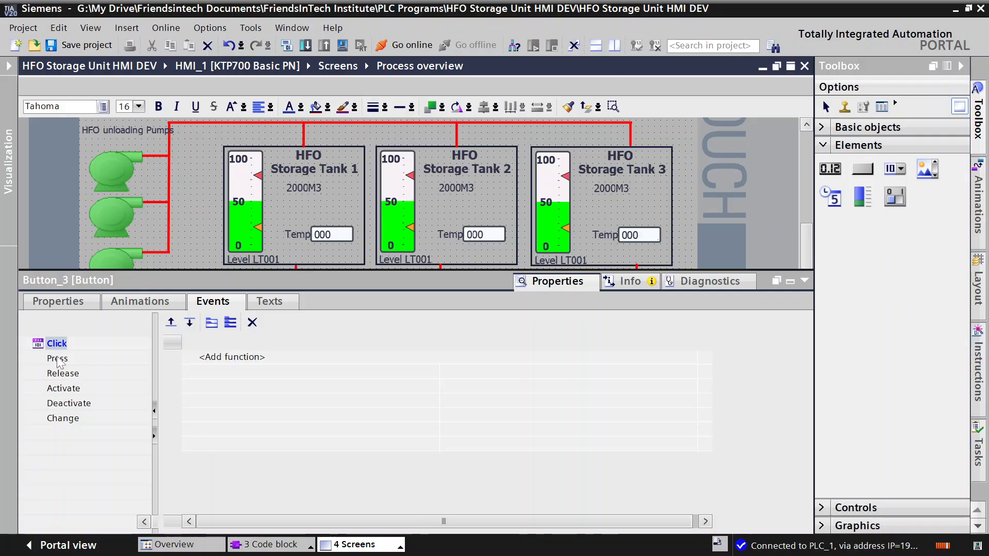
left_click(297, 356)
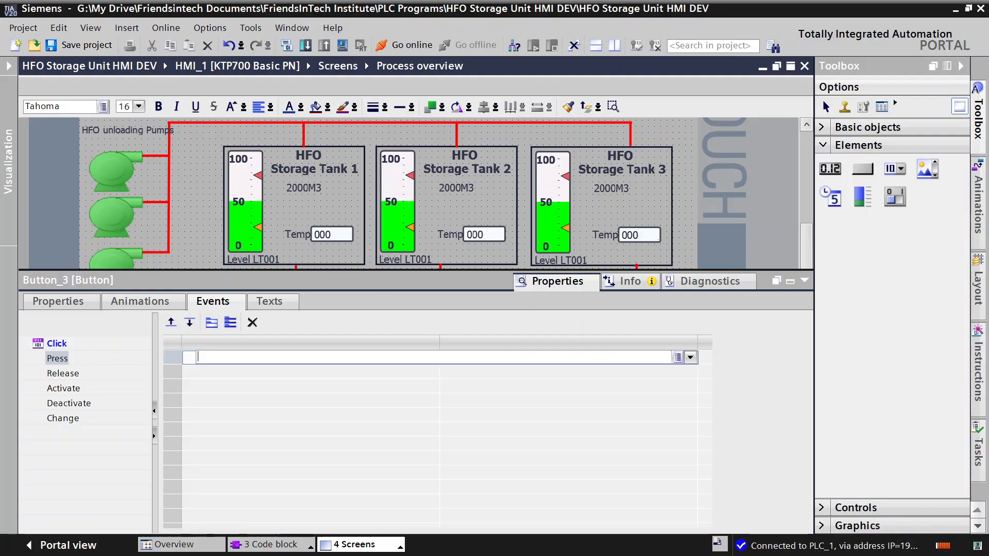
left_click(690, 357)
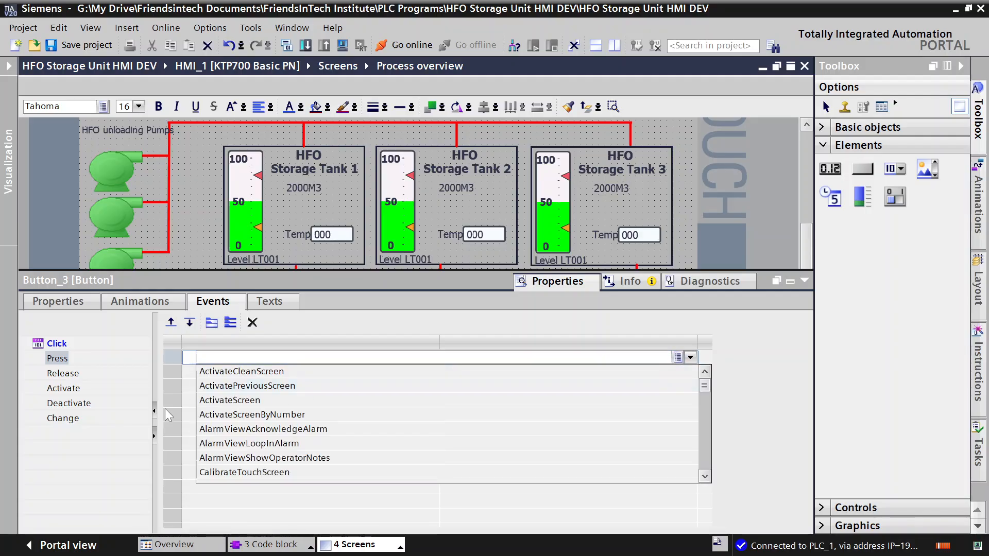
left_click(221, 400)
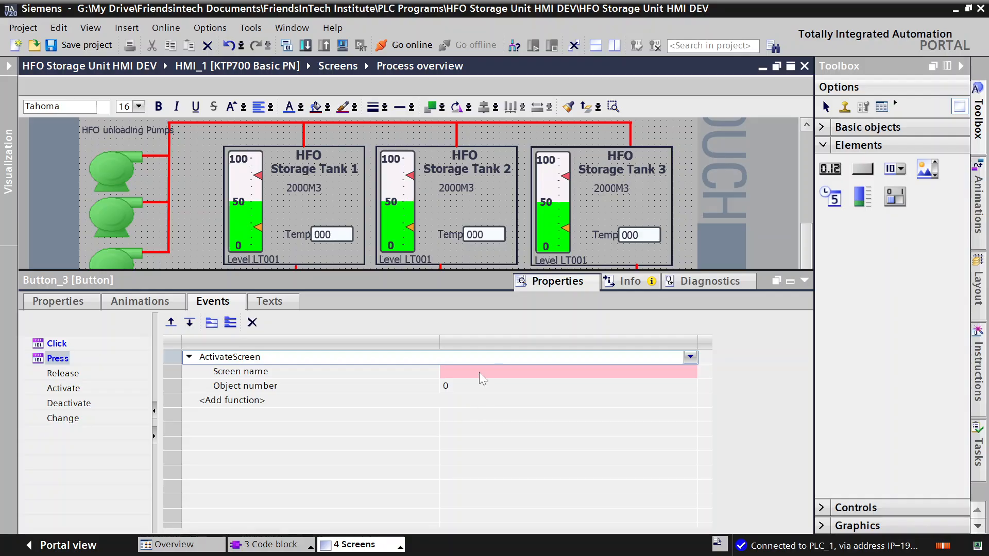
Set Alarms_screen as the target of the Low Level Alarm button's Press event function.
left_click(663, 376)
left_click(665, 374)
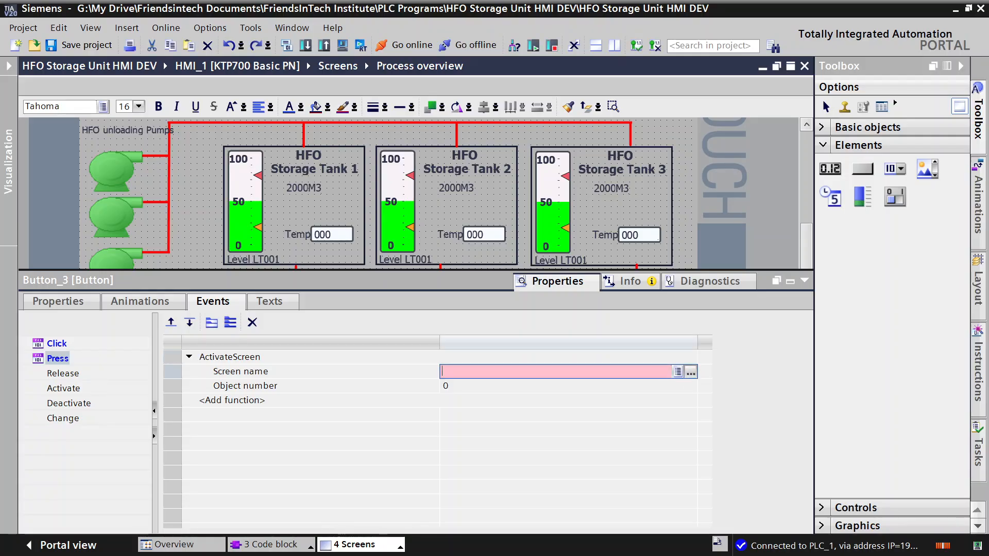
left_click(678, 371)
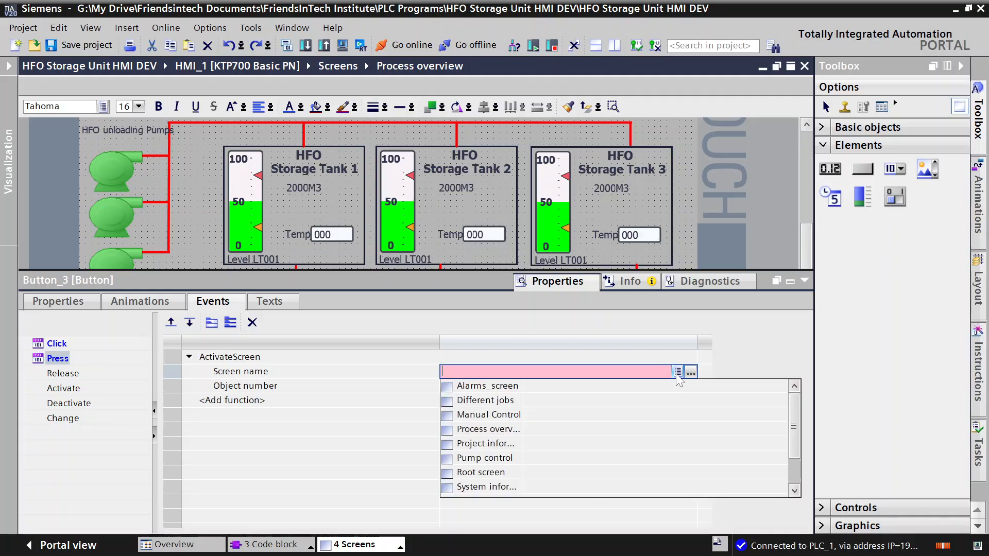
left_click(475, 386)
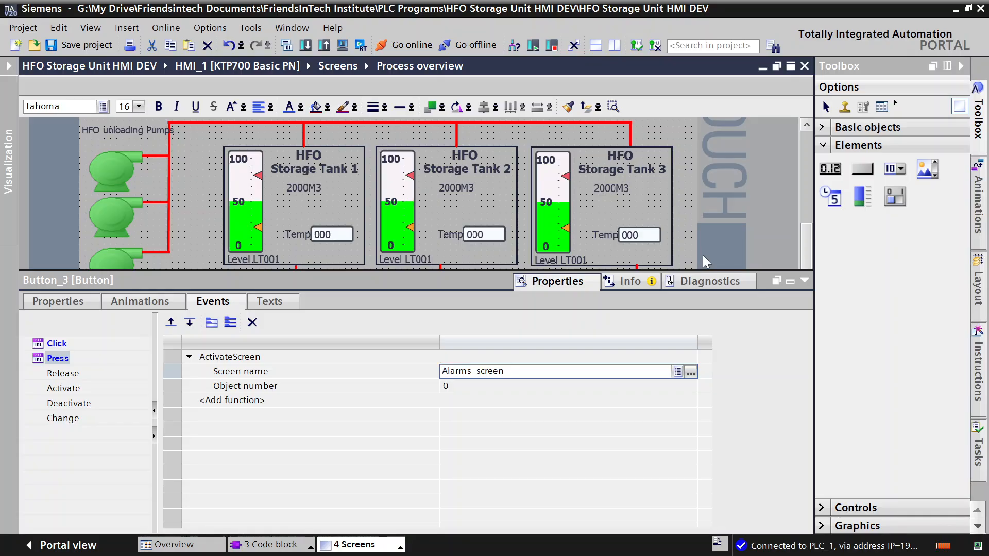
left_click(702, 255)
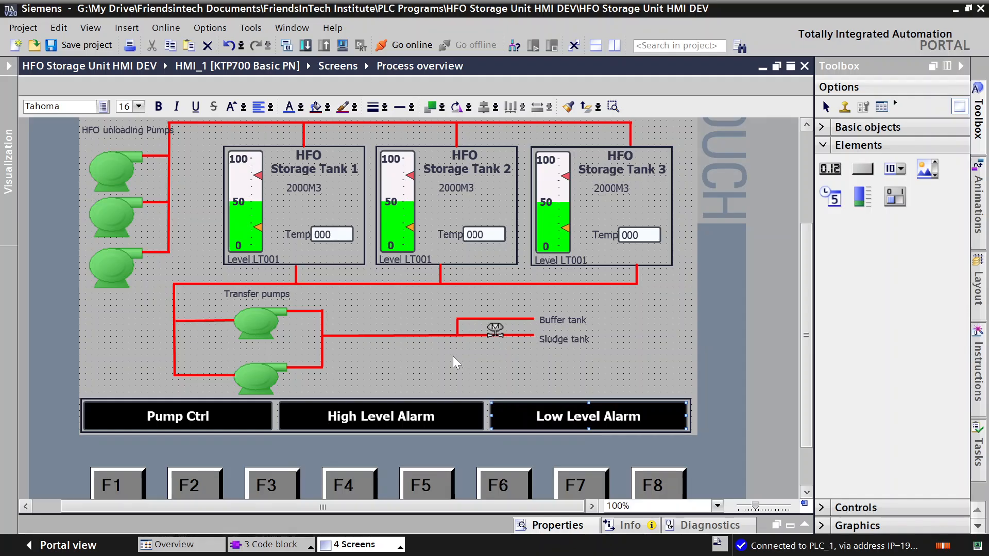
left_click(438, 362)
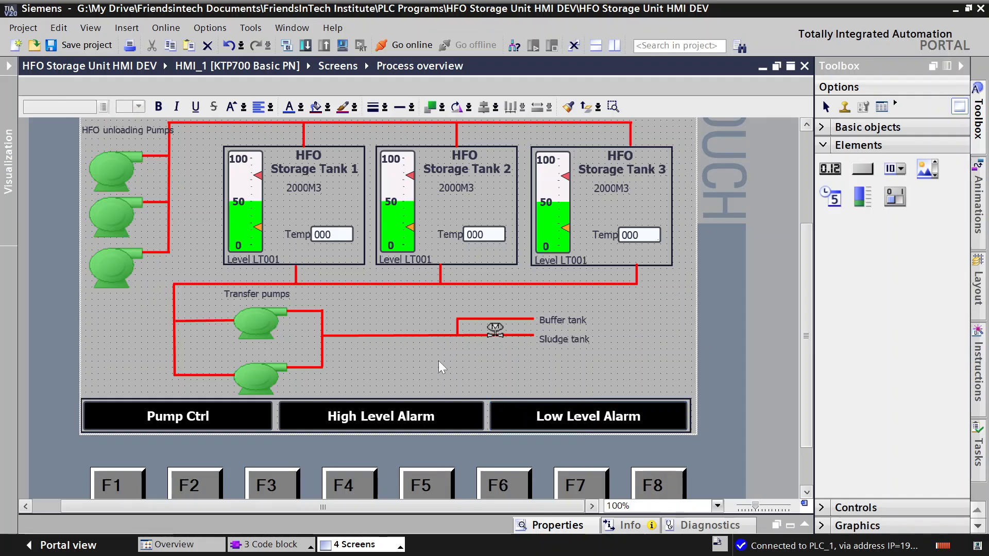
Examine the Press key and Release key events of the F1 function key on the Process overview screen.
scroll(438, 361, "down", 3)
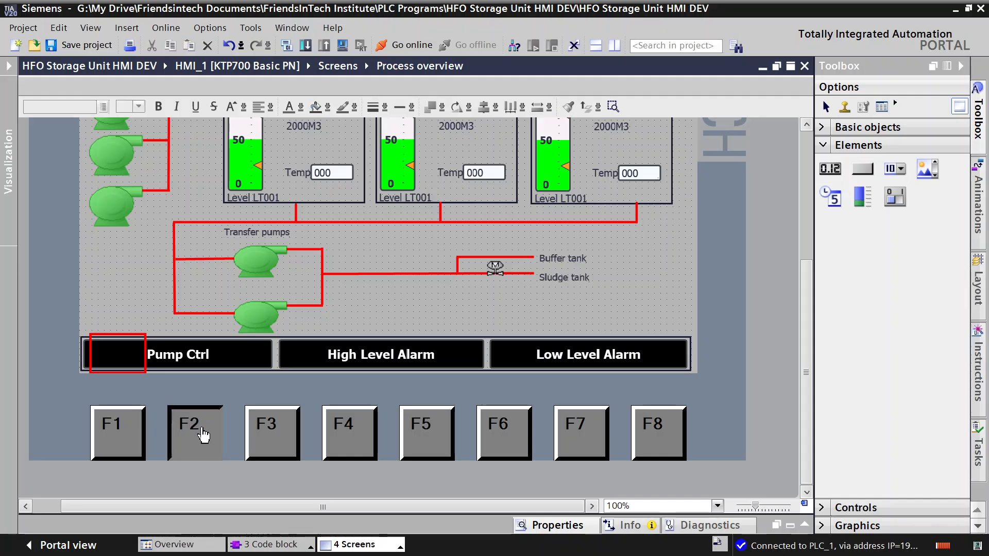
right_click(127, 434)
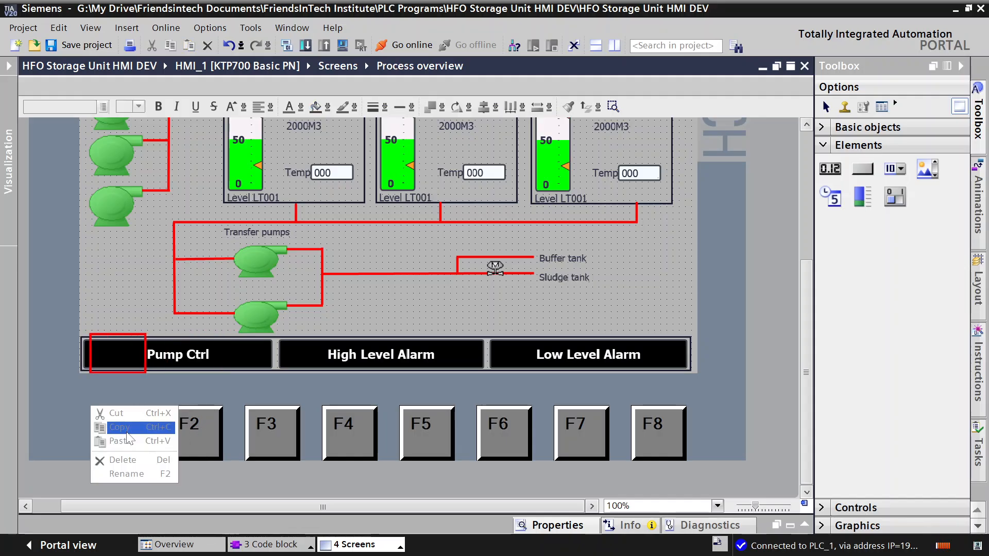
left_click(8, 399)
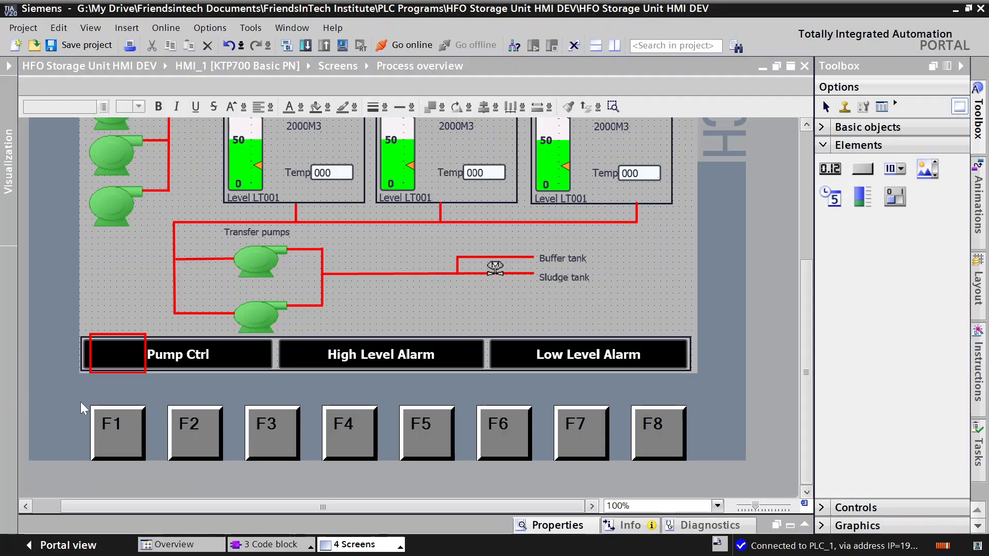
left_click(131, 457)
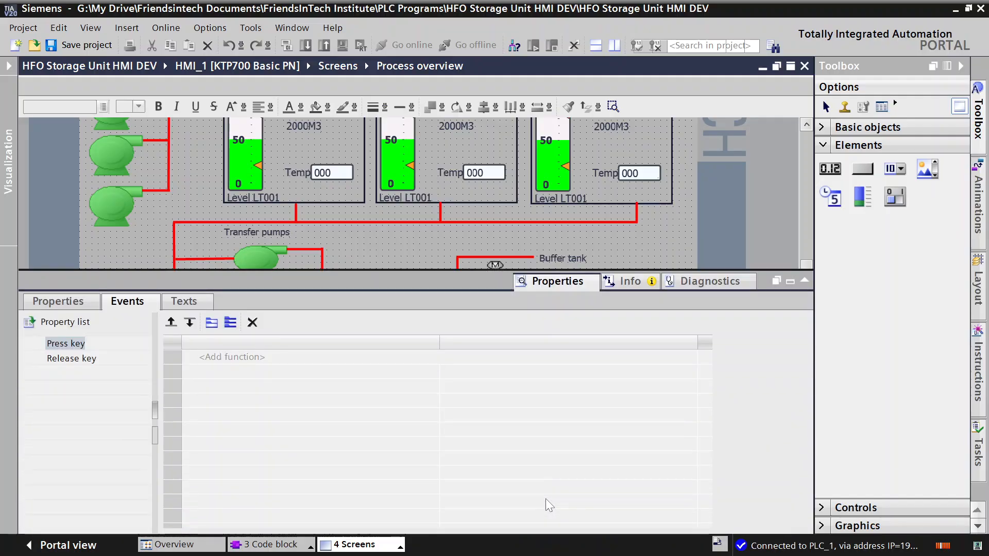
left_click(73, 359)
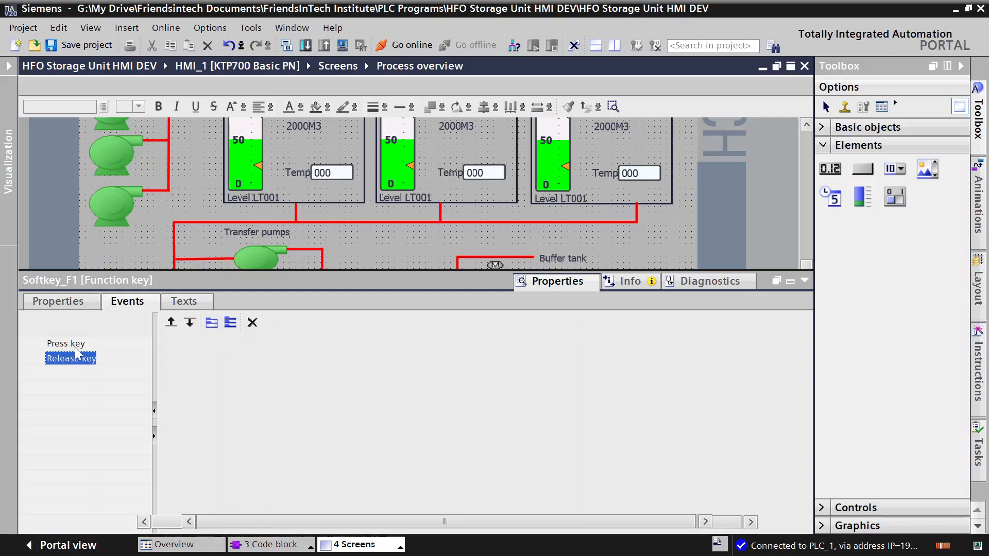
key("Up")
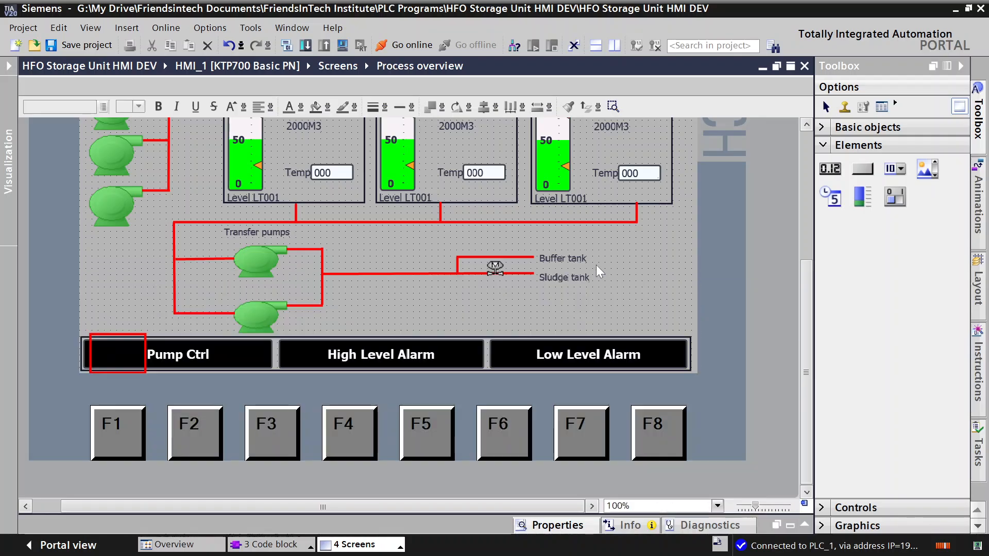
left_click(650, 280)
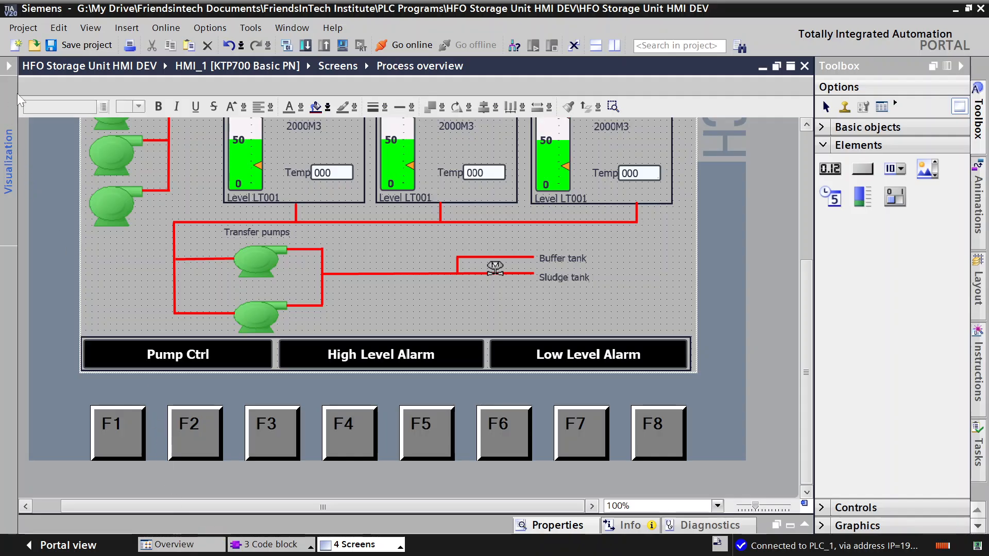
Open the Pump control screen and inspect the event function and target screen of its Exit button.
left_click(10, 71)
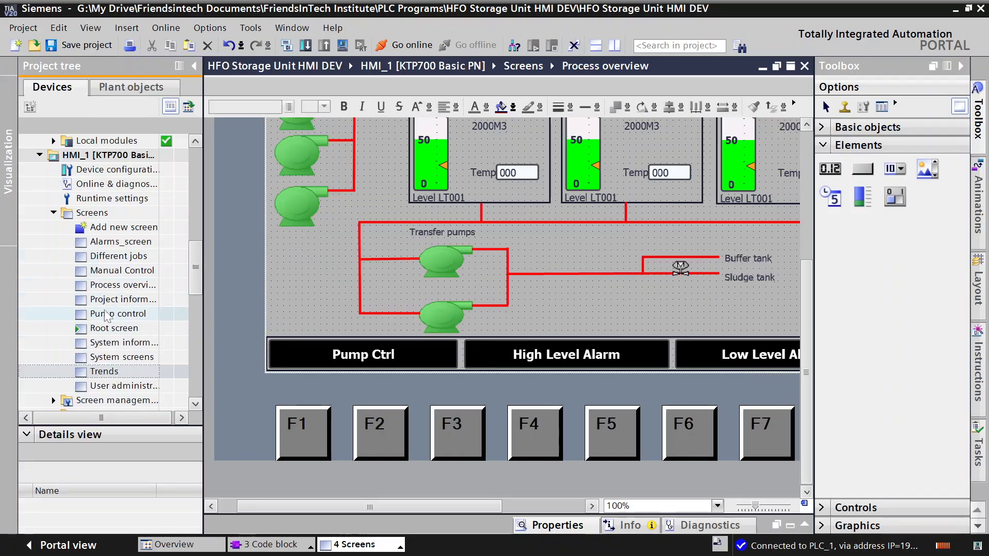
double_click(105, 315)
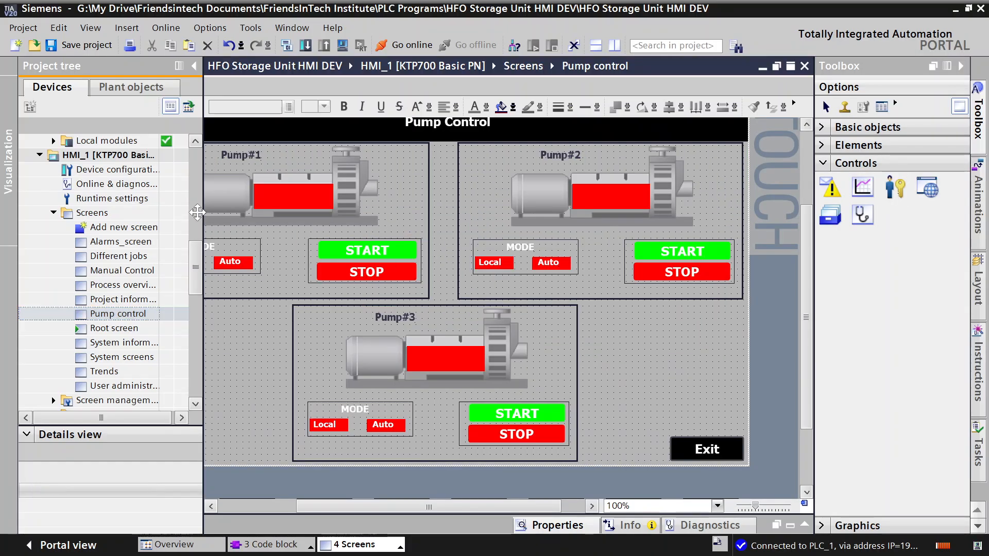
left_click(194, 66)
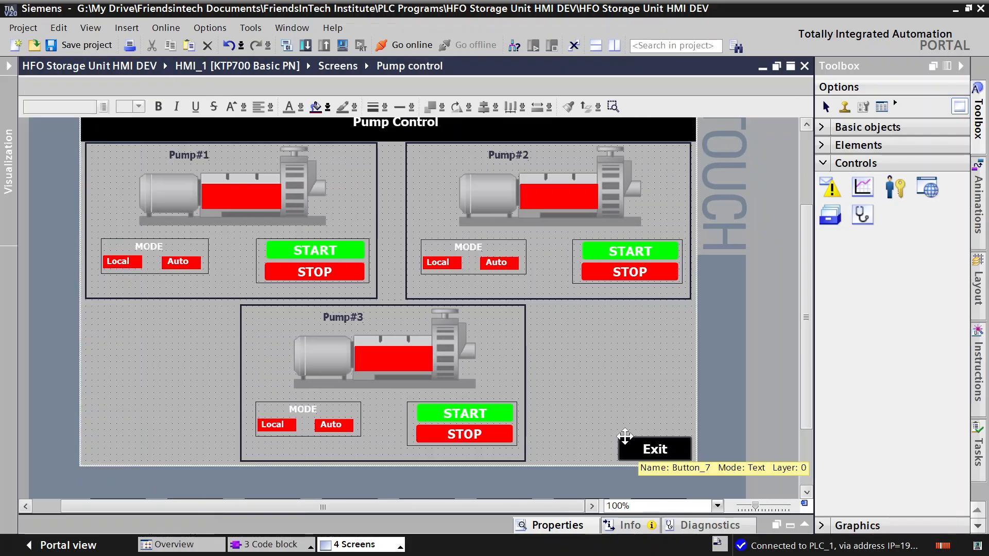
scroll(626, 448, "up", 3)
scroll(626, 454, "down", 6)
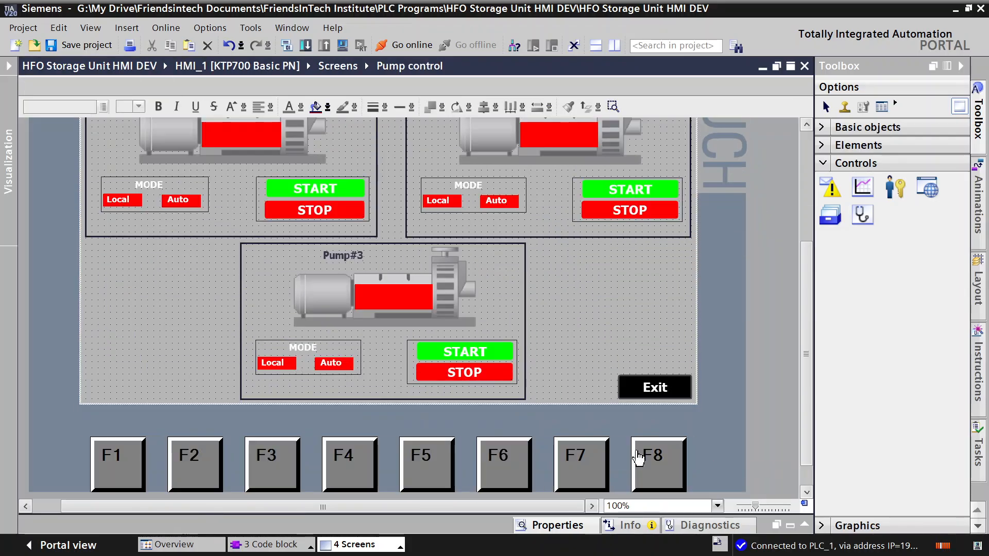
left_click(655, 392)
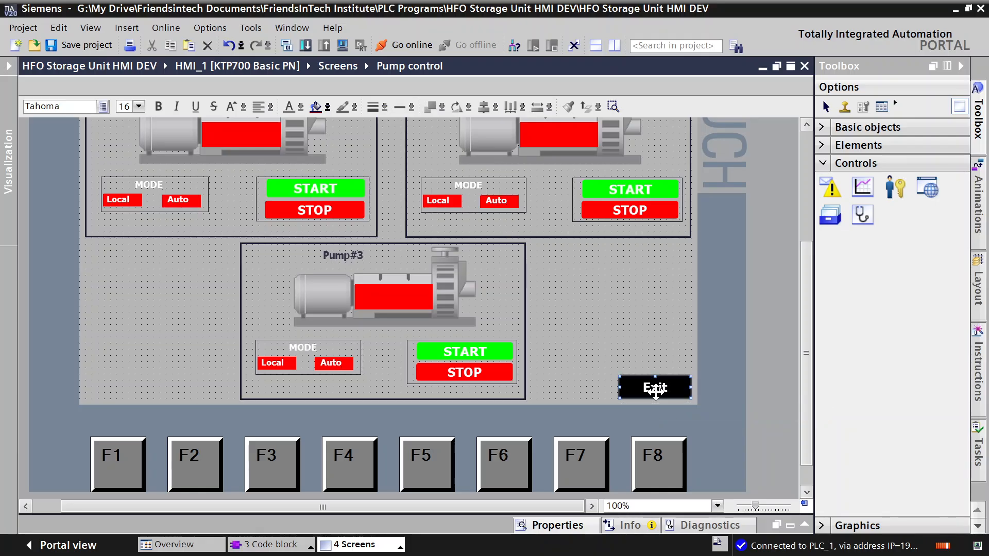
left_click(576, 520)
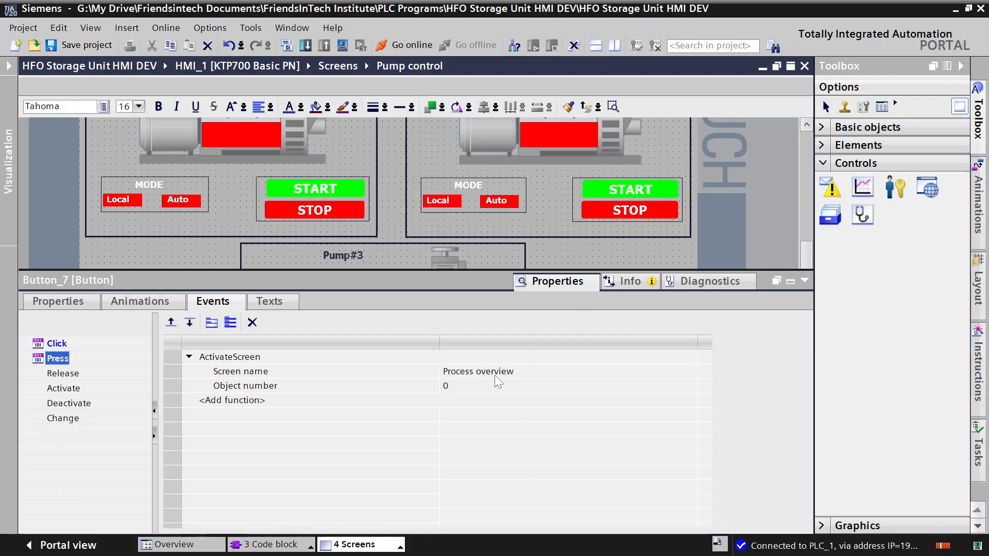
left_click(804, 280)
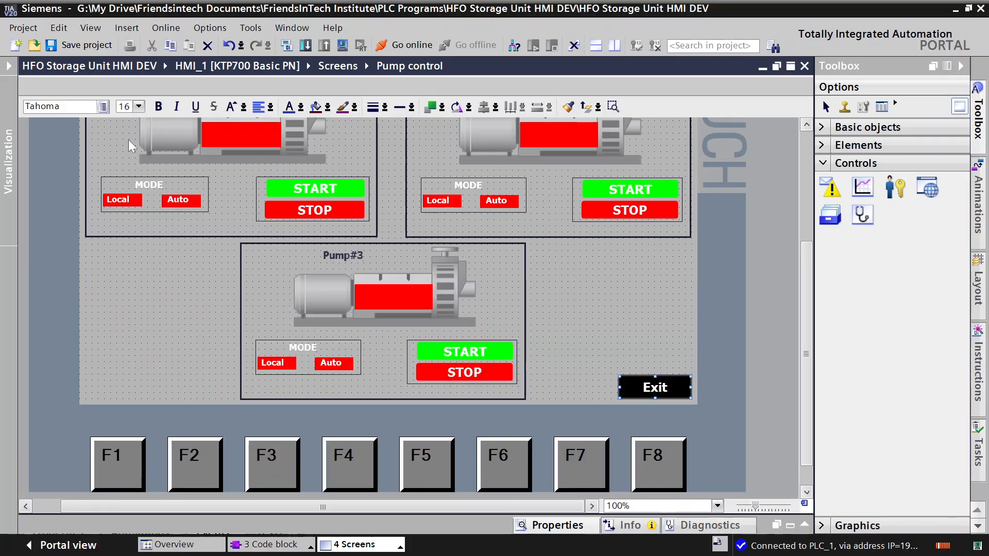
Open Alarms_screen of HMI_1 for editing.
left_click(8, 66)
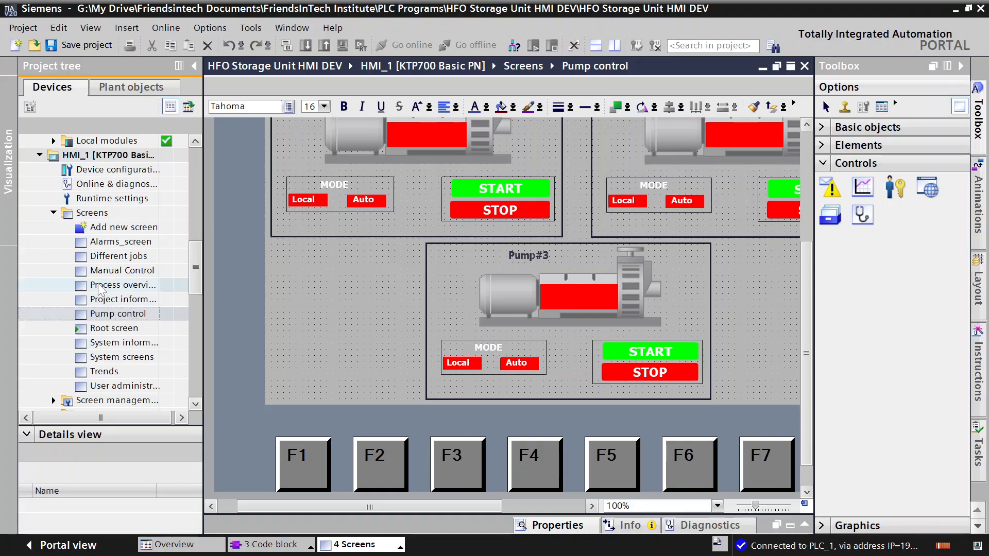
left_click(107, 247)
double_click(106, 247)
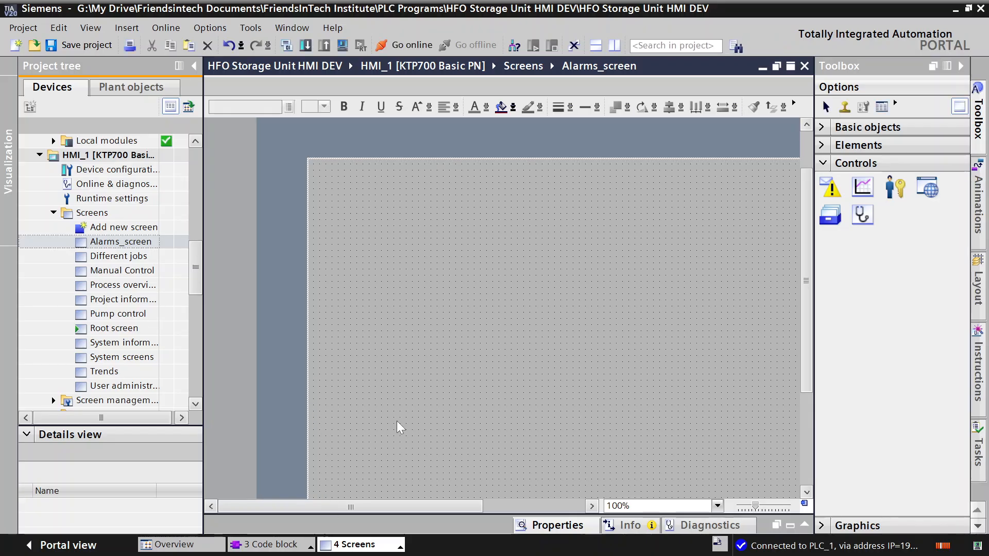
Place a button in the lower-right corner of Alarms_screen, just above F8, and label it Exit.
left_click_drag(327, 507, 457, 511)
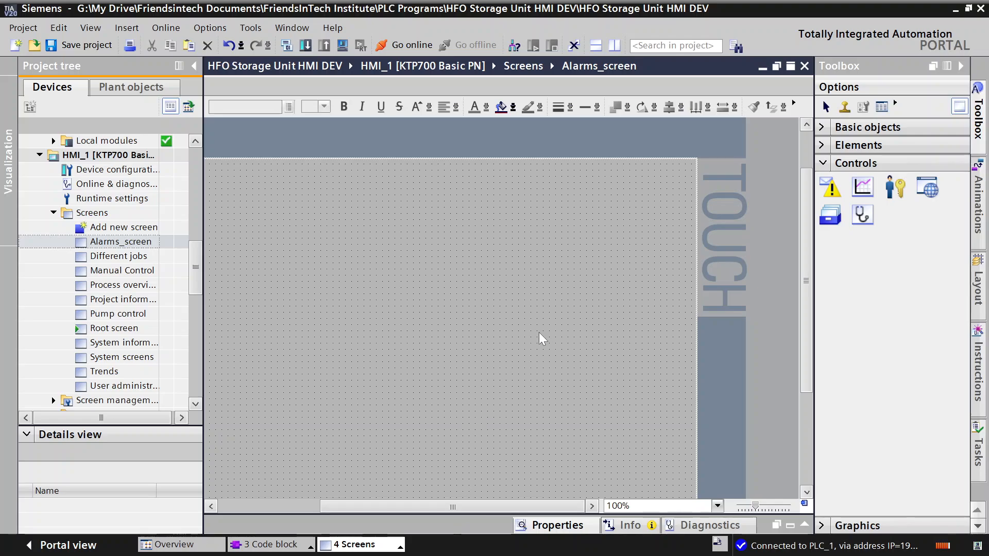
left_click_drag(804, 273, 779, 381)
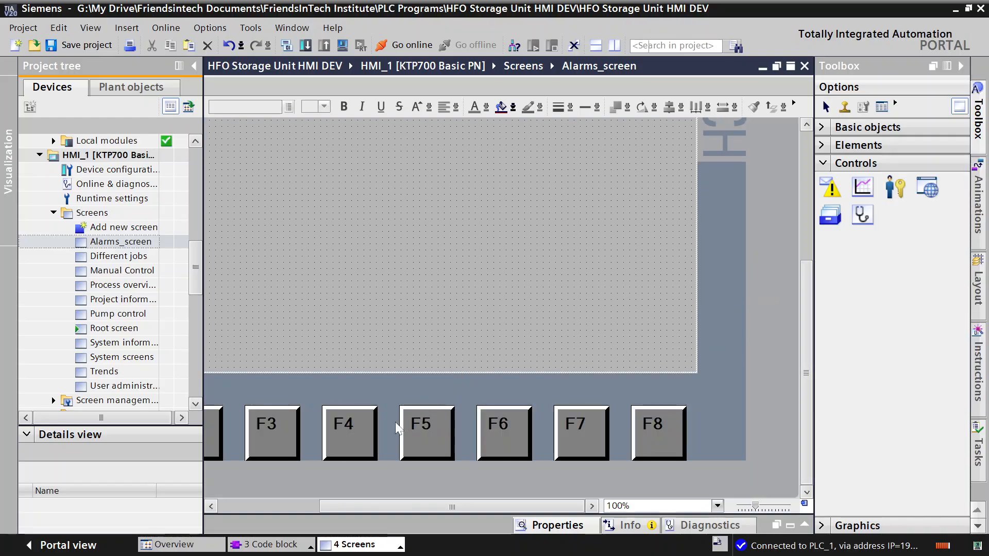
left_click(823, 148)
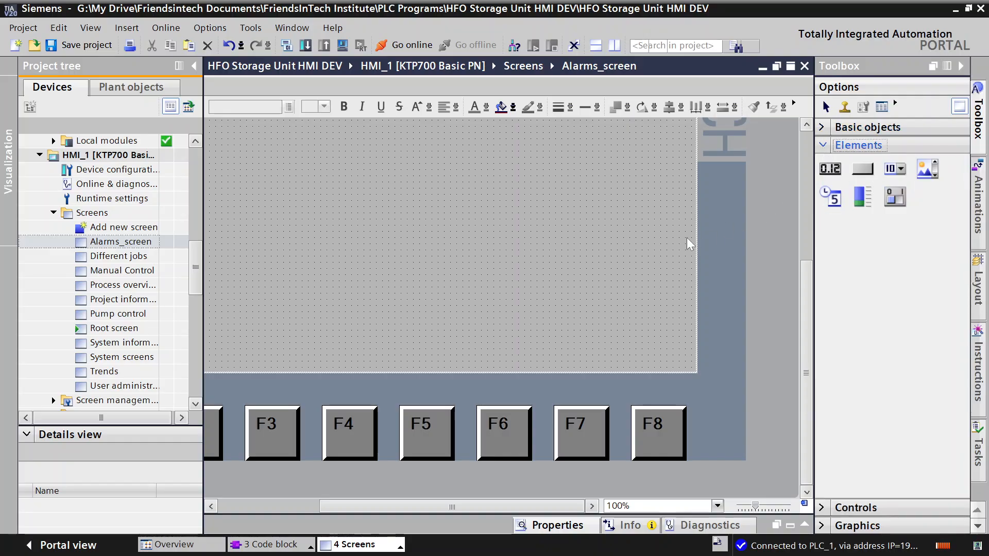
left_click_drag(651, 351, 617, 334)
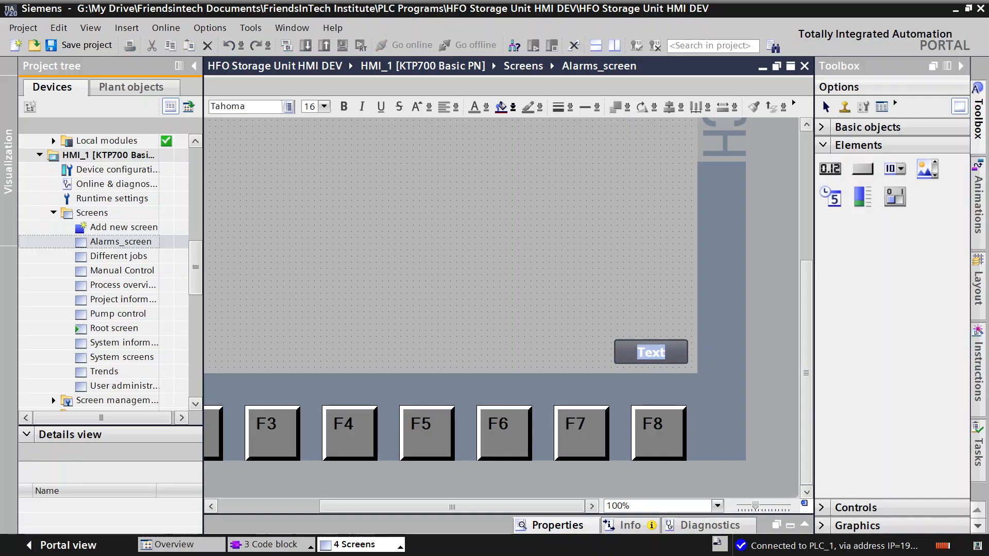
key("BackSpace")
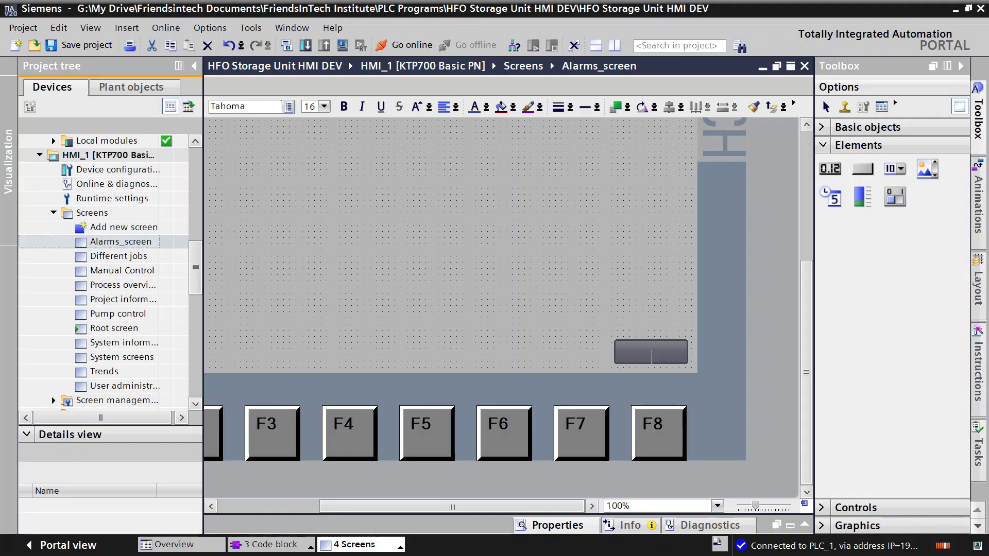
type("E")
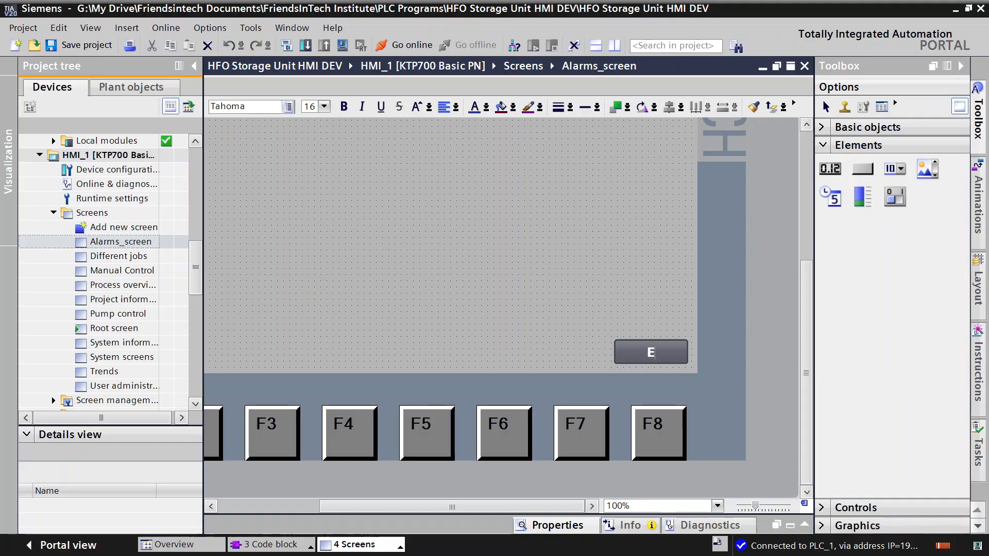
type("xit")
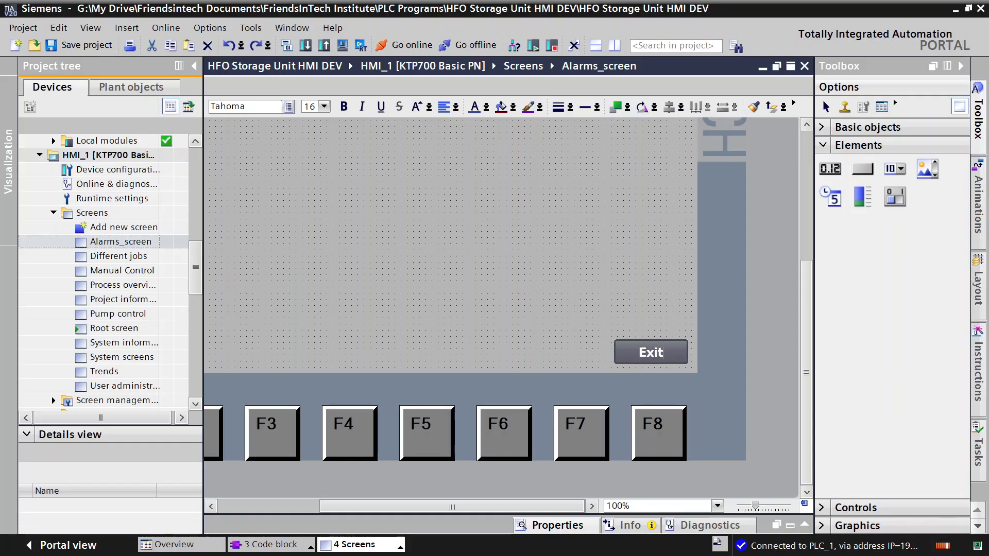
left_click(592, 347)
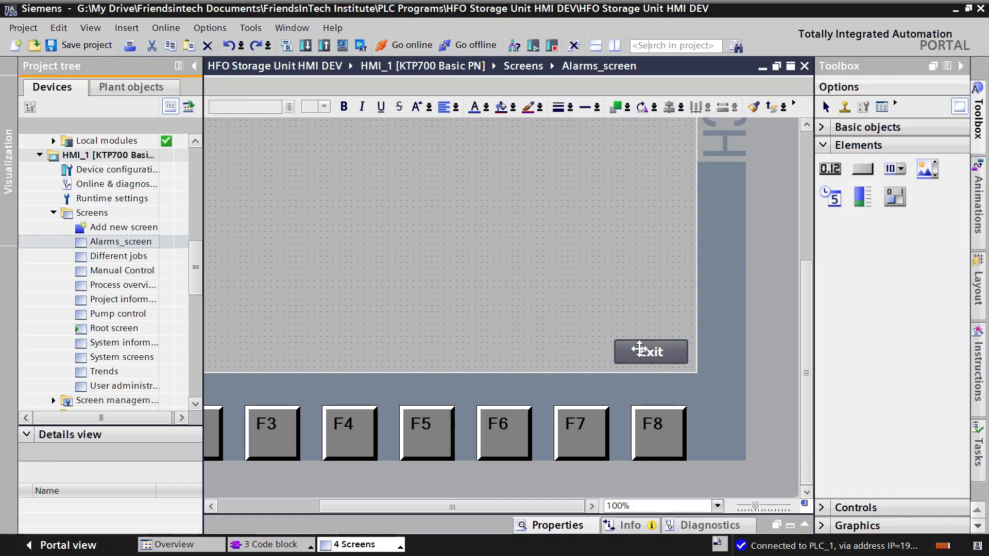
Add the ActivateScreen function to the Click event of the Exit button on Alarms_screen.
left_click(639, 350)
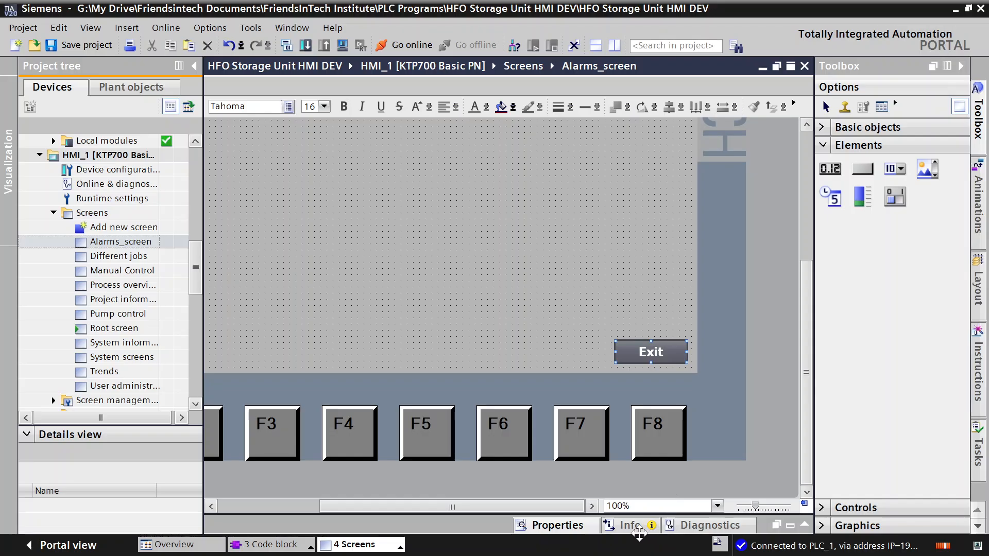
left_click(557, 525)
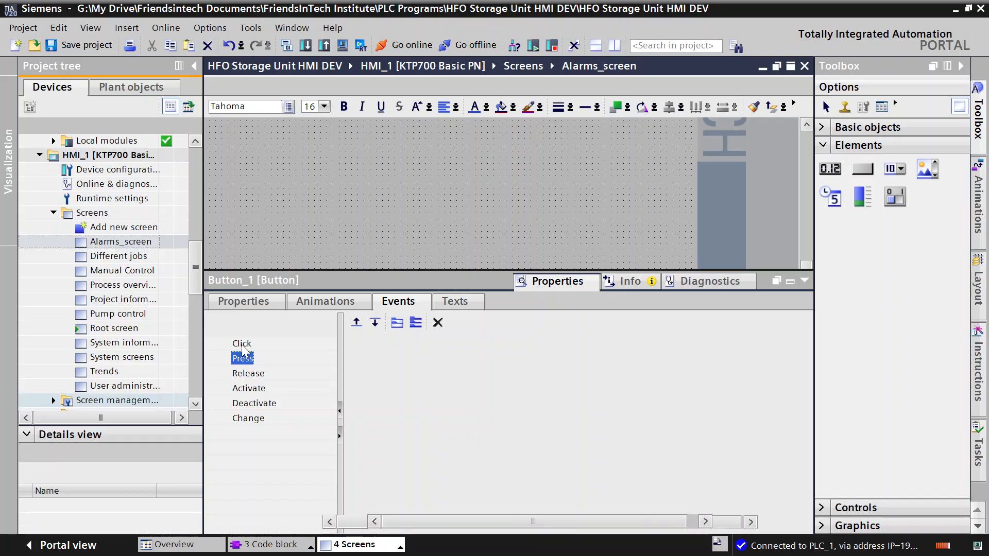
left_click(242, 343)
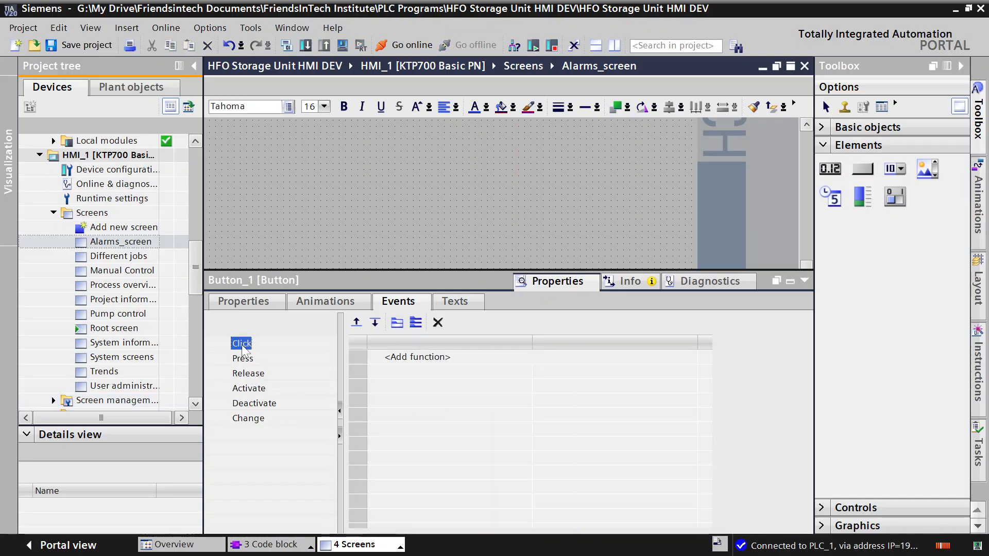
left_click(418, 358)
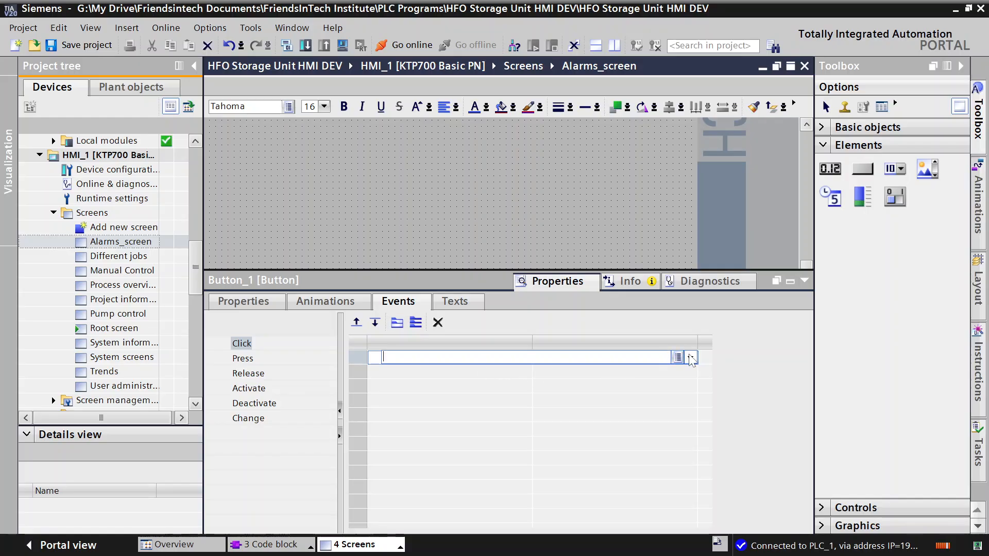
left_click(691, 357)
left_click(455, 507)
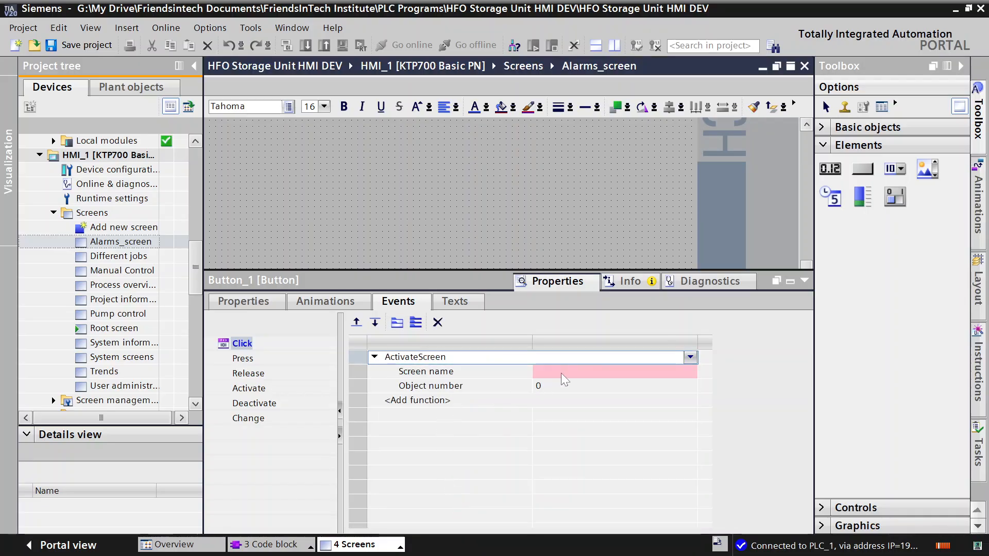
Set the screen name of the Click event's ActivateScreen function to Process overview.
left_click(561, 373)
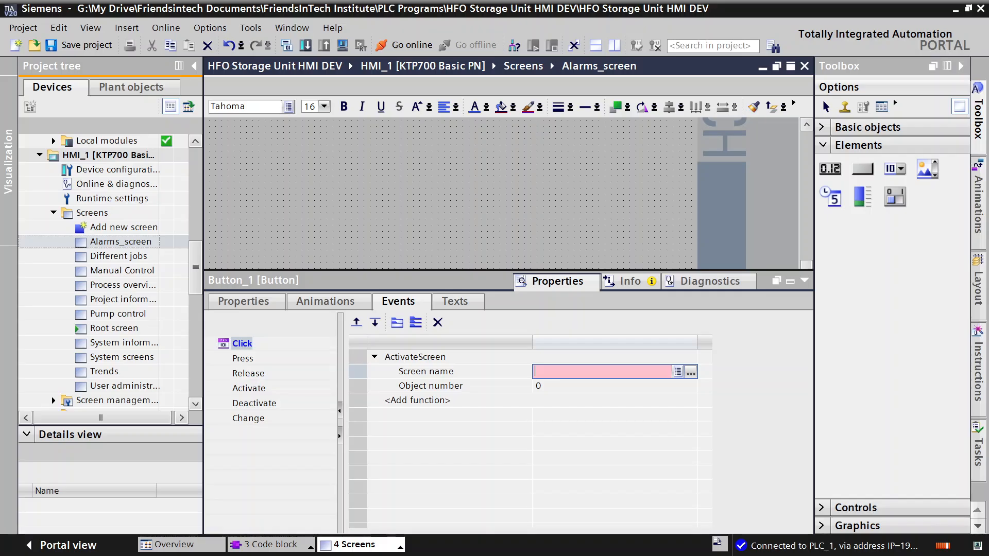
left_click(691, 373)
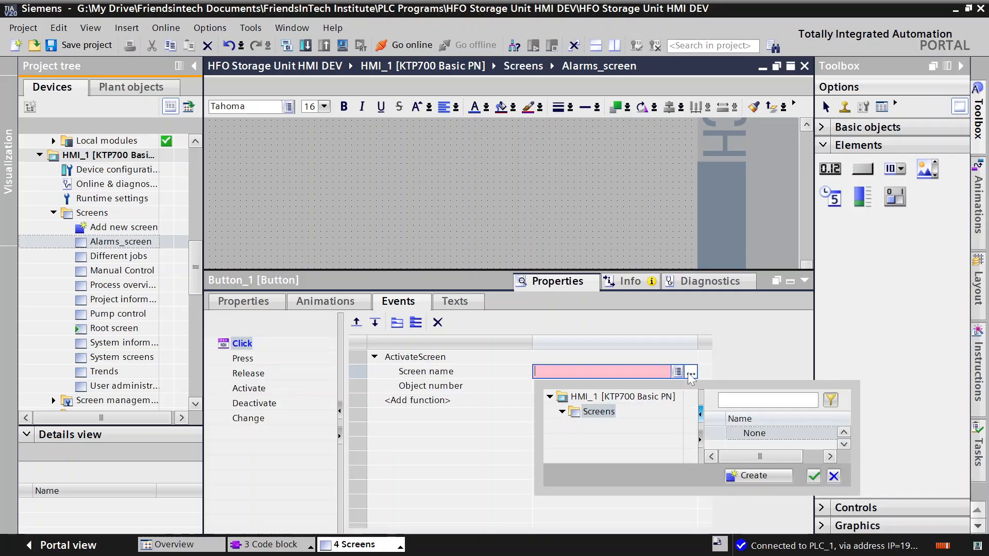
left_click(844, 444)
left_click(843, 444)
left_click(843, 444)
left_click(795, 446)
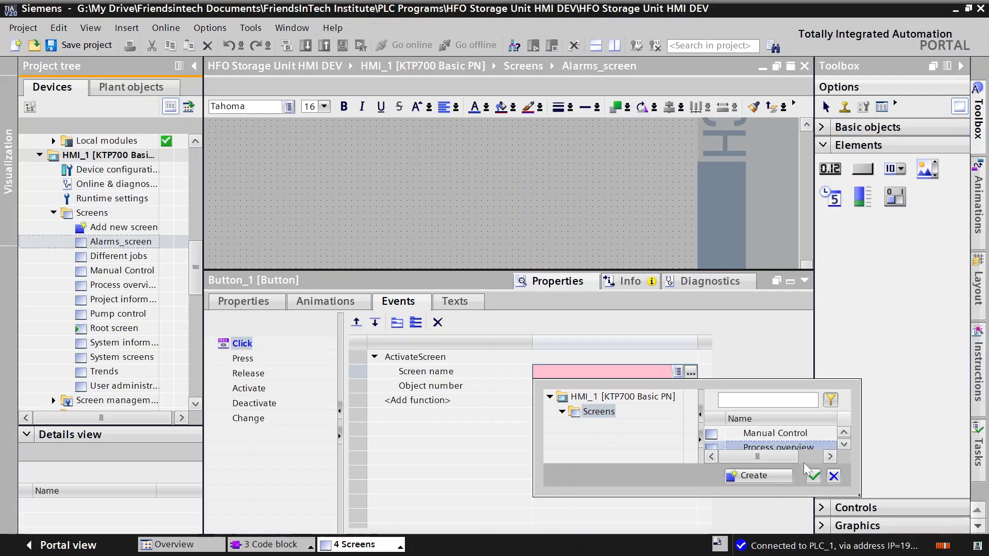
left_click(814, 475)
Add the ActivateScreen function to the Exit button's Press event as well.
left_click(248, 348)
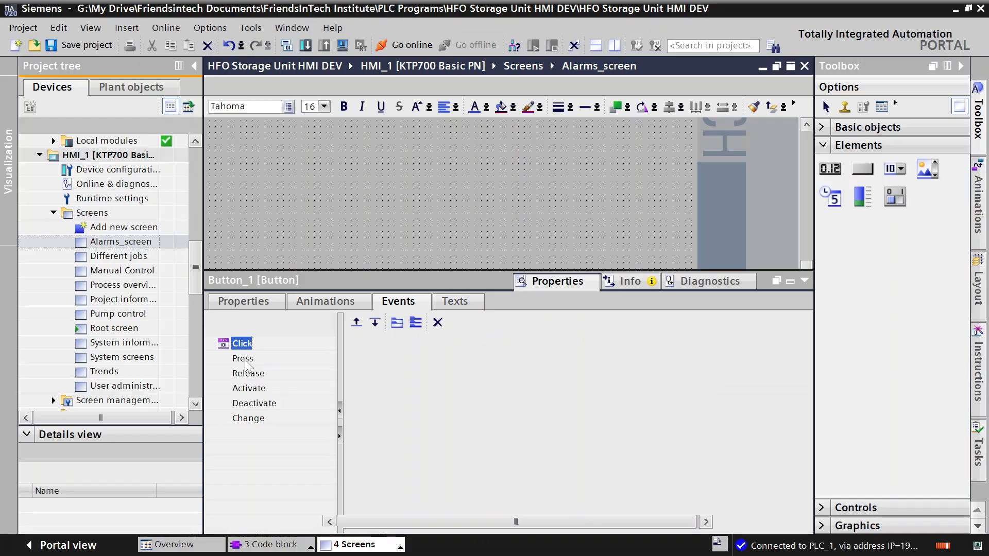
left_click(247, 367)
left_click(245, 360)
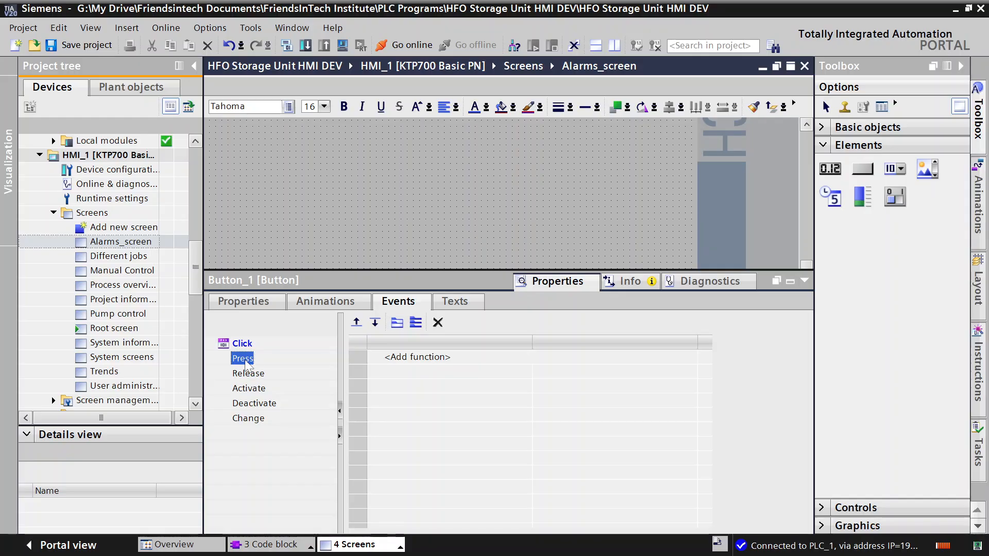
left_click(413, 359)
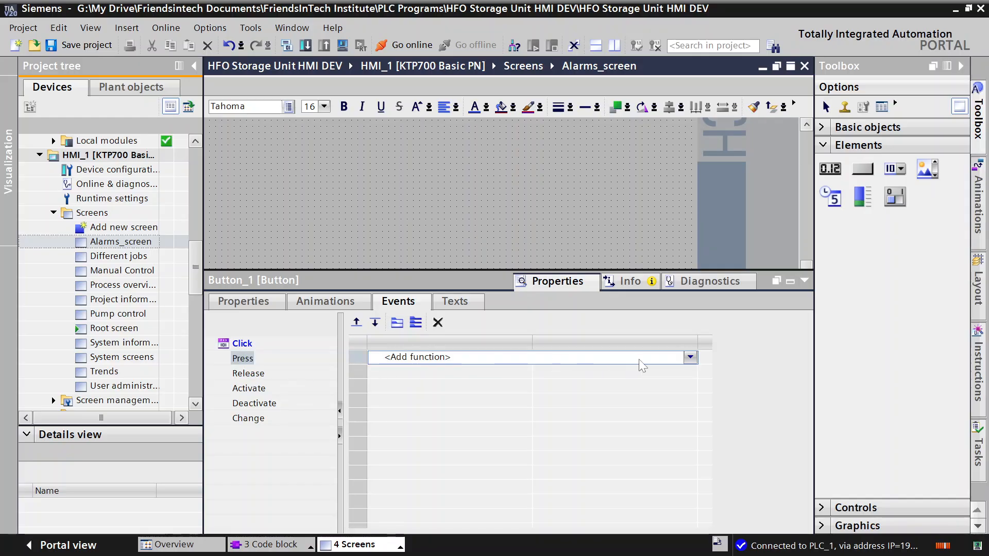
left_click(691, 358)
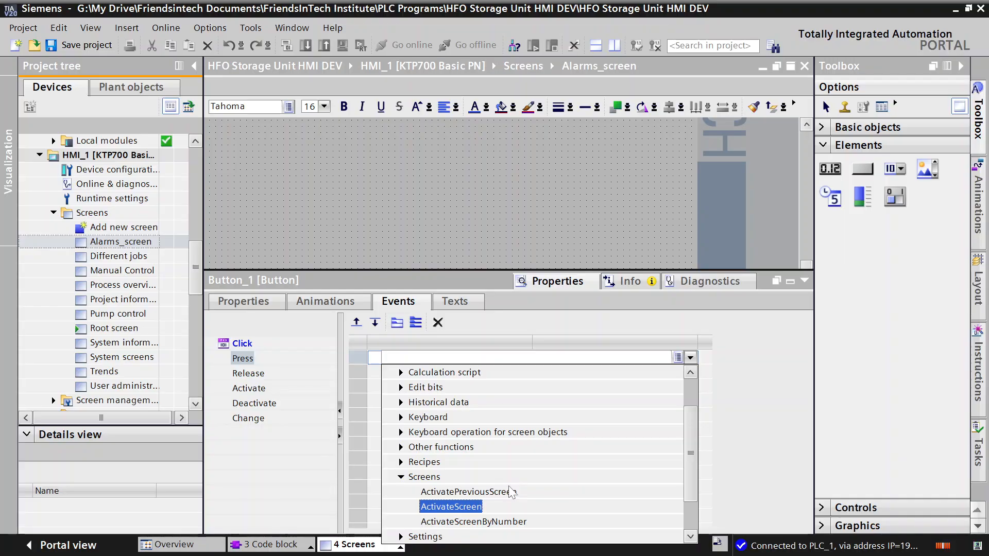
left_click(450, 502)
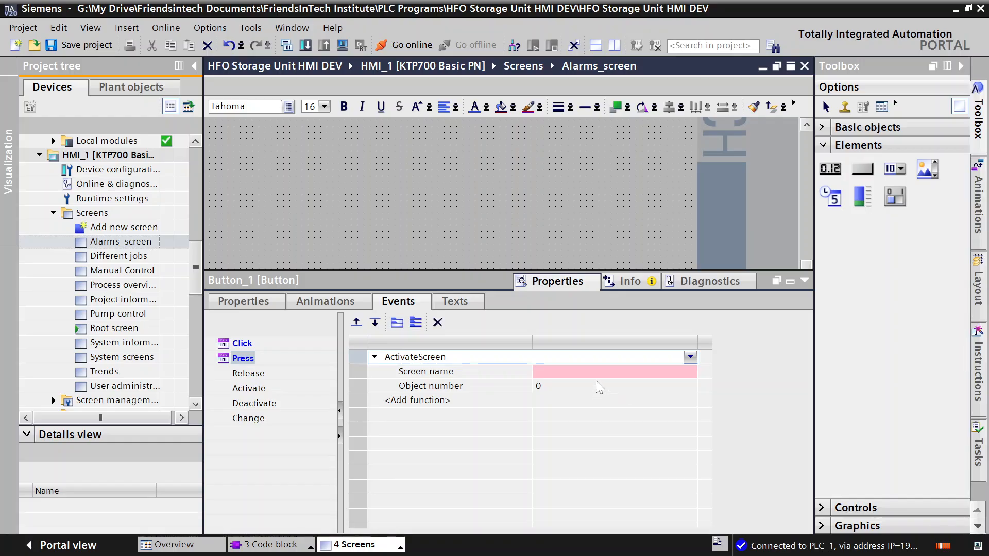
Choose Process overview as the target screen of the Press event's ActivateScreen function.
left_click(594, 375)
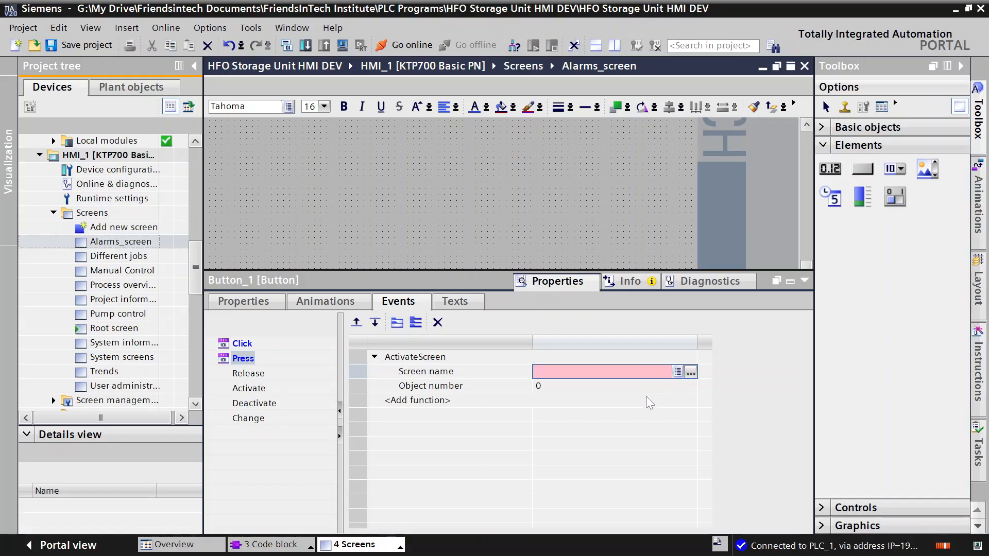
left_click(677, 372)
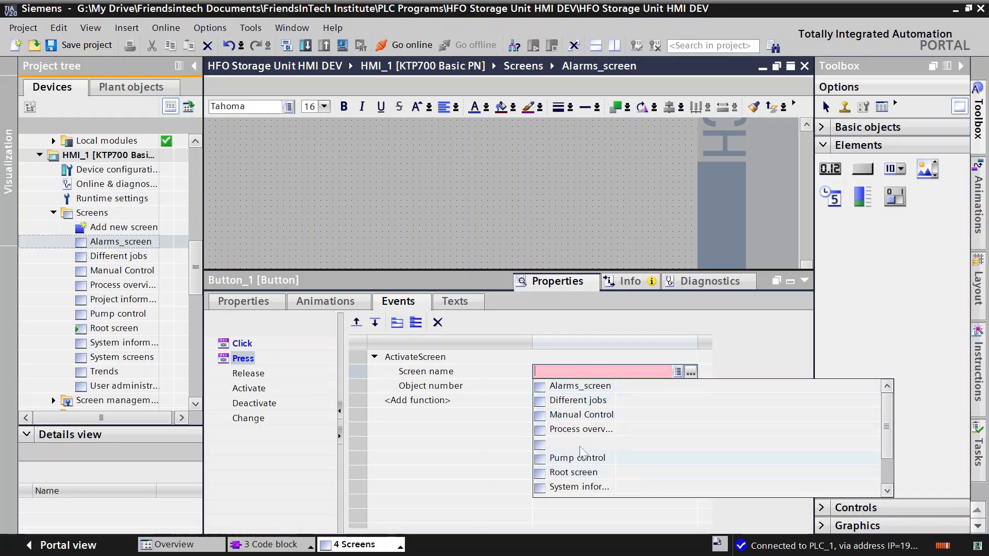
left_click(580, 430)
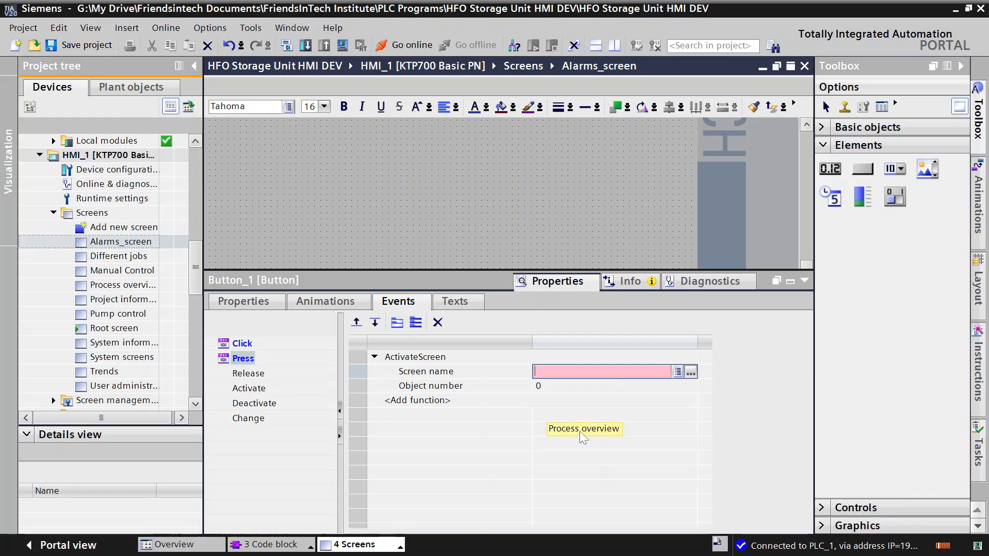
left_click(385, 211)
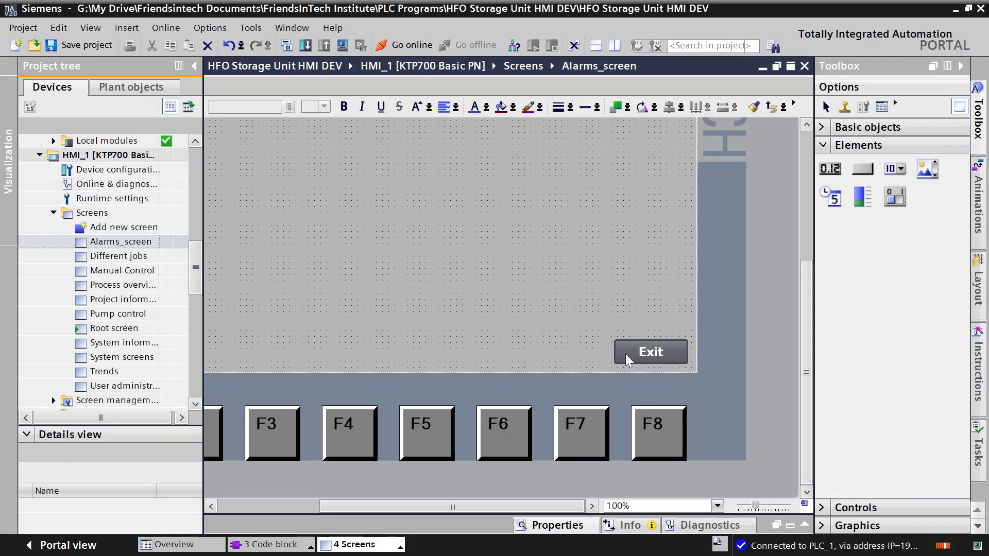
Set the Exit button's background fill pattern to Solid and its background color to black on Alarms_screen.
left_click(625, 354)
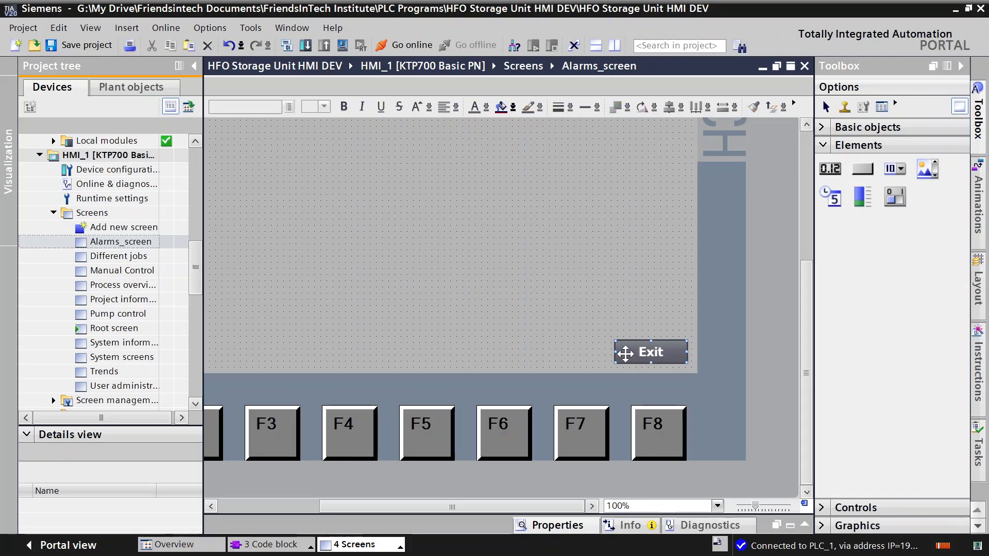
left_click(552, 526)
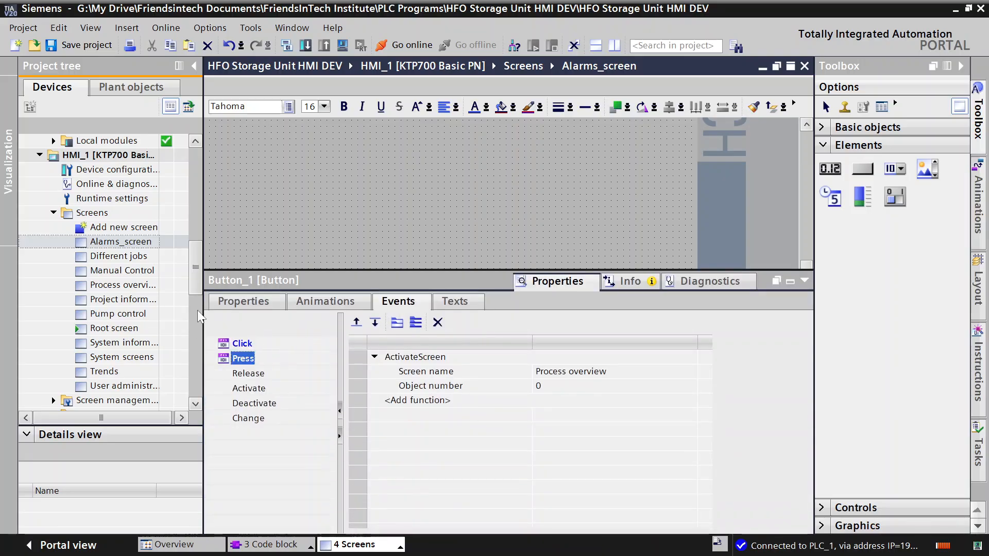
left_click(250, 305)
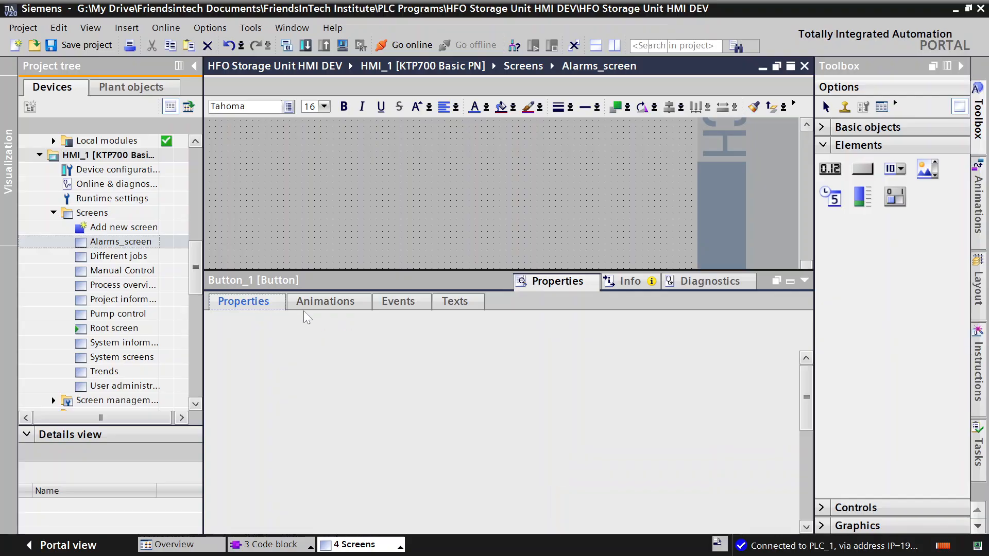
left_click(356, 342)
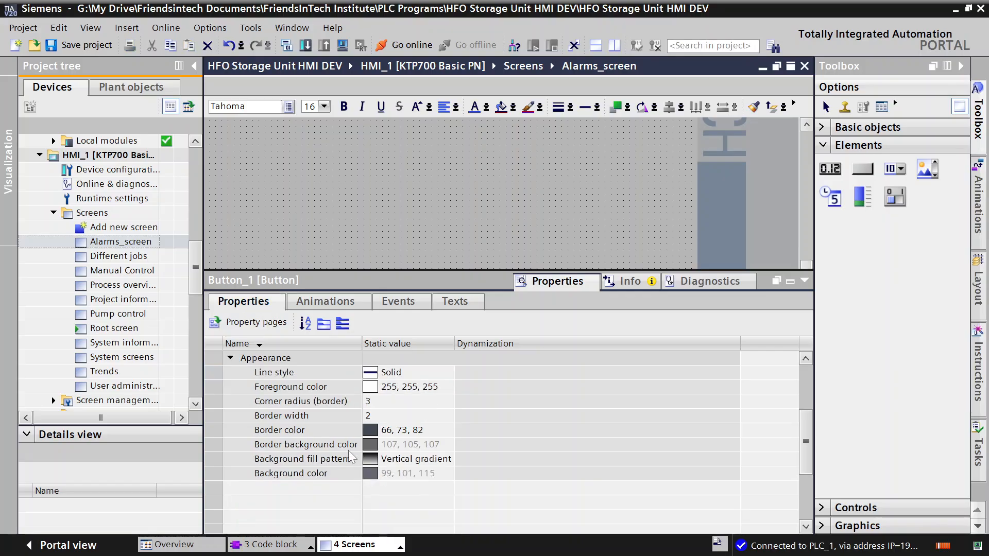
left_click(366, 460)
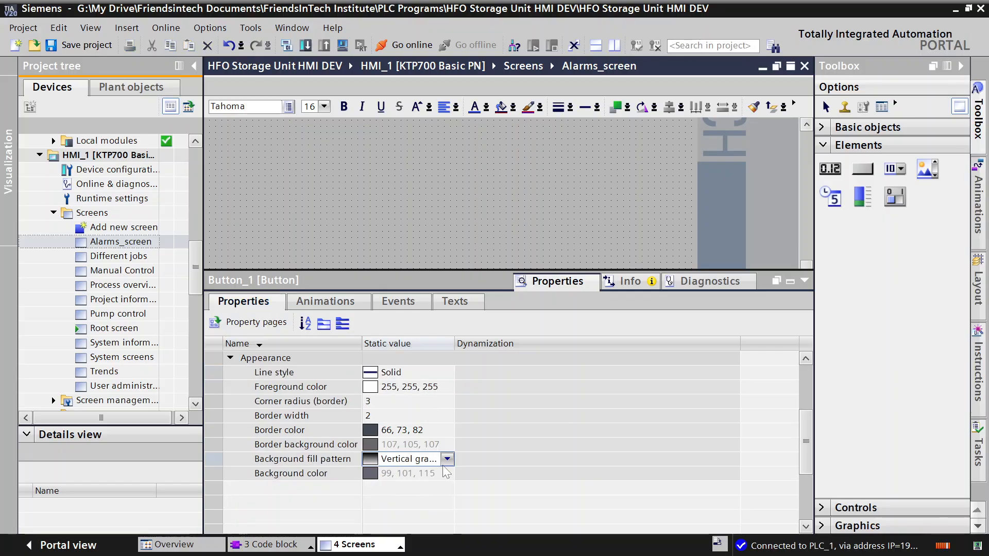
left_click(447, 459)
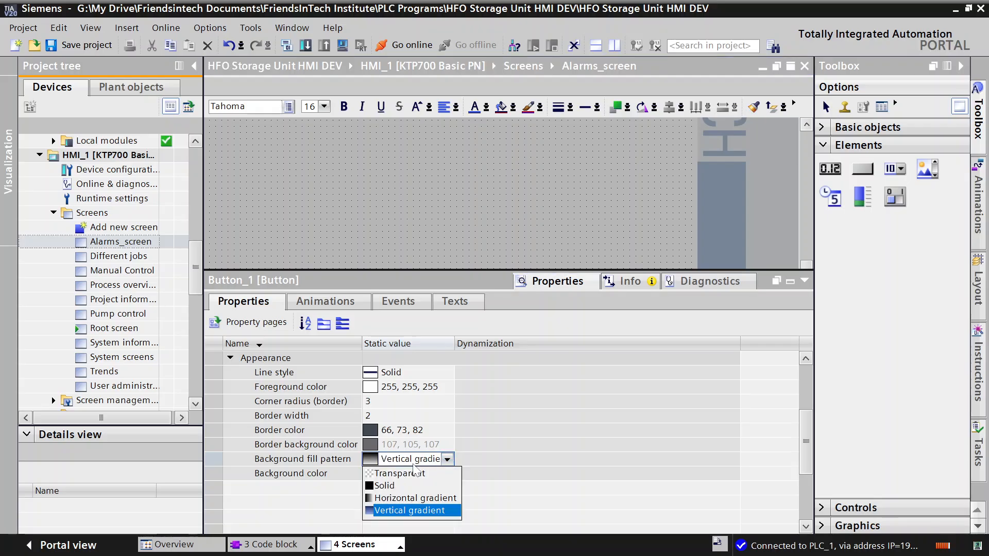
left_click(403, 487)
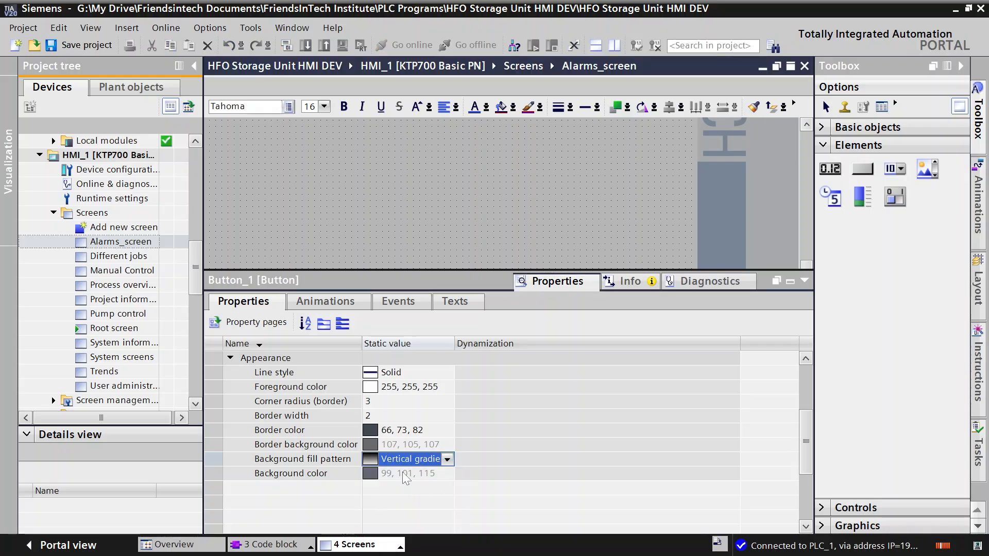
left_click(407, 475)
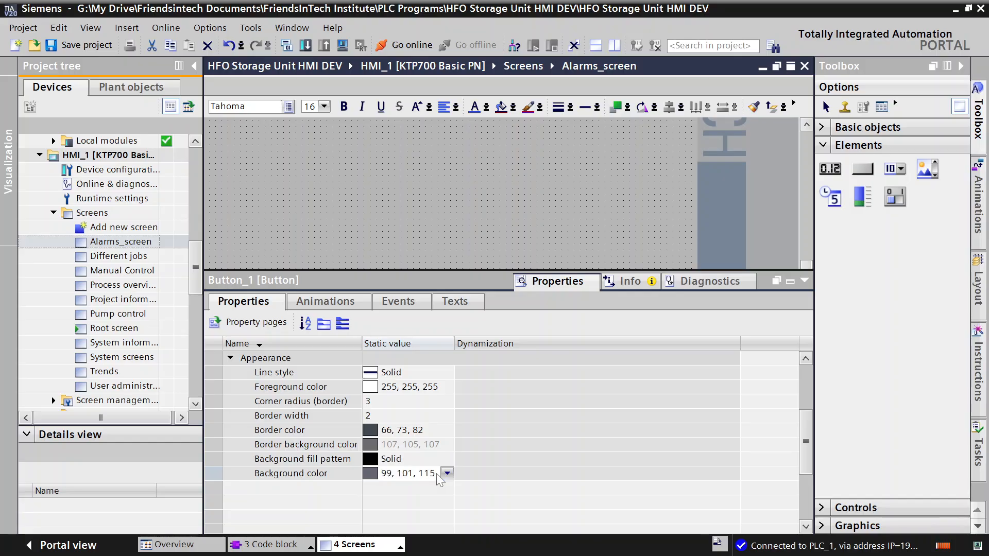
left_click(446, 474)
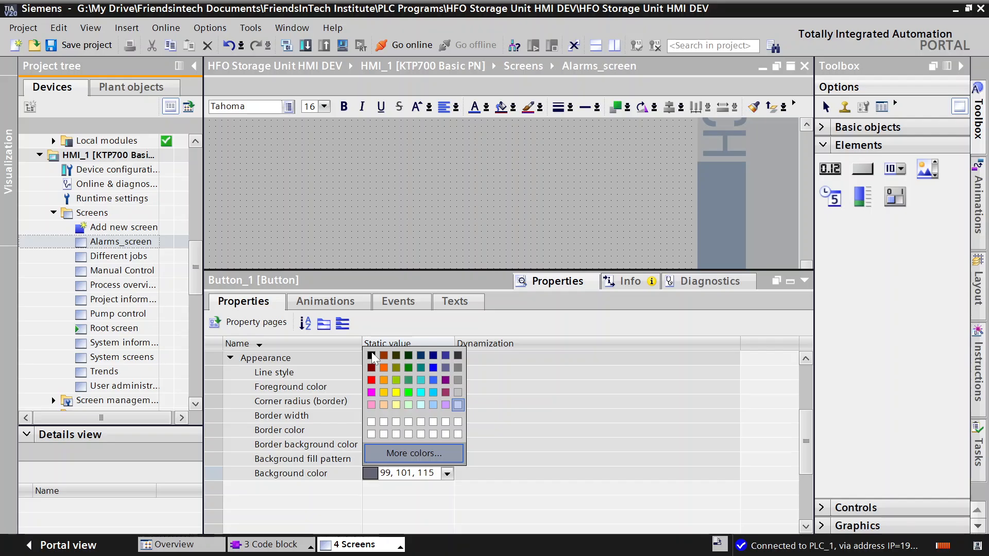
left_click(371, 355)
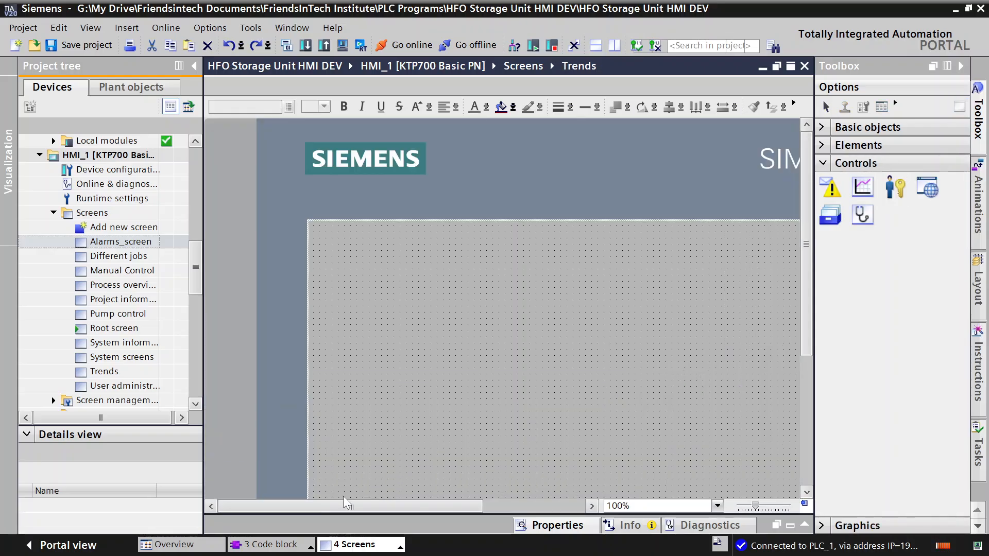
Place a button in the lower-right corner of the Trends screen, just above F8, and label it Exit.
left_click_drag(339, 505, 413, 509)
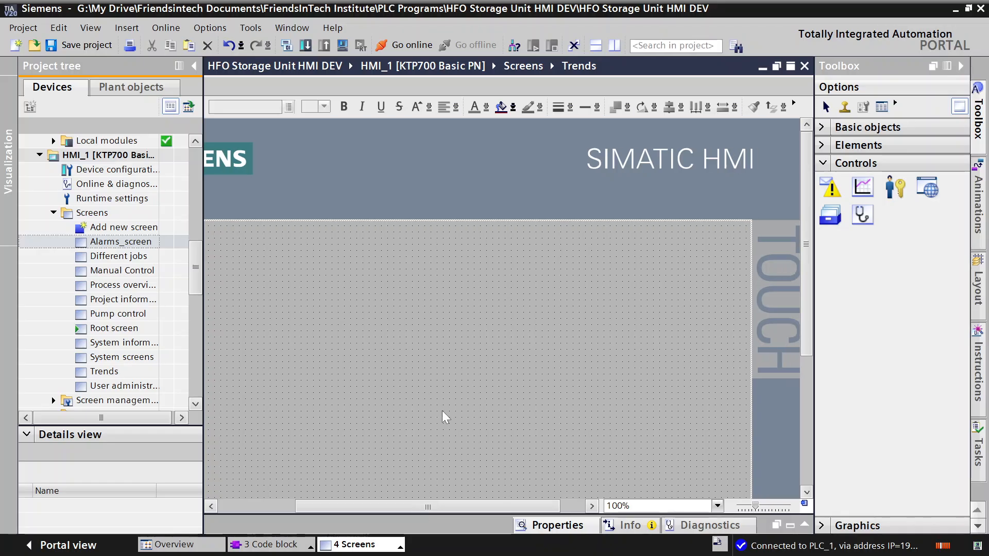
scroll(442, 409, "down", 5)
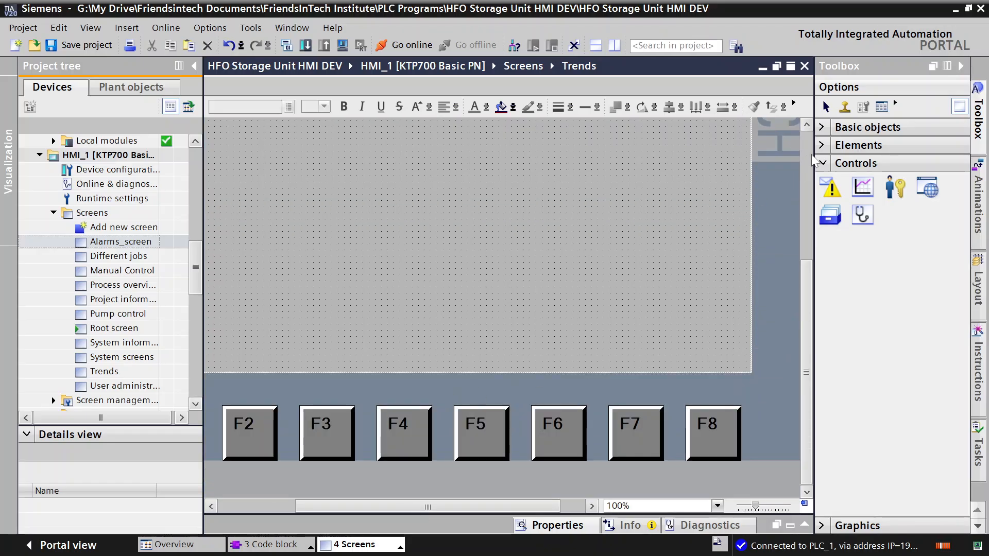
left_click(826, 146)
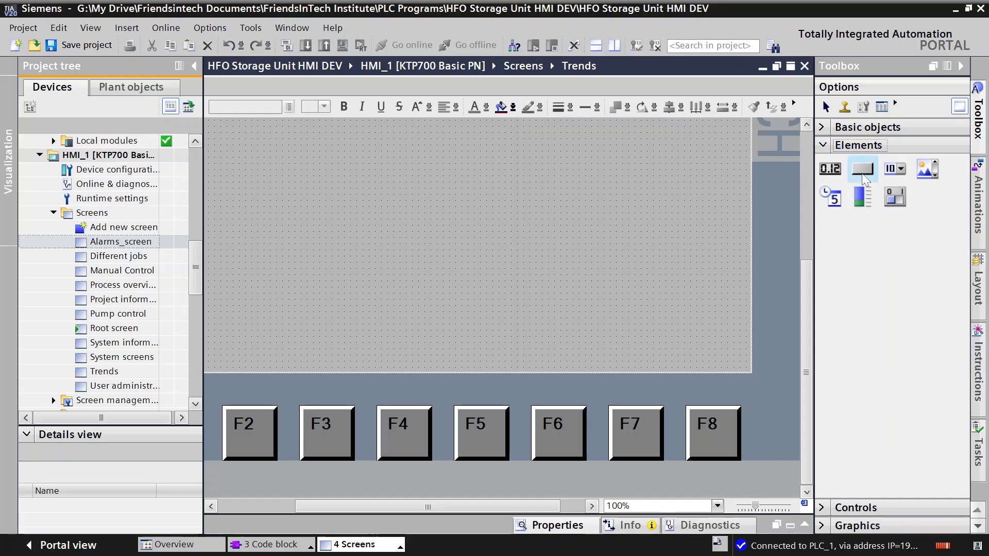
left_click_drag(713, 374, 715, 370)
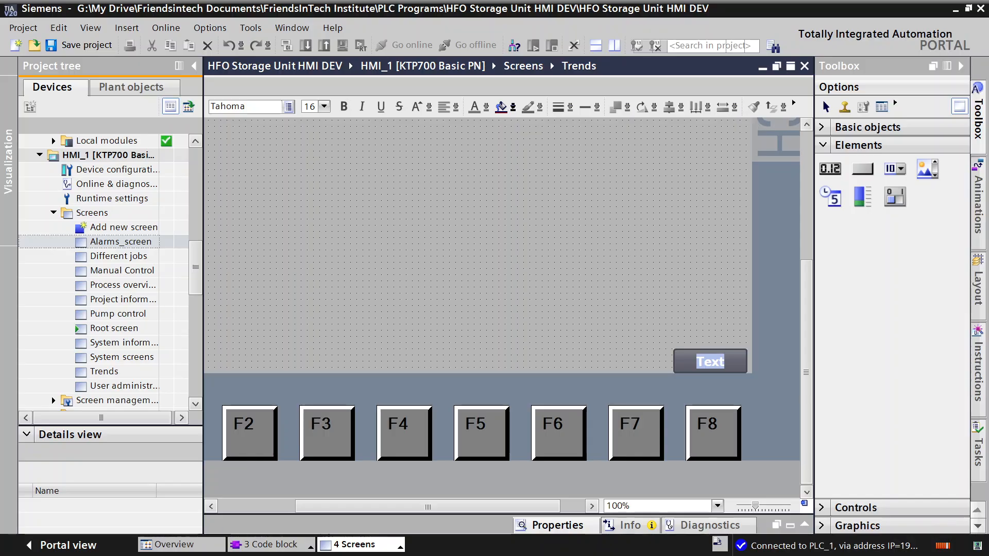
key("Escape")
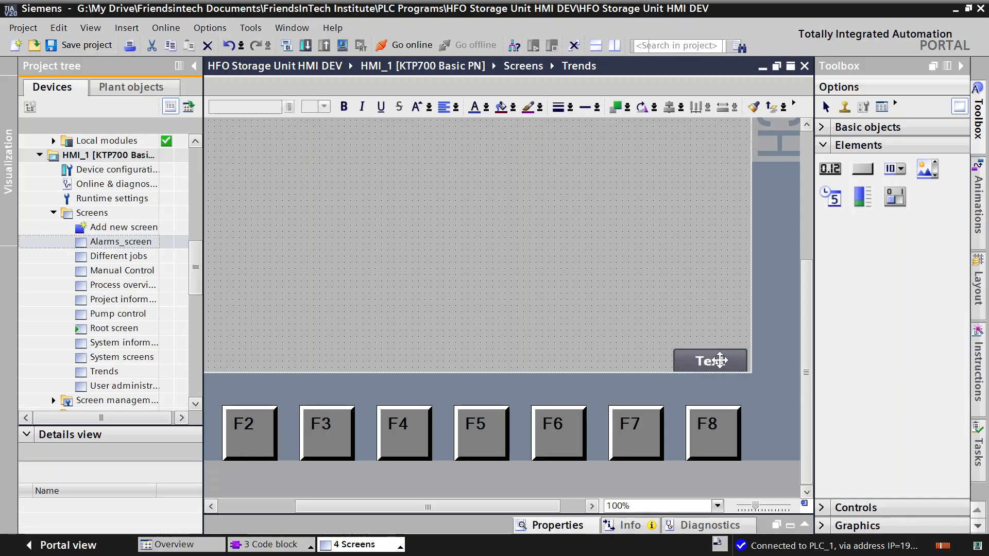
left_click(719, 361)
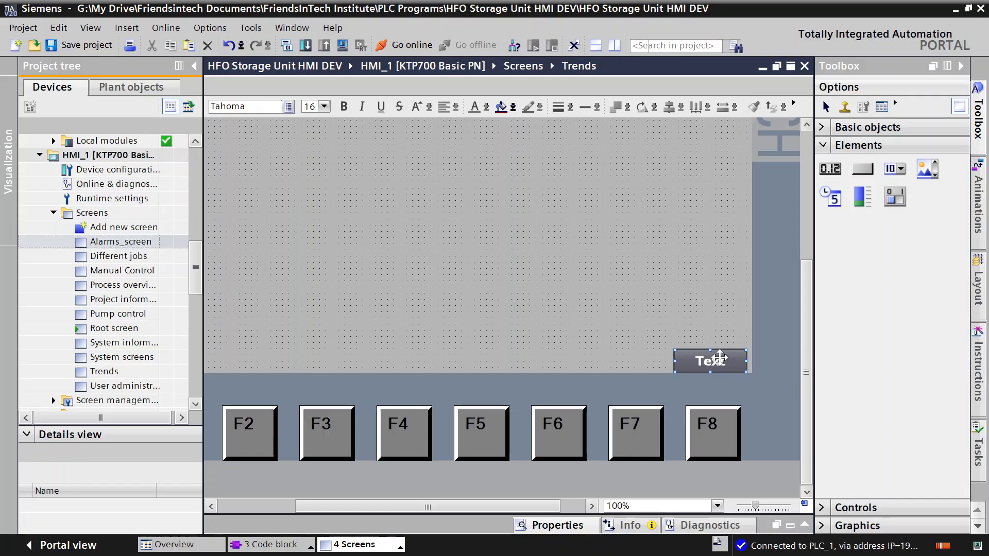
double_click(719, 361)
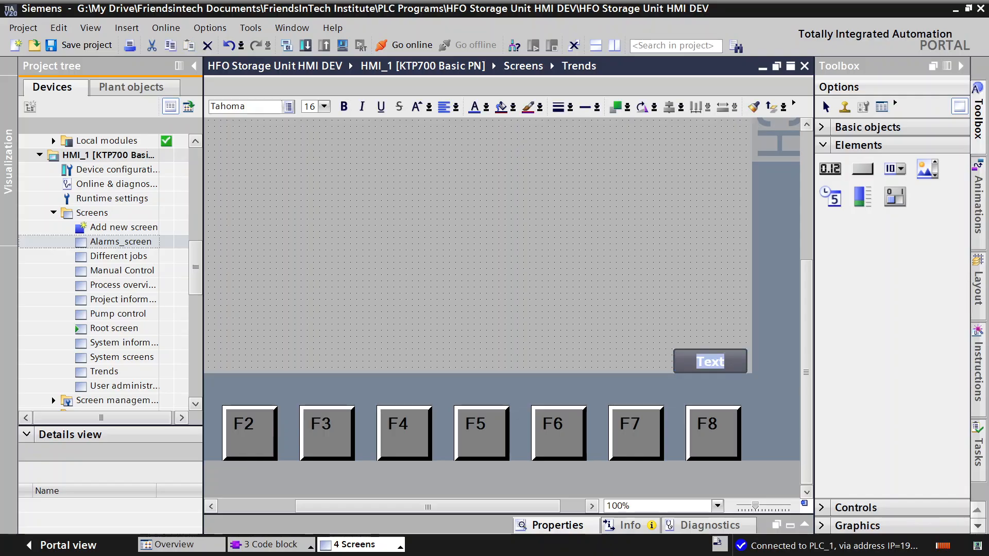
type("Exit")
left_click(663, 336)
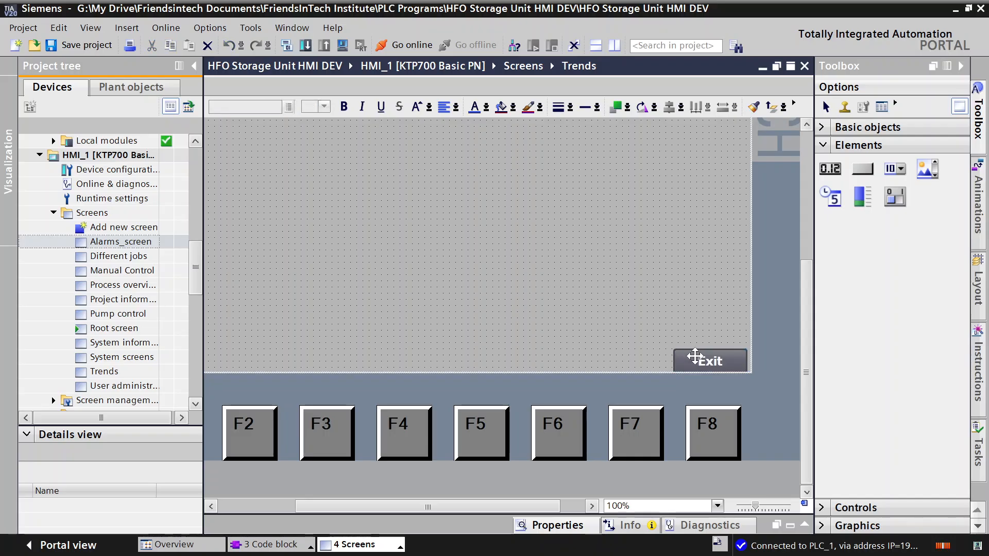
Set the Exit button's background fill pattern to Solid and its background color to black on the Trends screen.
left_click(694, 357)
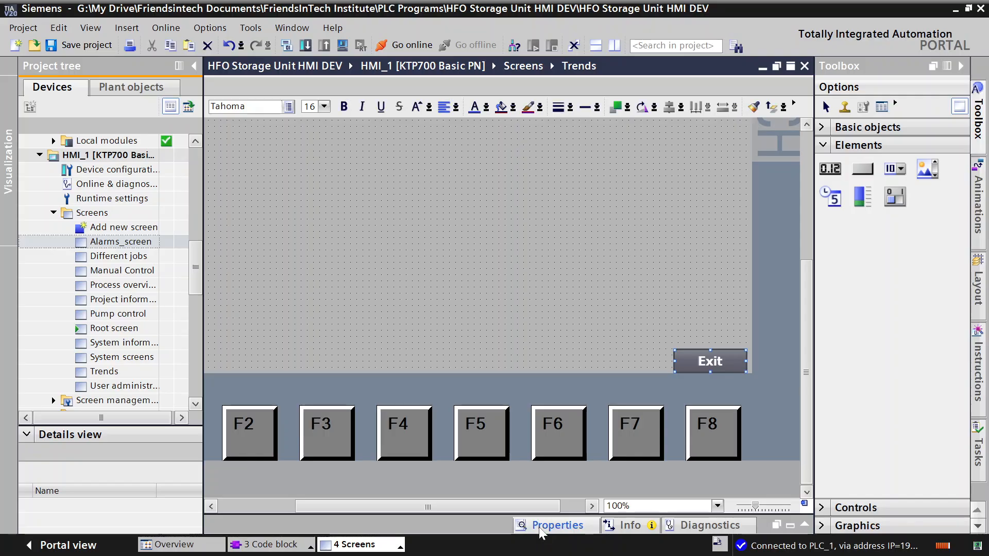
left_click(539, 528)
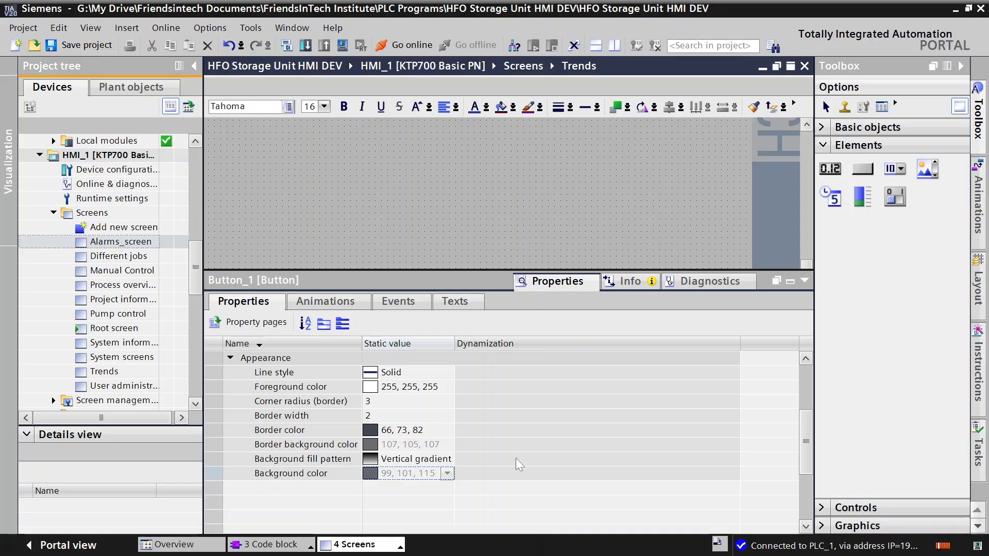
left_click(437, 462)
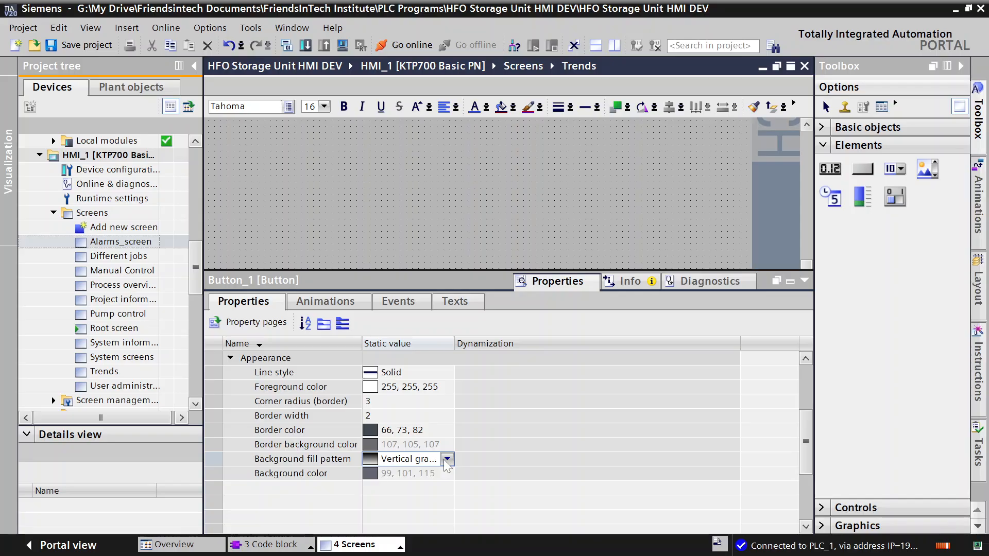
left_click(447, 459)
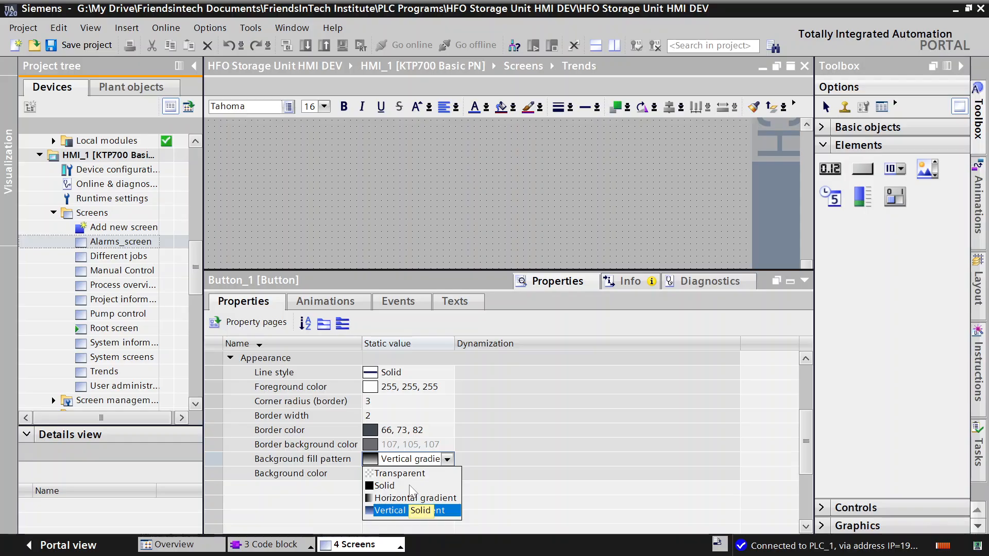
key("Escape")
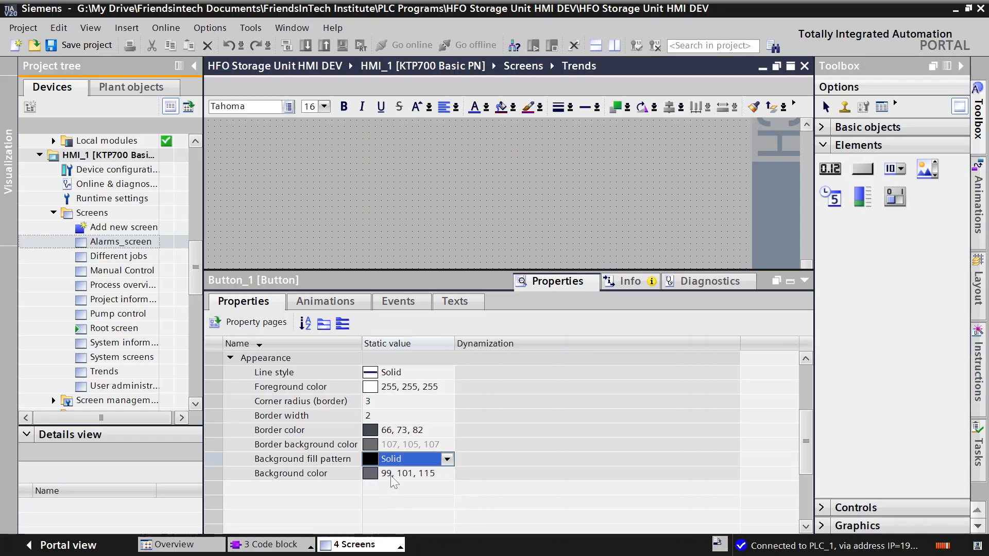
left_click(390, 476)
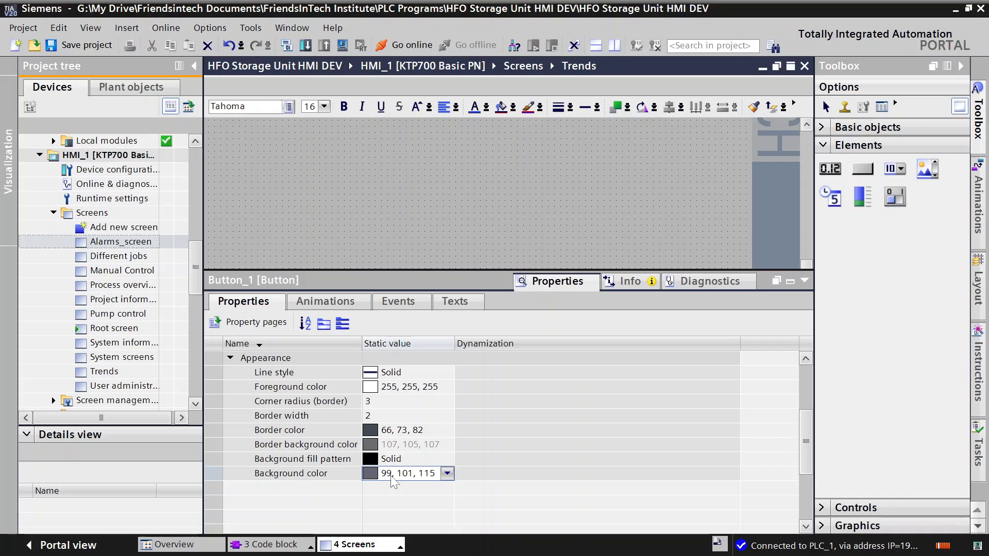
left_click(393, 476)
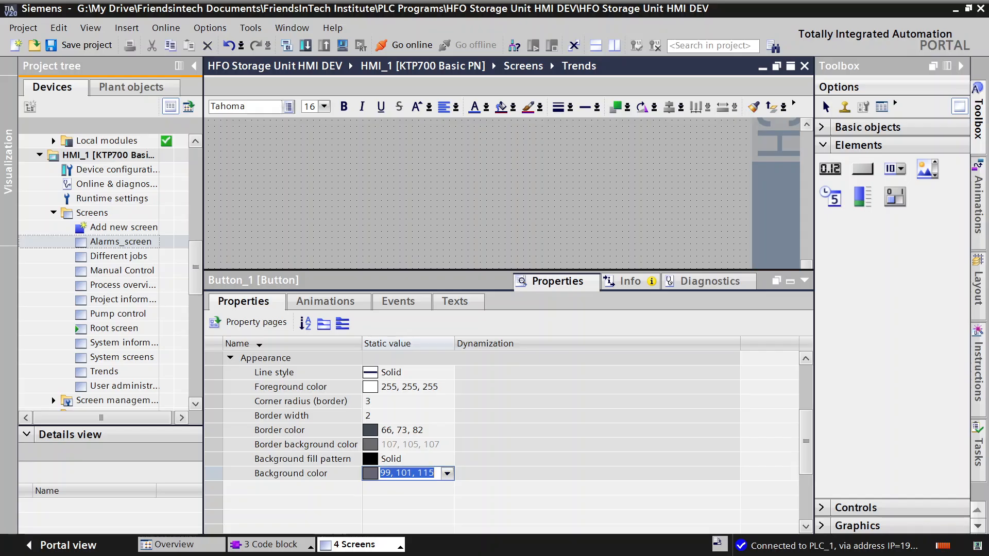
left_click(447, 473)
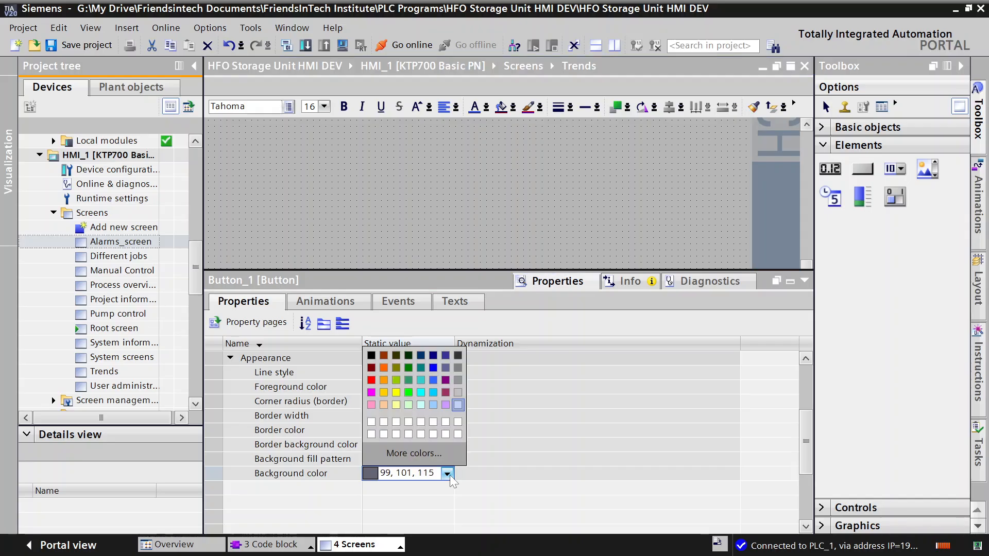
left_click(375, 358)
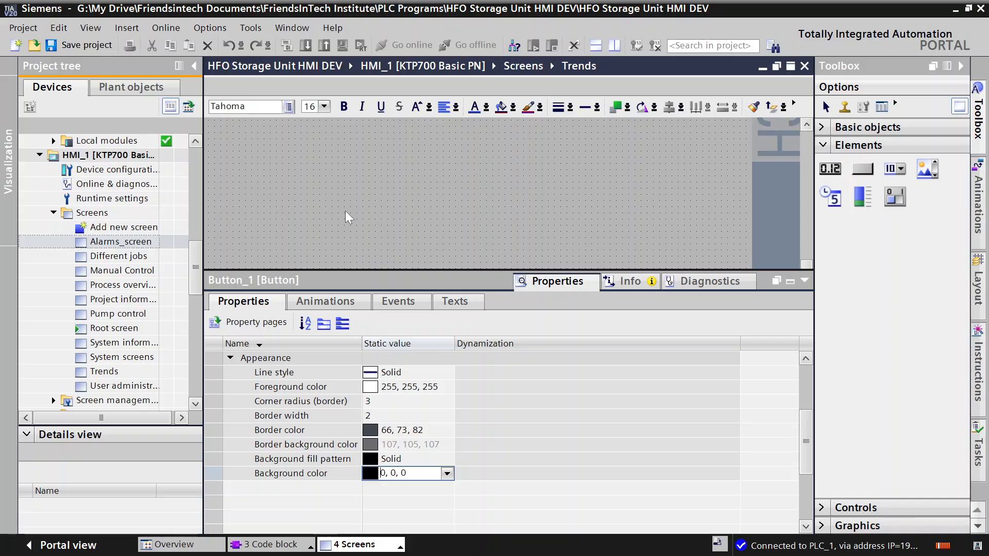
left_click(803, 281)
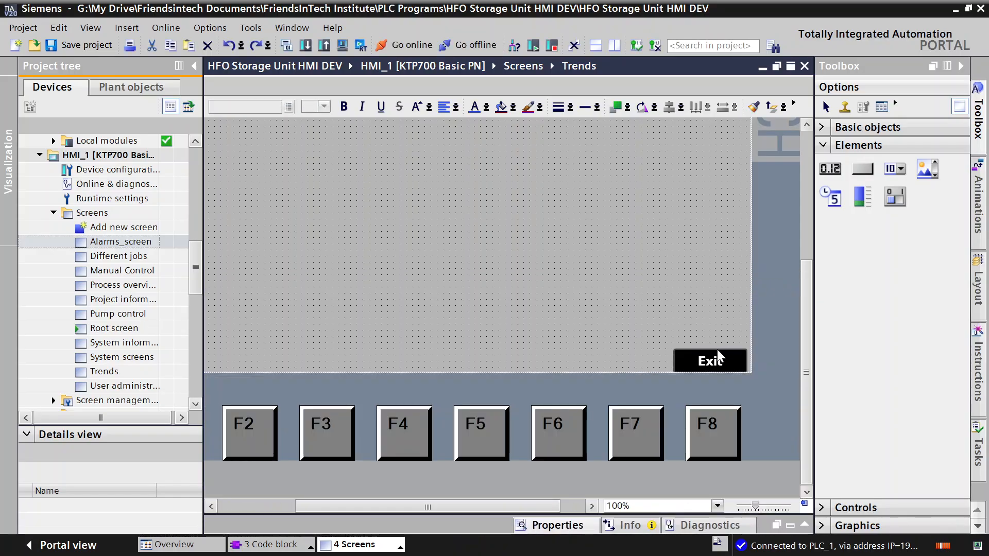
Nudge the Exit button slightly up and right so it sits against the right edge of the Trends screen.
left_click(728, 357)
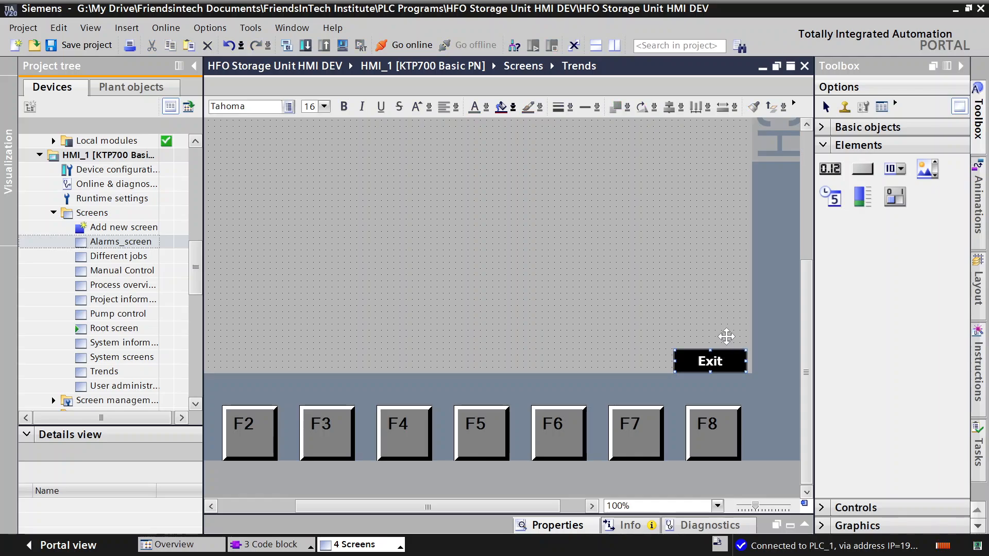
left_click_drag(729, 355, 731, 351)
left_click(694, 317)
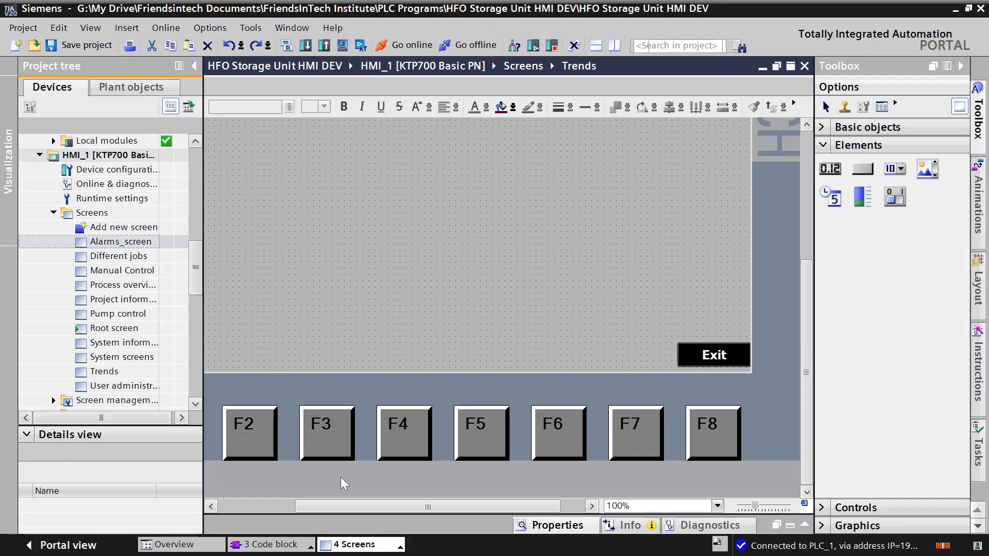
Open the Process overview screen and collapse the project tree to review its full layout and three navigation buttons.
mouse_move(595, 552)
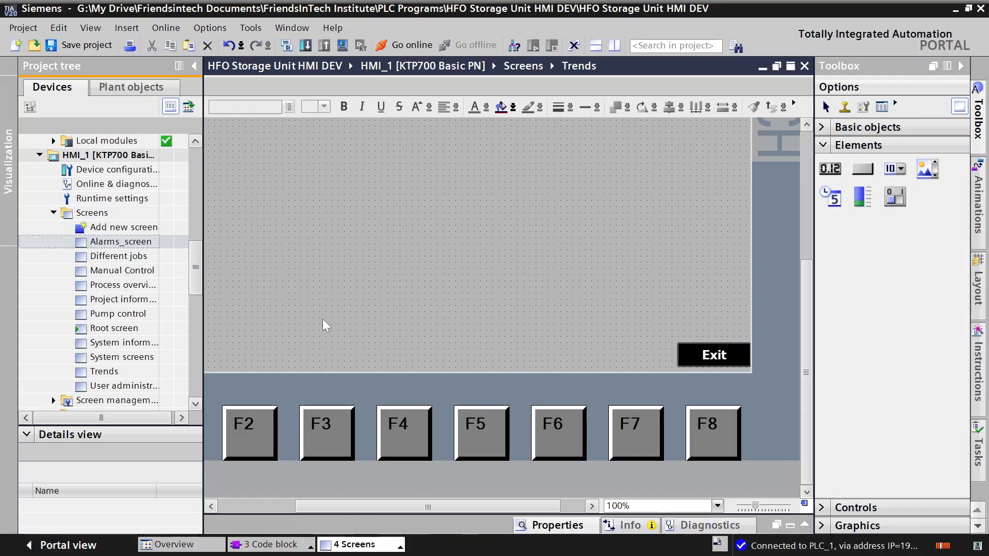
left_click_drag(319, 507, 259, 499)
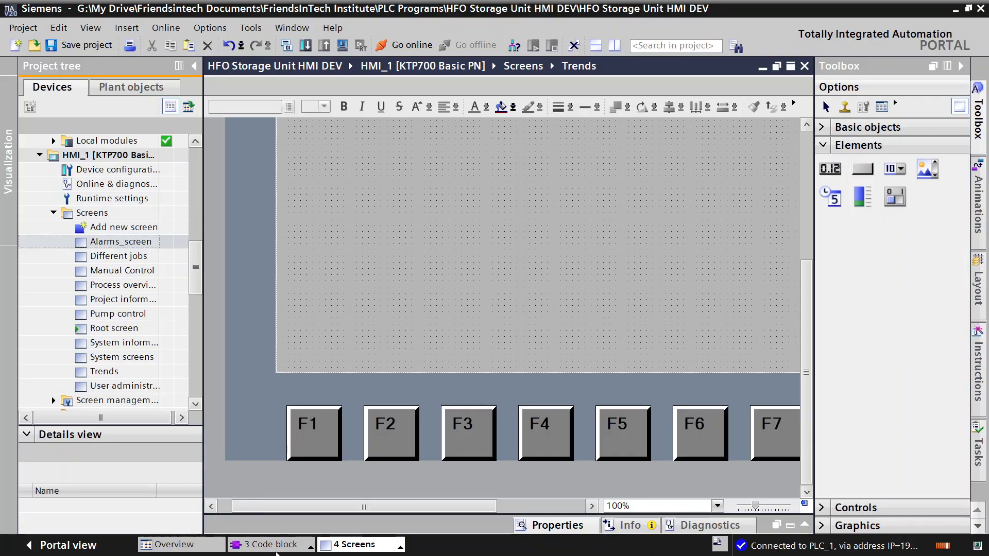
left_click(399, 546)
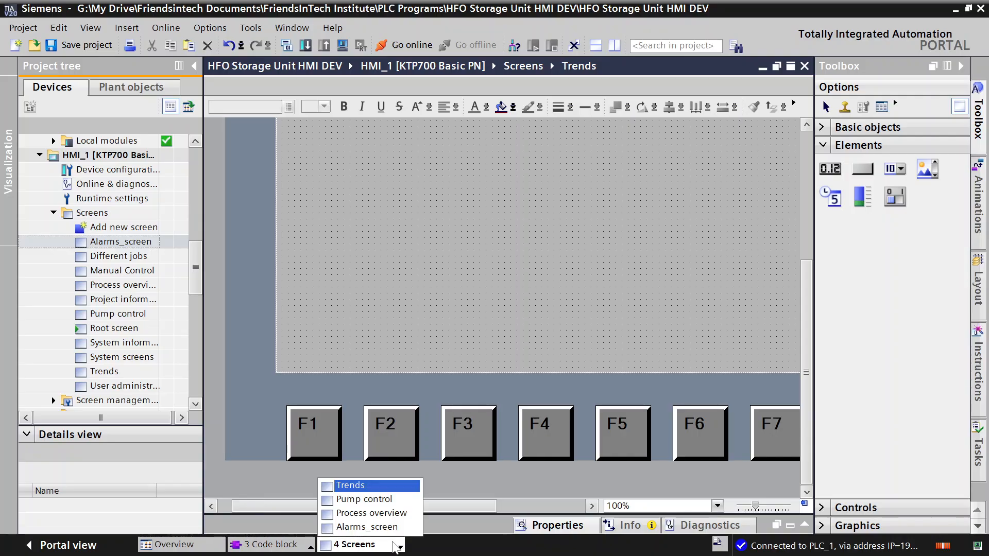
left_click(358, 514)
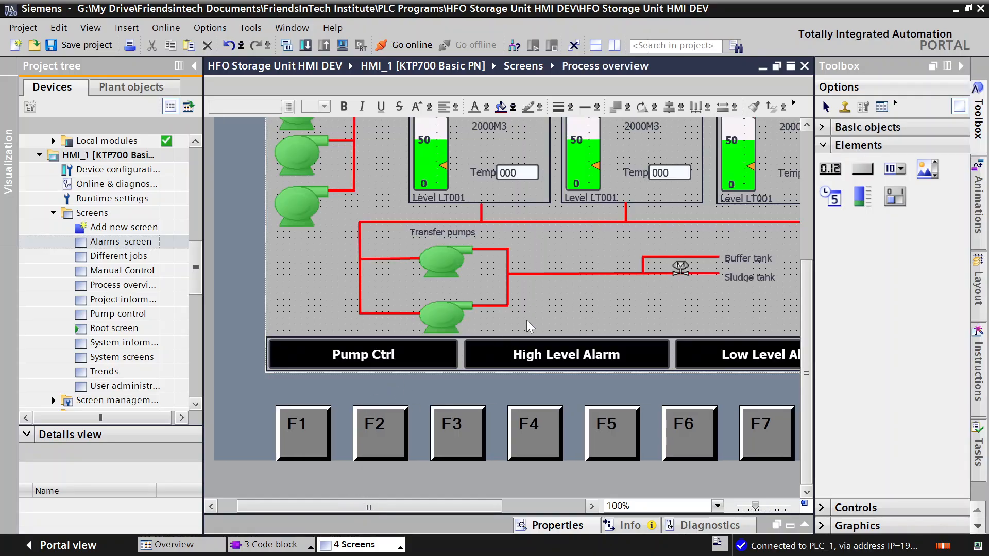
left_click_drag(381, 507, 414, 509)
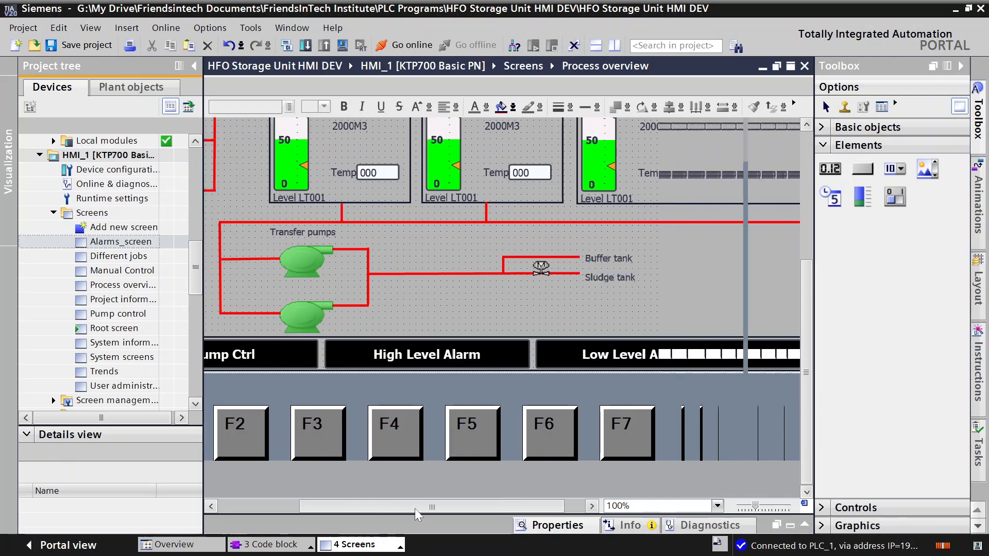
scroll(422, 357, "up", 5)
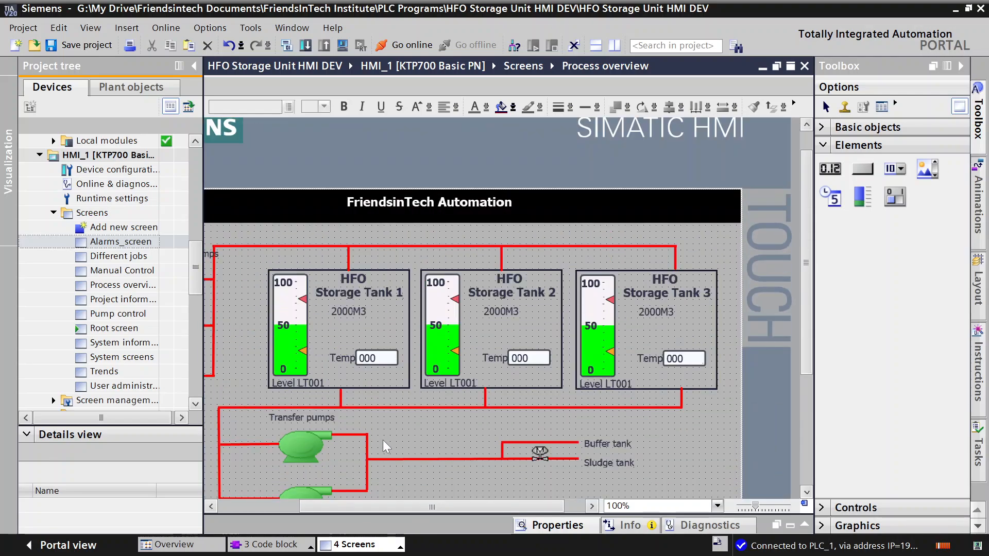
left_click_drag(387, 506, 360, 511)
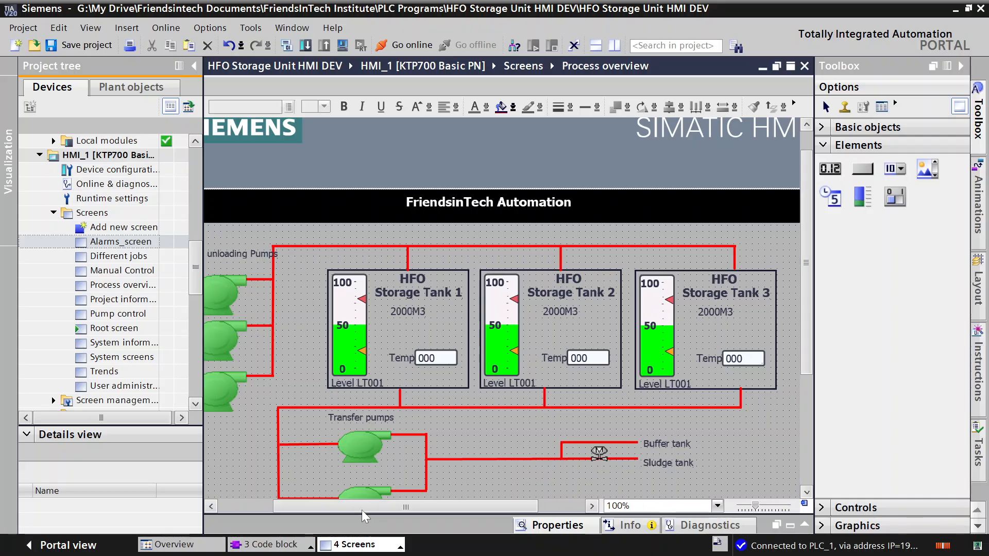
scroll(407, 440, "down", 2)
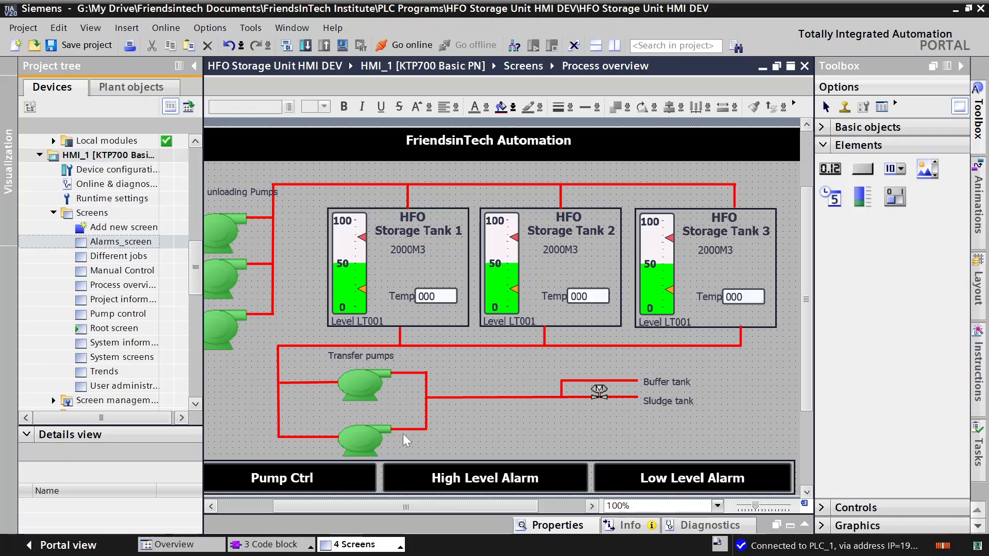
left_click(193, 66)
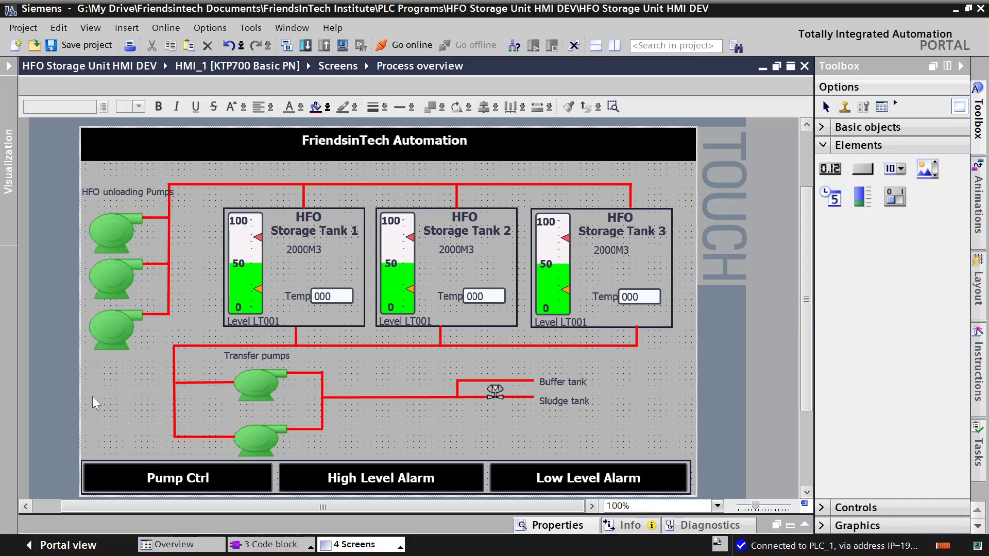
Start the simulation of HMI_1 and bring the RT Simulator window to the front, placed over the screen editor.
left_click(343, 47)
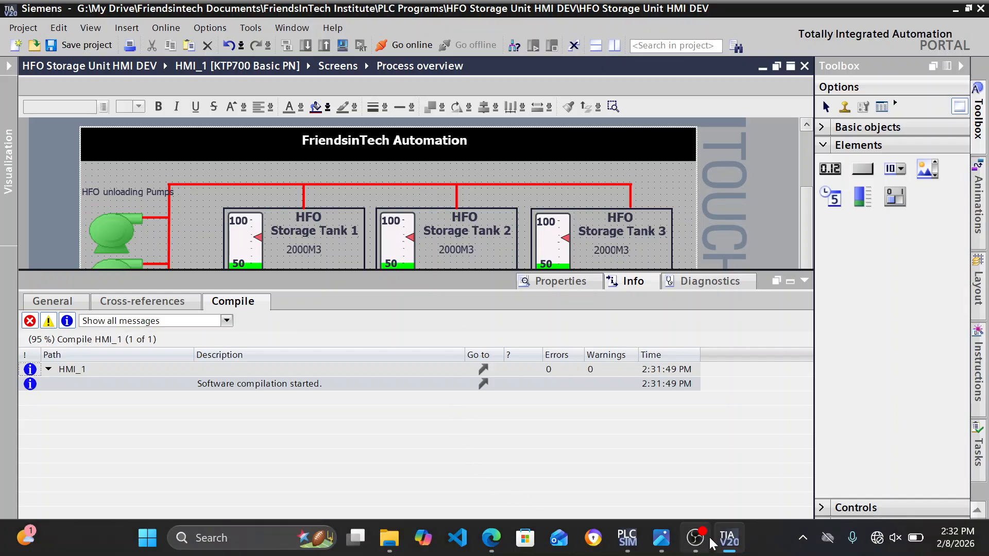
mouse_move(698, 545)
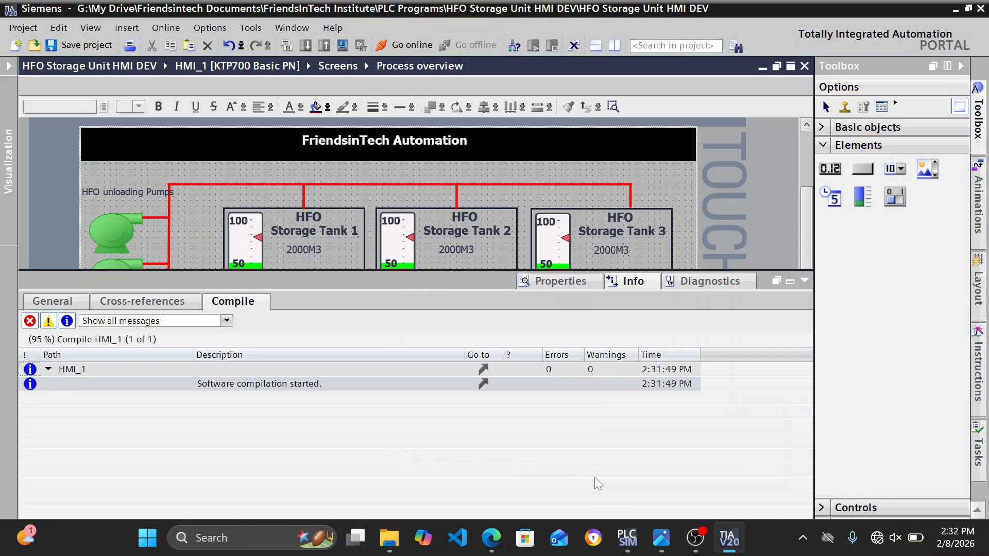
left_click(709, 537)
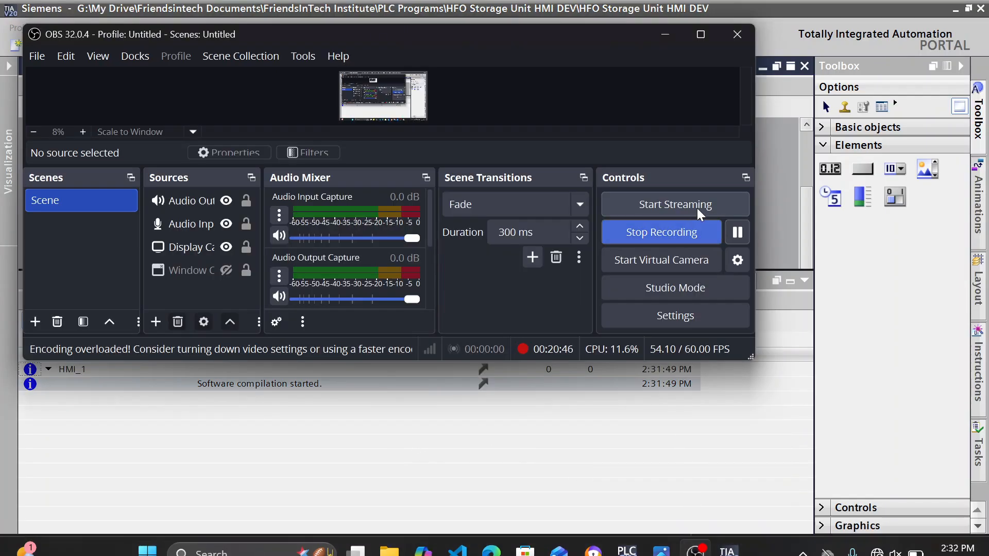
left_click(773, 239)
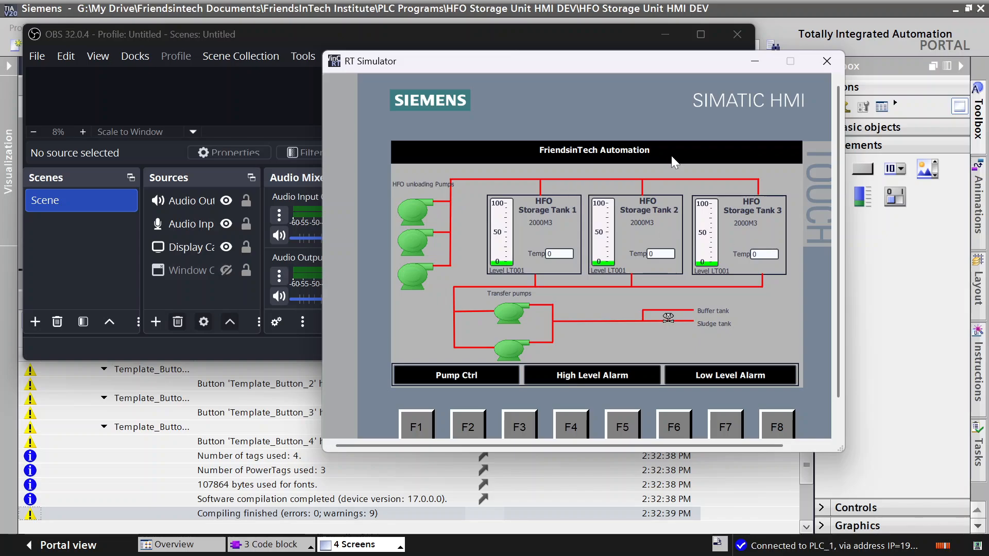
left_click(206, 457)
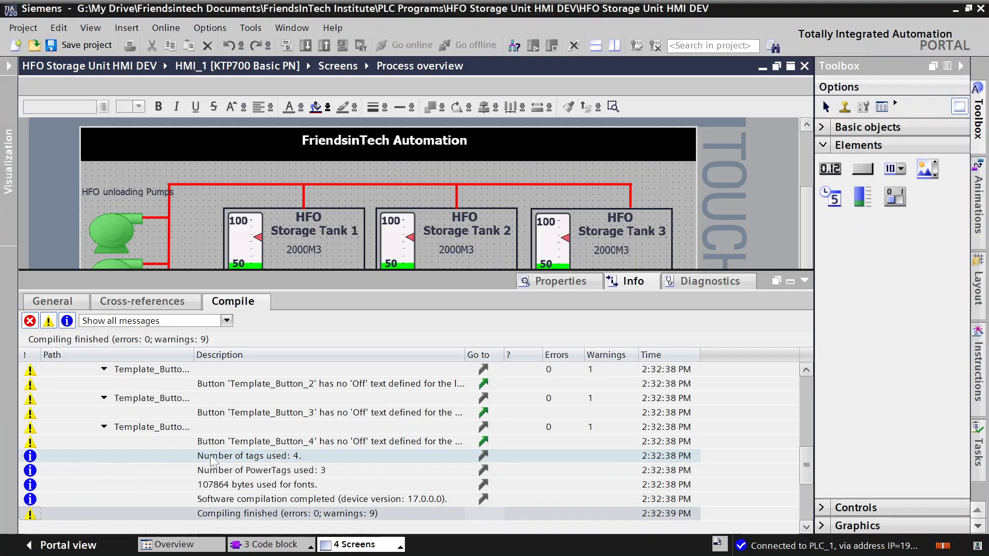
left_click(729, 538)
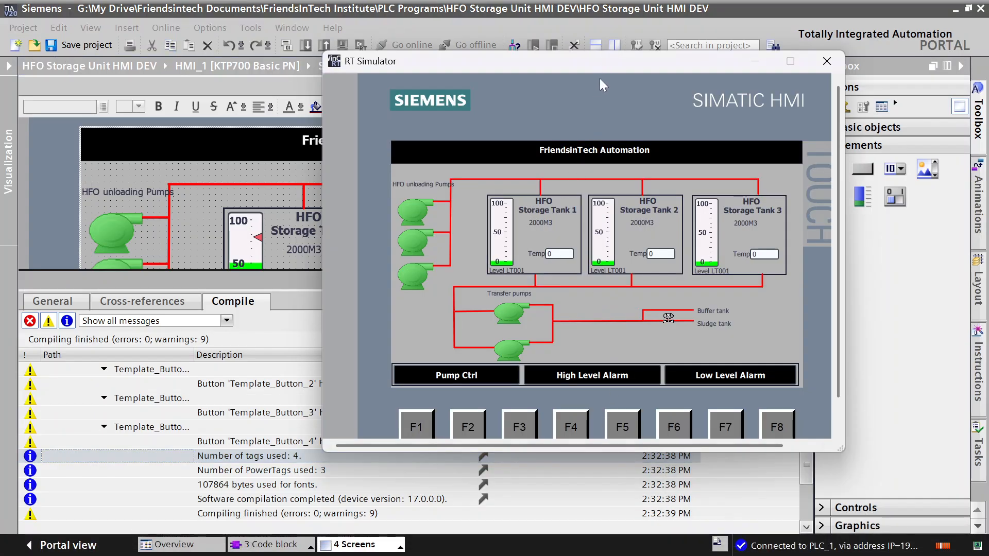
left_click_drag(560, 71, 363, 116)
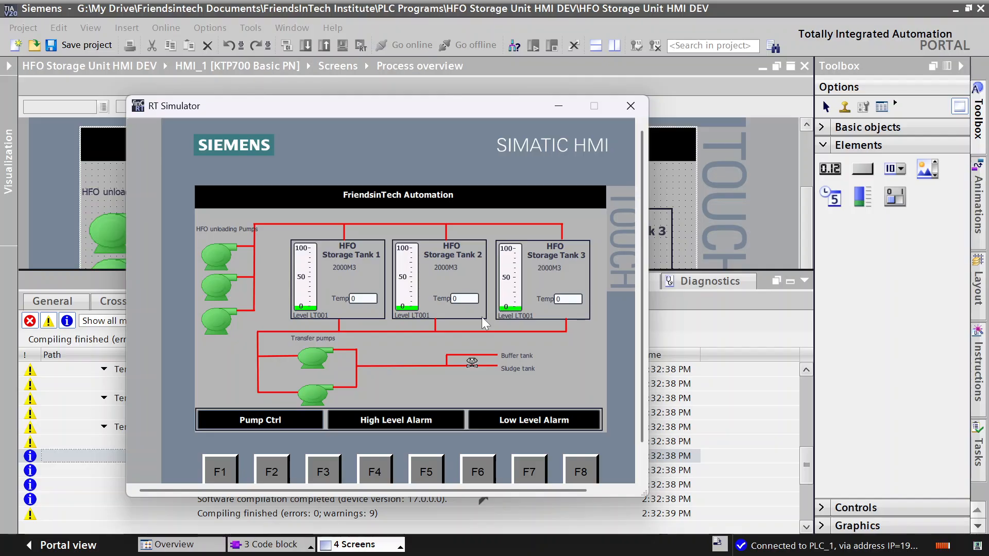
Test the Pump Ctrl, High Level Alarm and Low Level Alarm navigation in the simulator, returning from each screen with Exit.
left_click(258, 423)
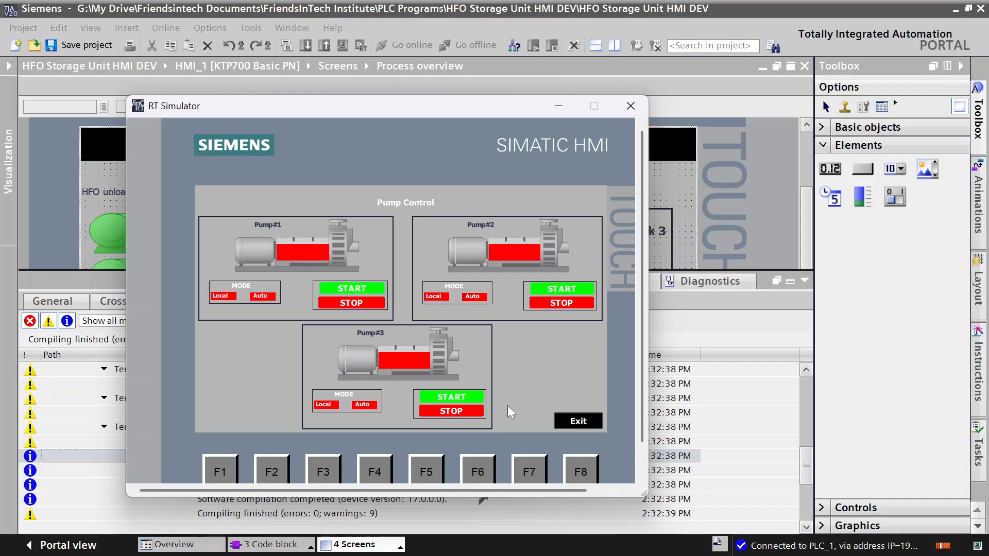
left_click(568, 422)
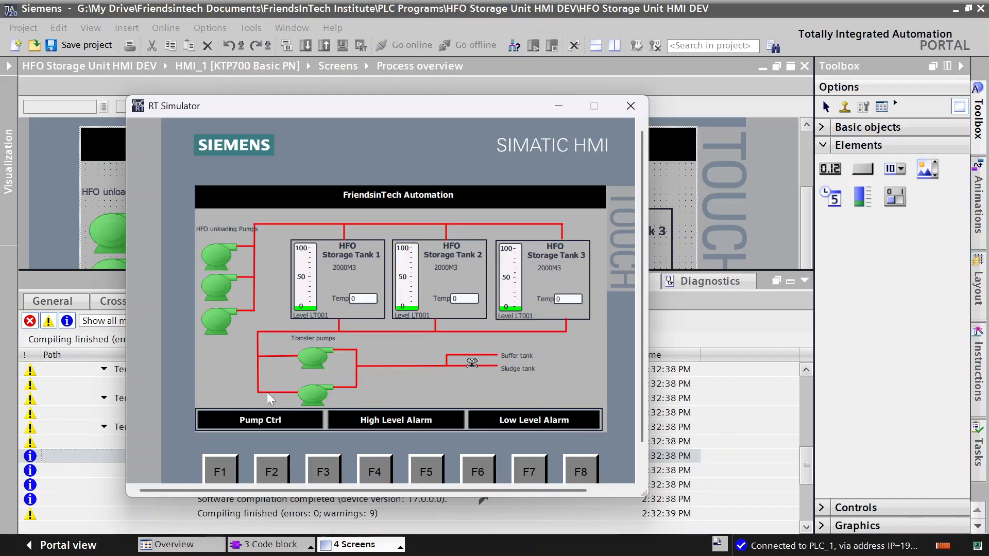
left_click(394, 423)
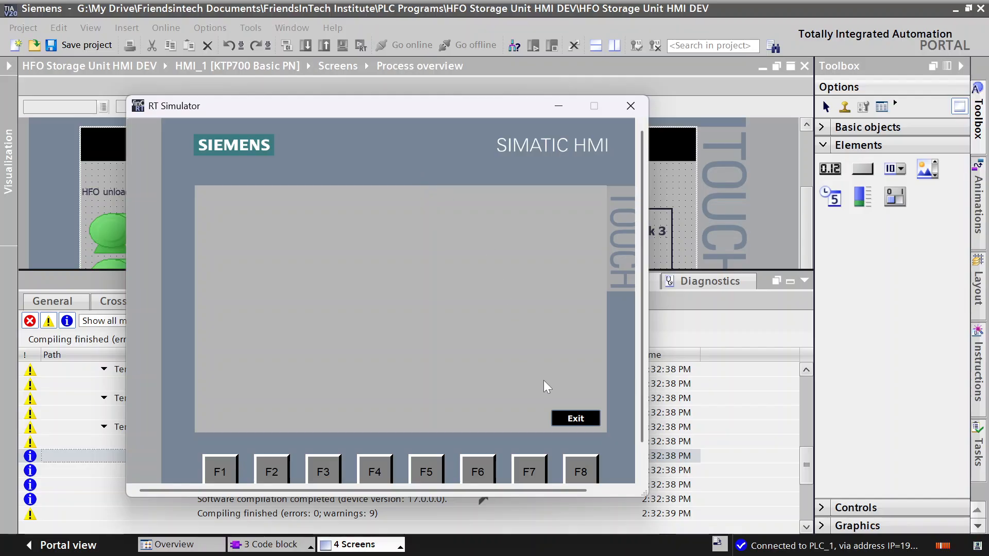
left_click(576, 416)
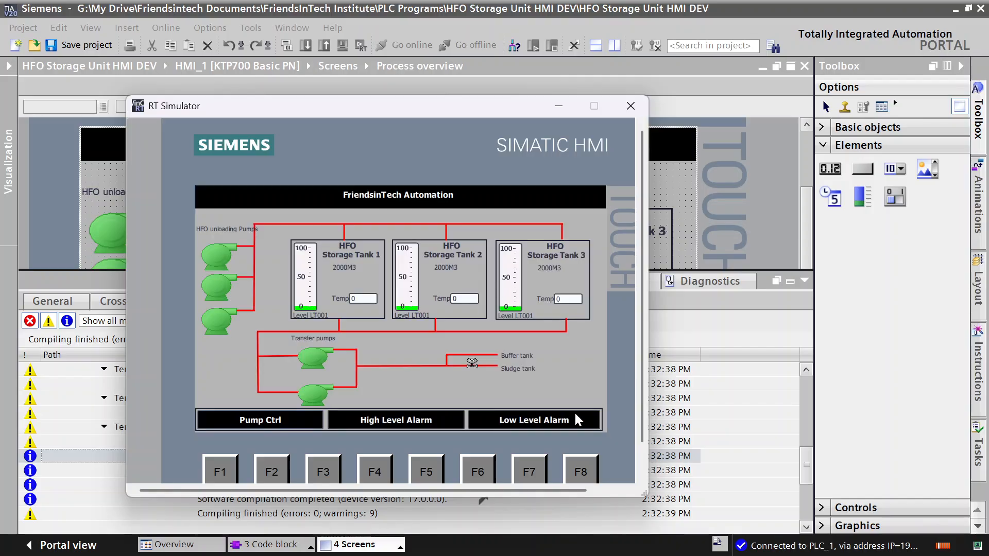
left_click(507, 421)
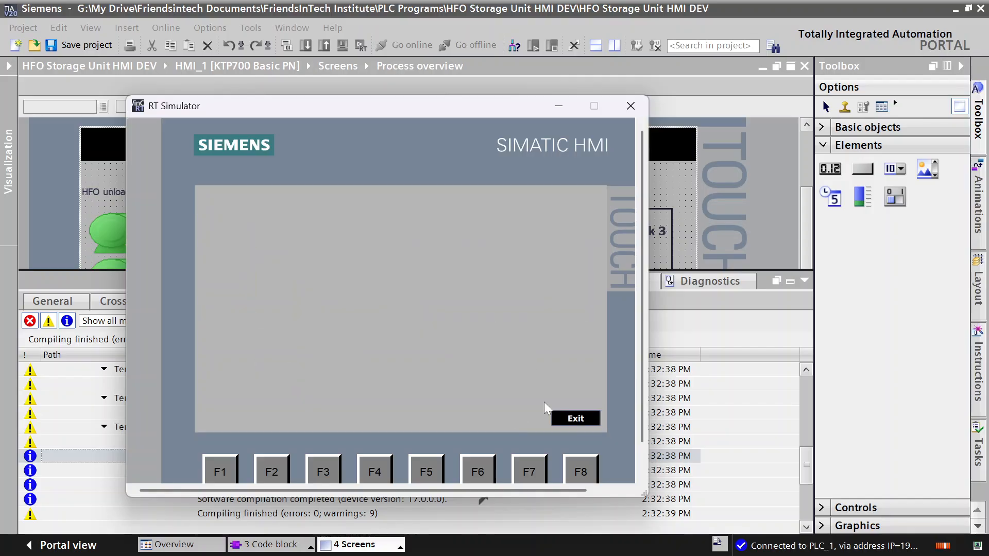
left_click(571, 418)
left_click(289, 417)
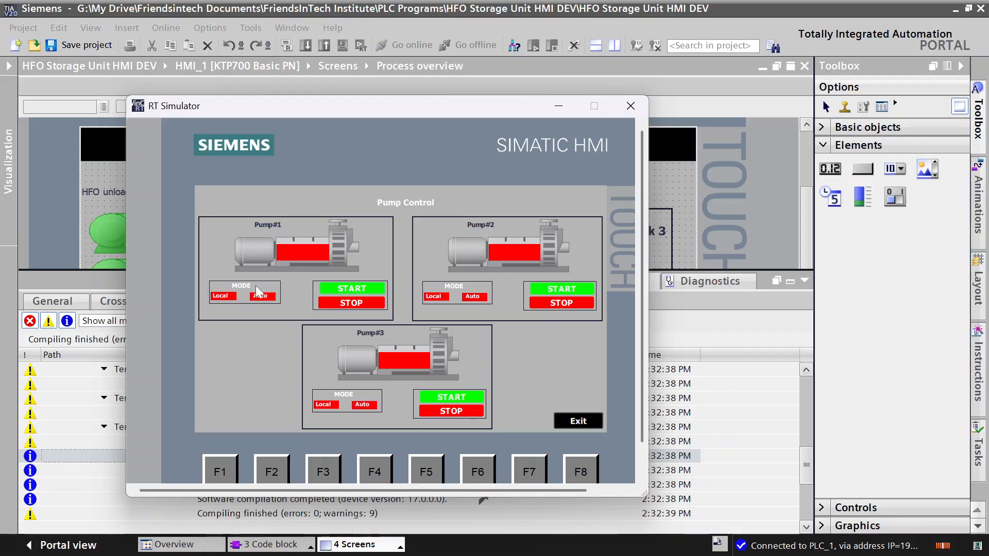
left_click(578, 422)
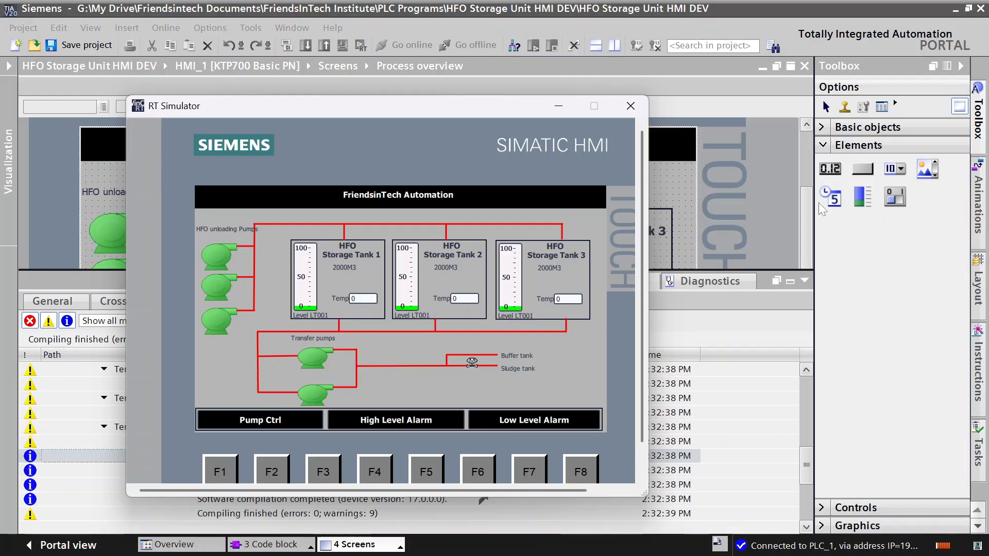
Minimize the RT Simulator, collapse the compile messages and relabel the Low Level Alarm button on the Process overview screen as Trends.
left_click(560, 108)
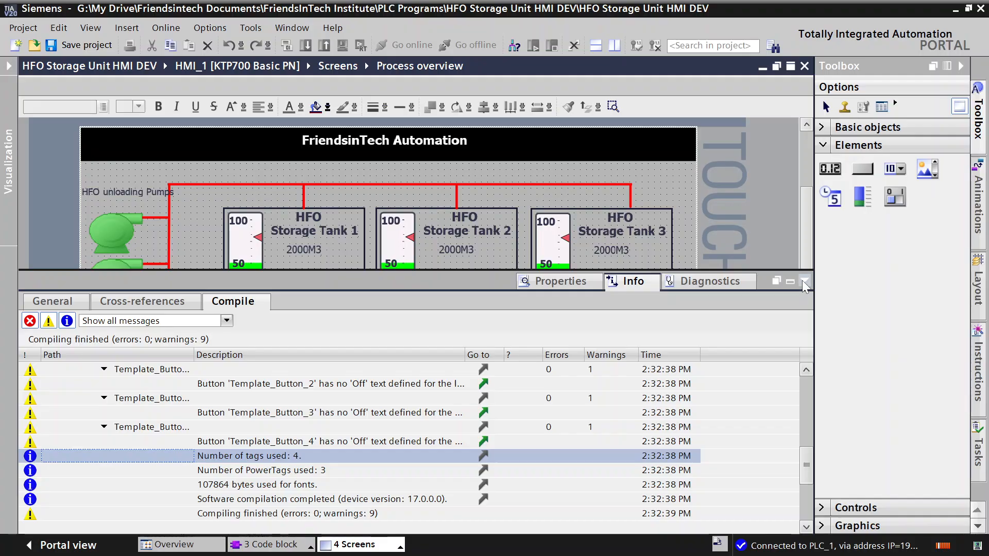
left_click(803, 281)
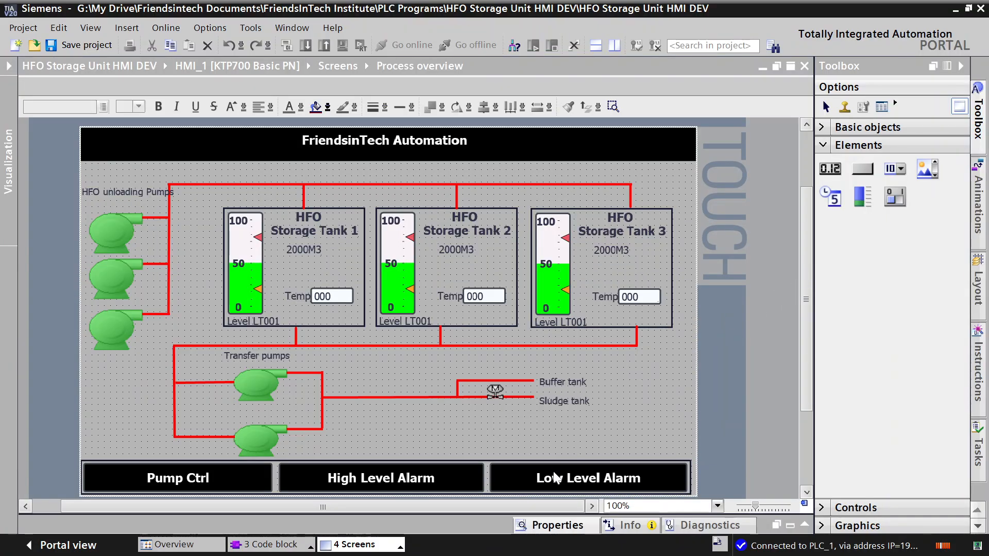
double_click(575, 479)
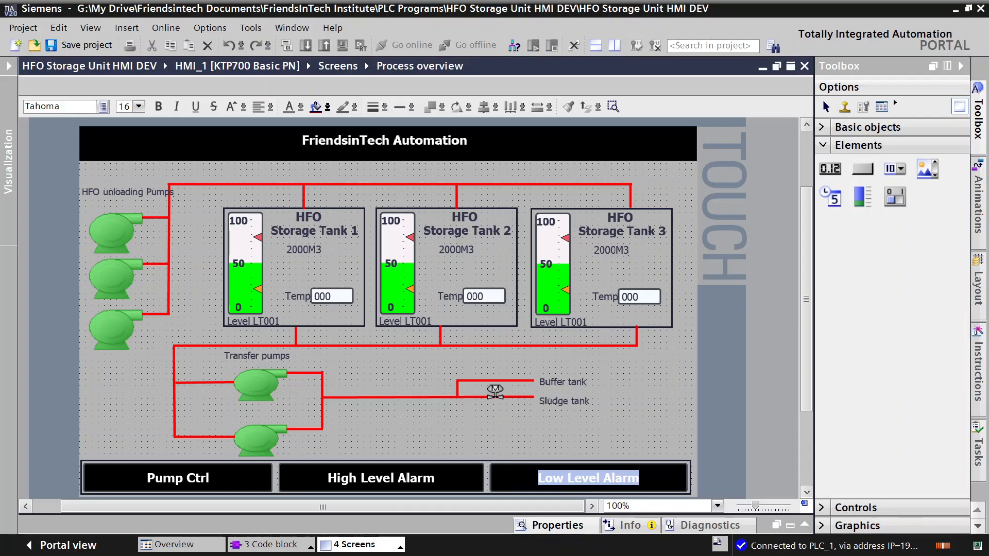
key("BackSpace")
type("Trends")
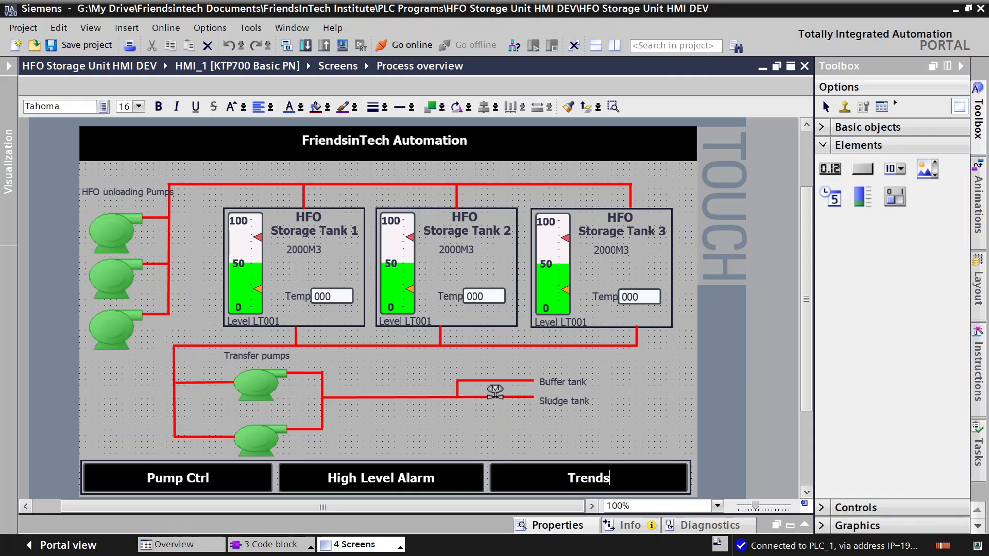
left_click(632, 409)
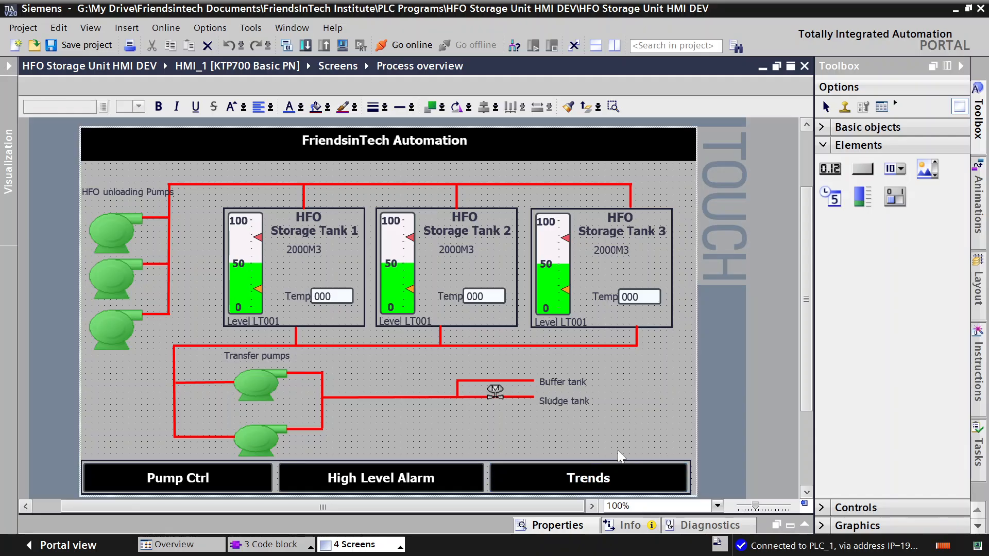
Set the target screen of the ActivateScreen function on the Trends button's Press event to Trends.
scroll(761, 381, "down", 3)
left_click(563, 413)
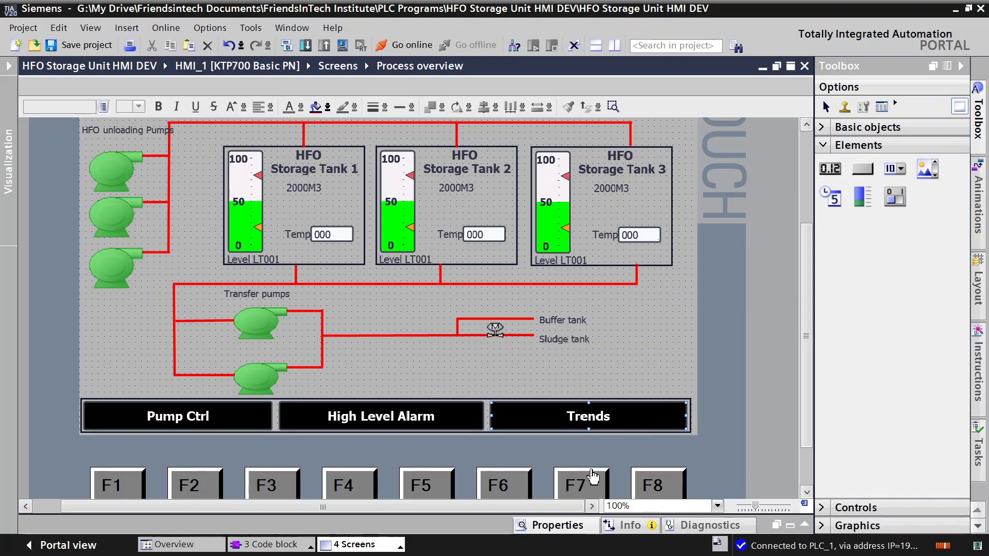
left_click(551, 520)
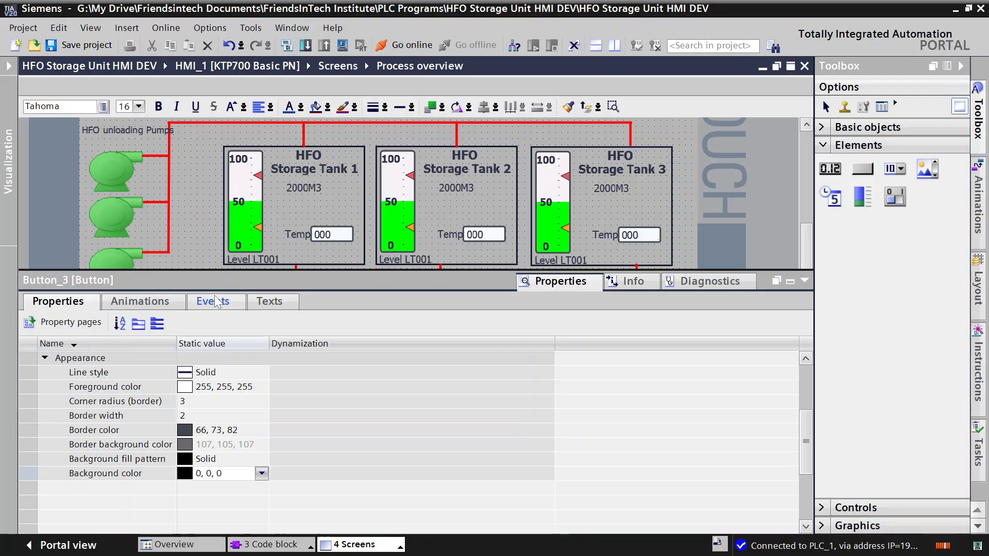
left_click(195, 302)
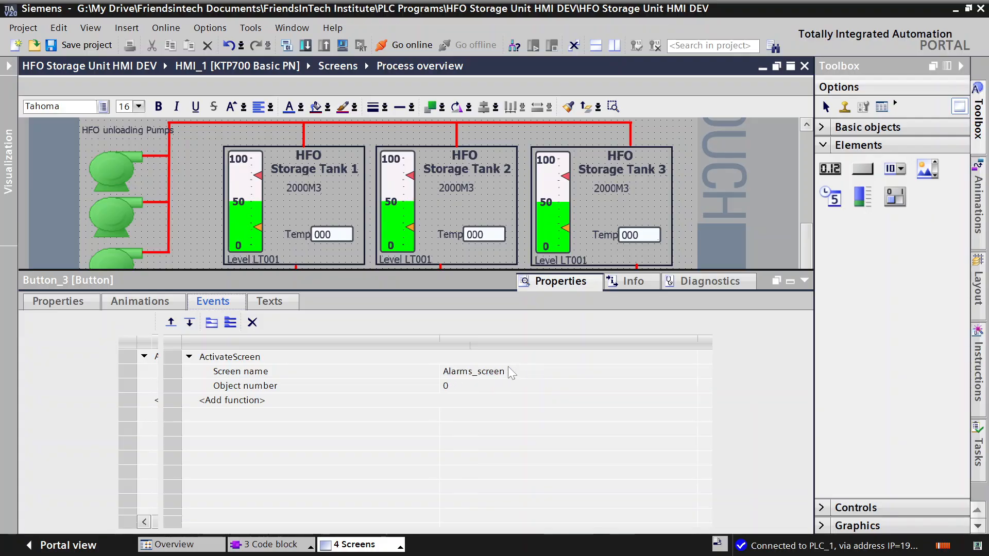
left_click(511, 376)
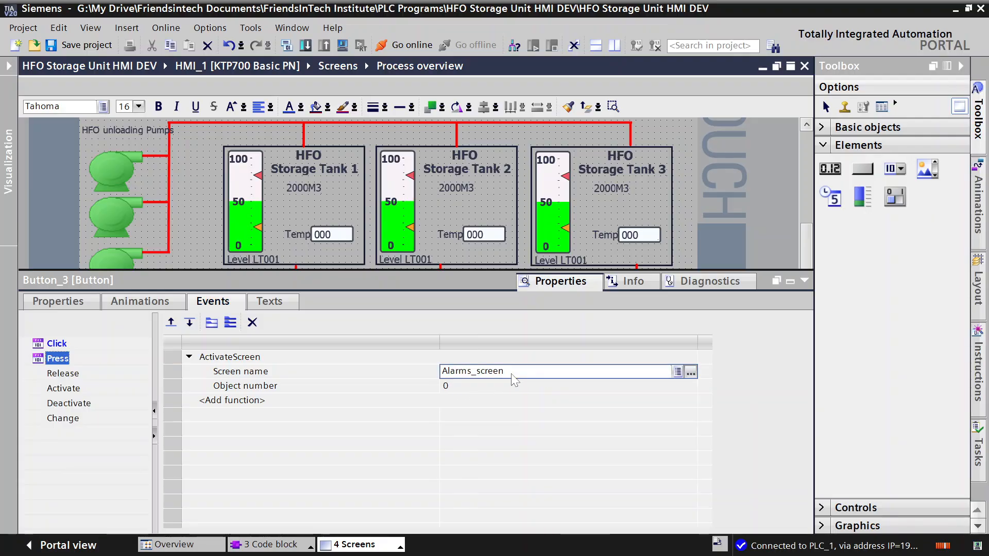
left_click(679, 372)
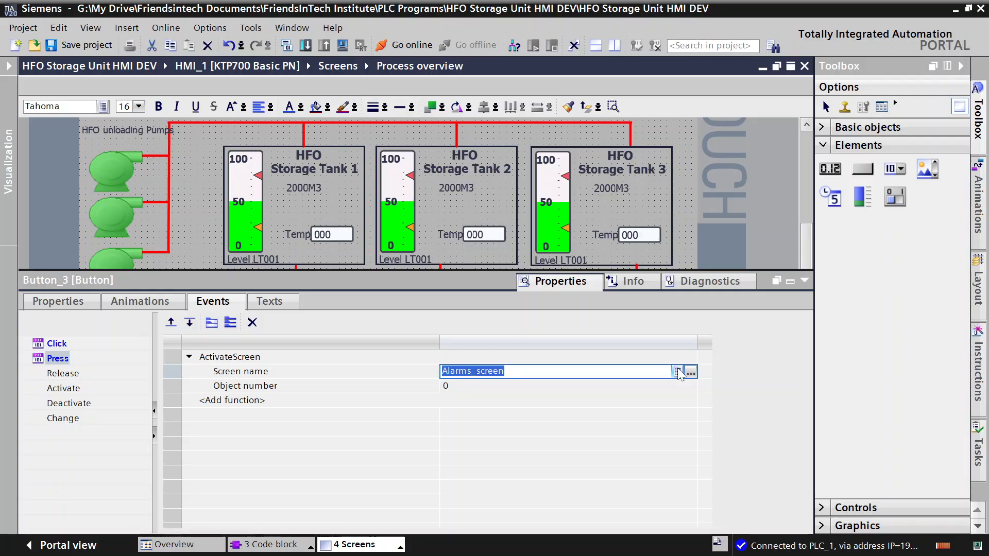
left_click(678, 372)
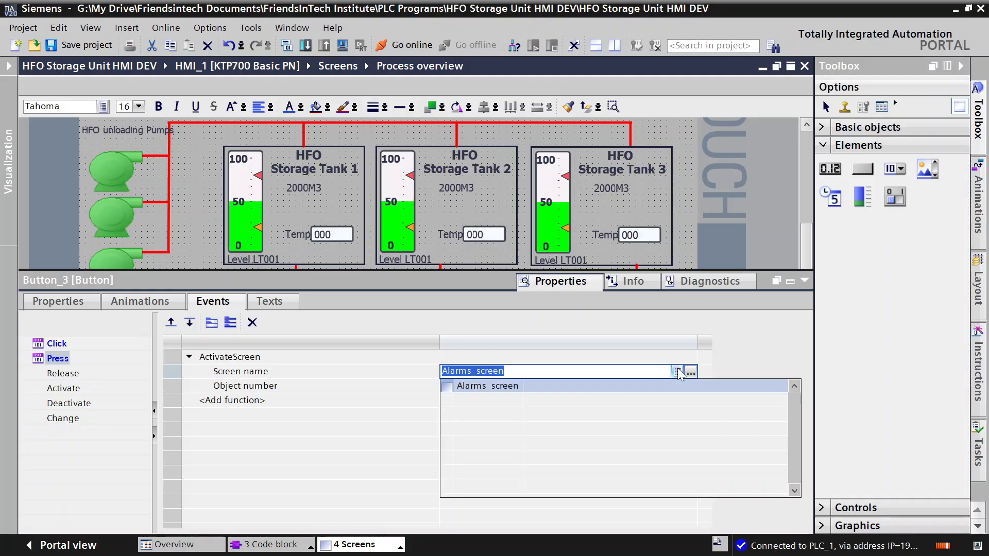
left_click(487, 386)
key("BackSpace")
key("BackSpace")
key("BackSpace")
key("BackSpace")
key("BackSpace")
key("BackSpace")
key("BackSpace")
key("BackSpace")
key("BackSpace")
key("BackSpace")
key("BackSpace")
key("BackSpace")
key("BackSpace")
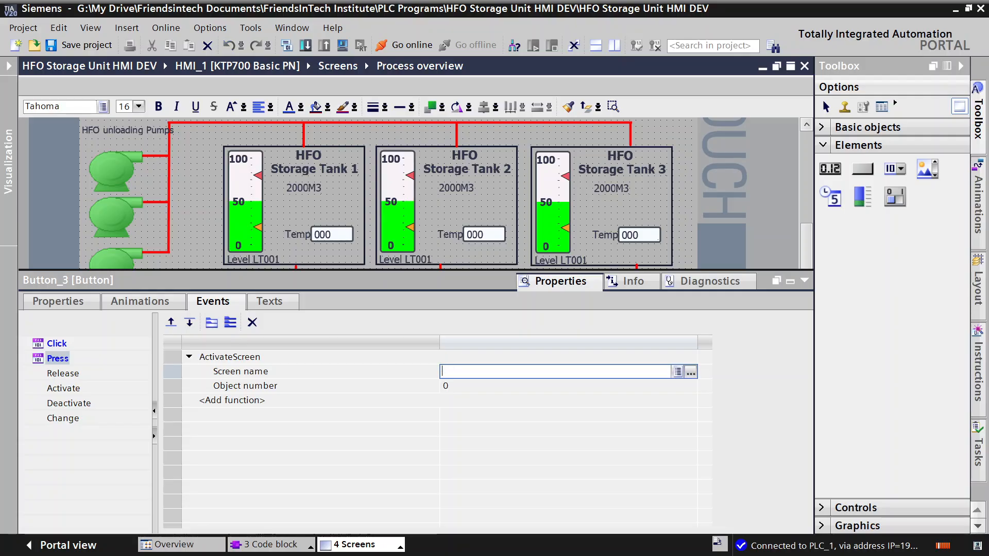
scroll(495, 459, "down", 3)
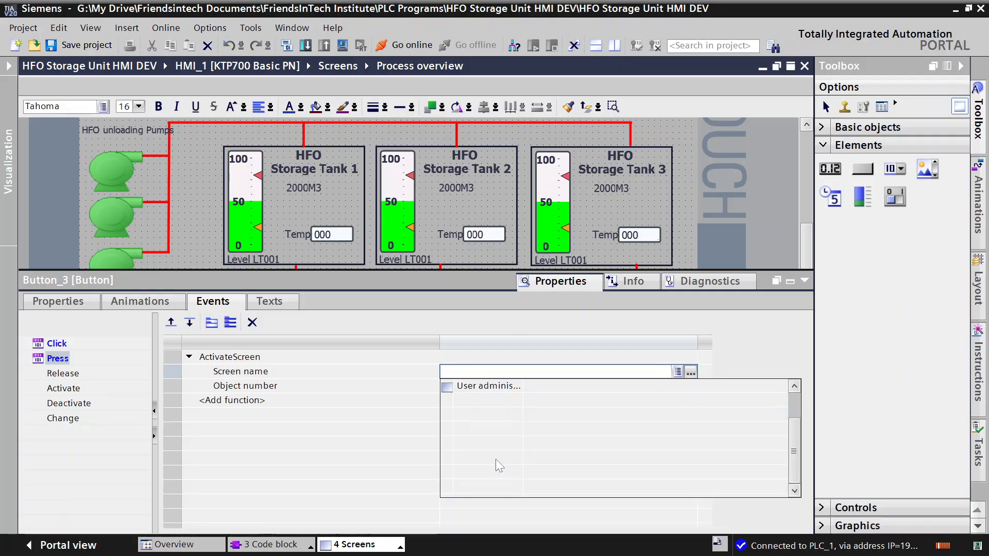
scroll(496, 458, "up", 3)
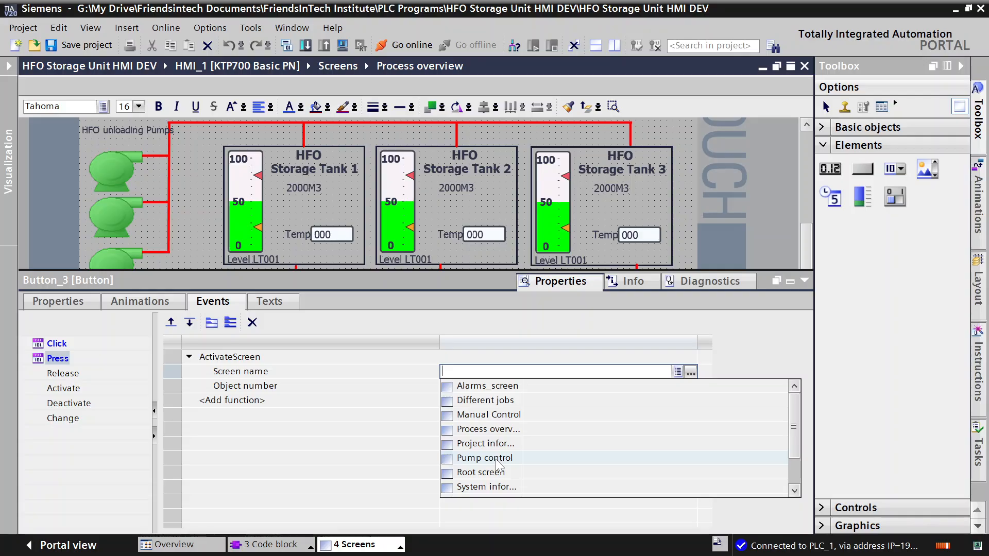
scroll(495, 459, "down", 3)
left_click(475, 468)
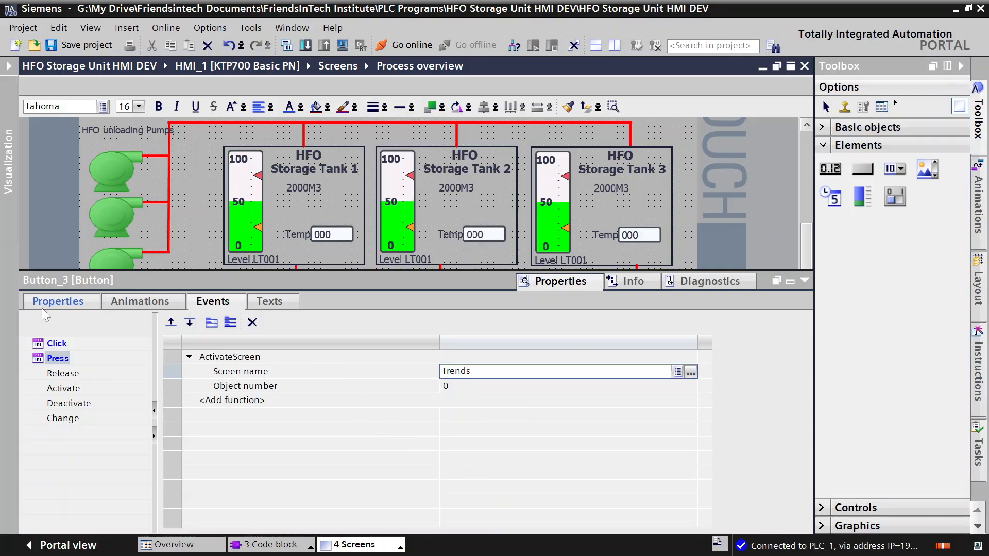
Set the target screen of the ActivateScreen function on the Trends button's Click event to Trends.
left_click(66, 349)
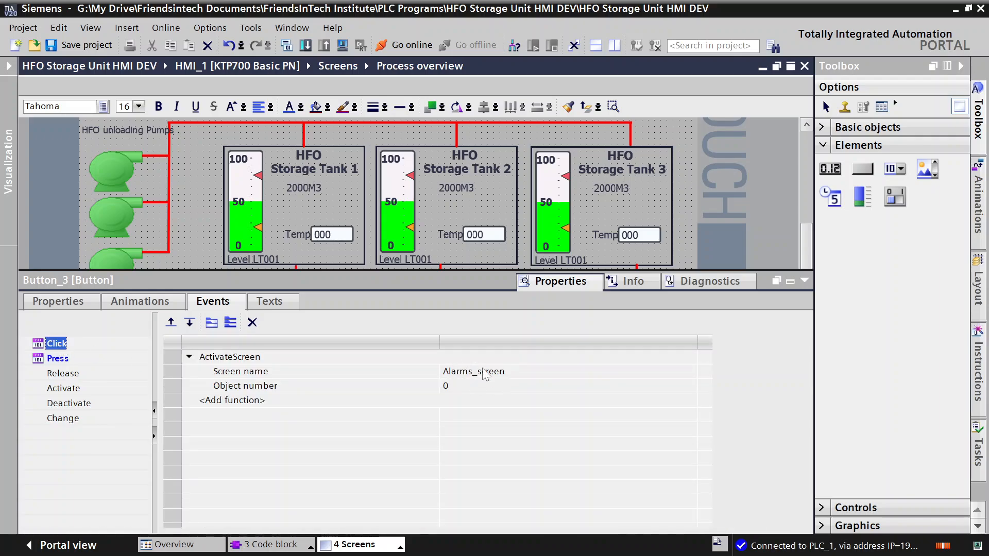
left_click(524, 367)
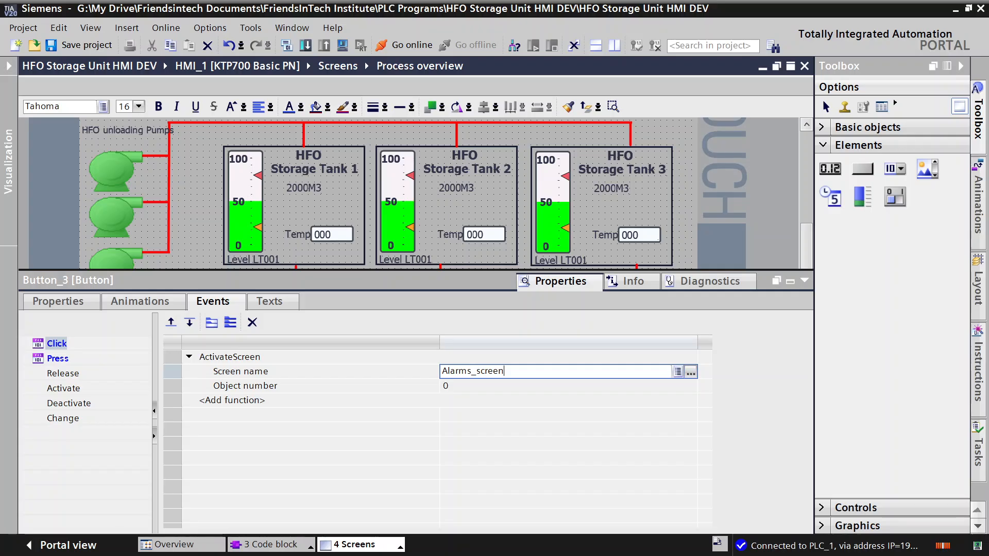
key("BackSpace")
key("BackSpace")
key("BackSpace")
key("BackSpace")
key("BackSpace")
key("BackSpace")
key("BackSpace")
key("BackSpace")
key("BackSpace")
key("BackSpace")
key("BackSpace")
key("BackSpace")
key("BackSpace")
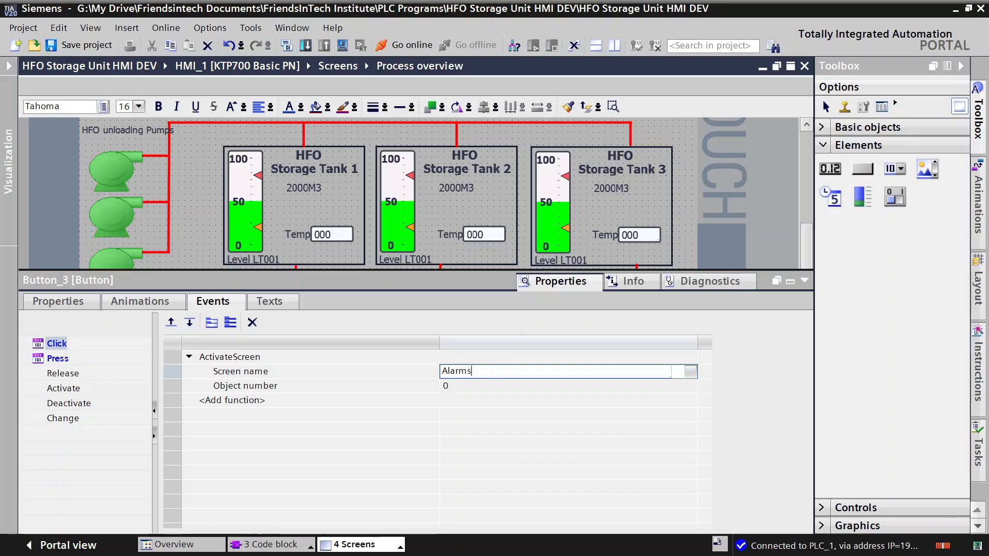
type("Tre")
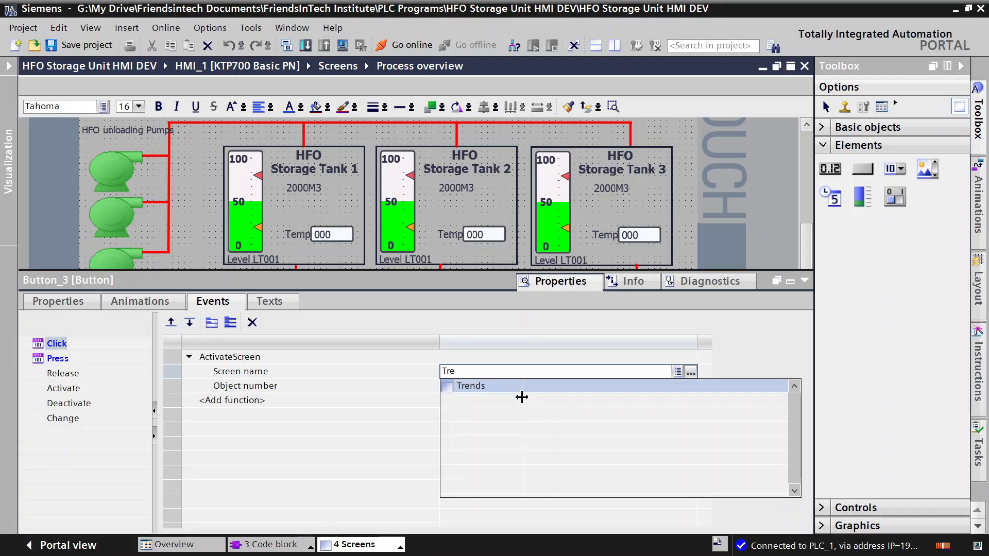
left_click(496, 391)
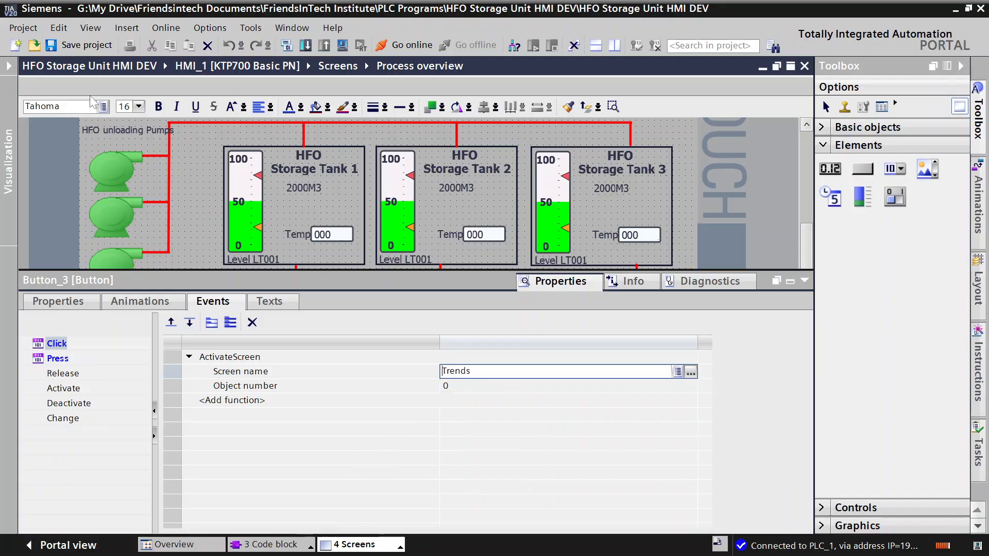
Save the project and close the RT Simulator that is still running.
left_click(64, 46)
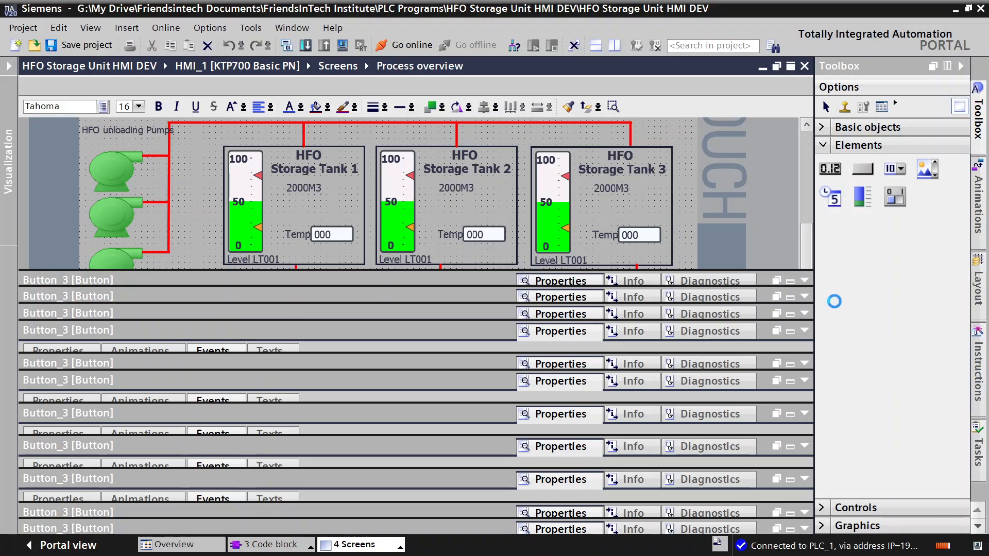
mouse_move(756, 553)
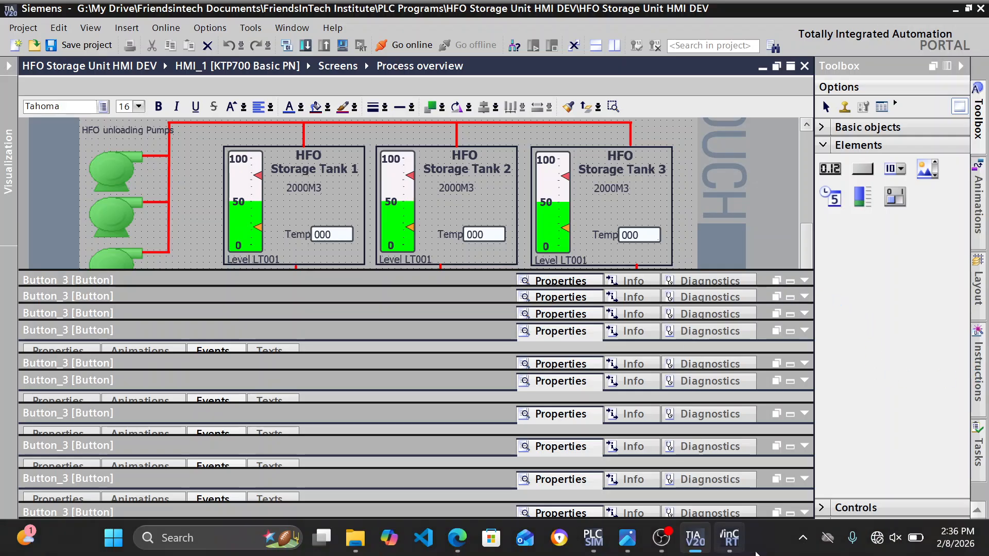
left_click(729, 537)
left_click(644, 110)
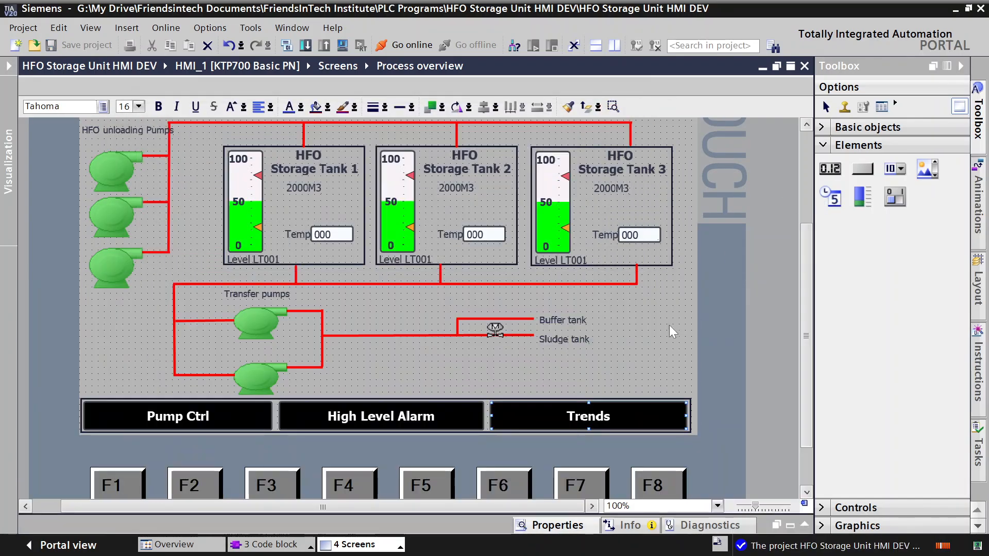
Start the simulation of HMI_1 again and bring the new RT Simulator window to the front.
left_click(635, 356)
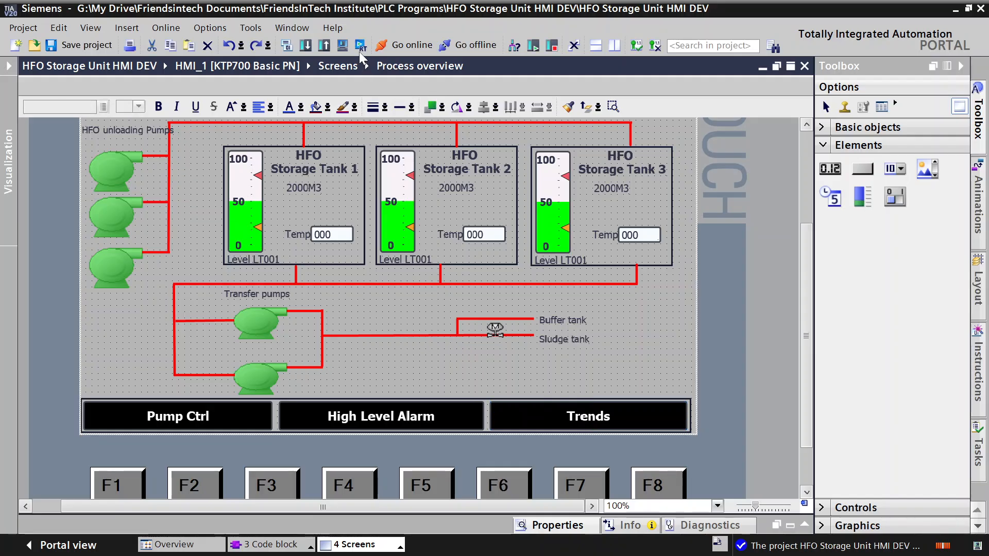
left_click(342, 47)
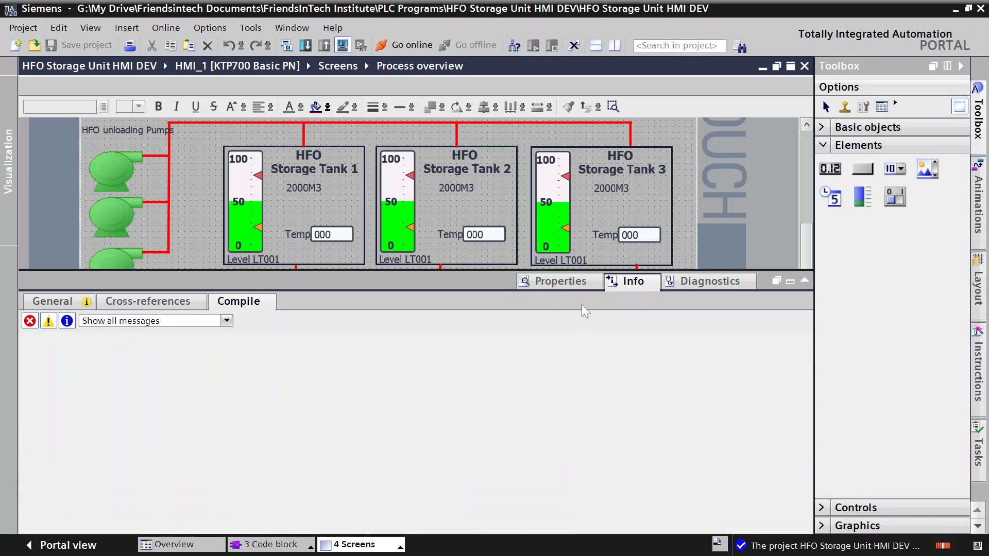
mouse_move(651, 550)
left_click(734, 361)
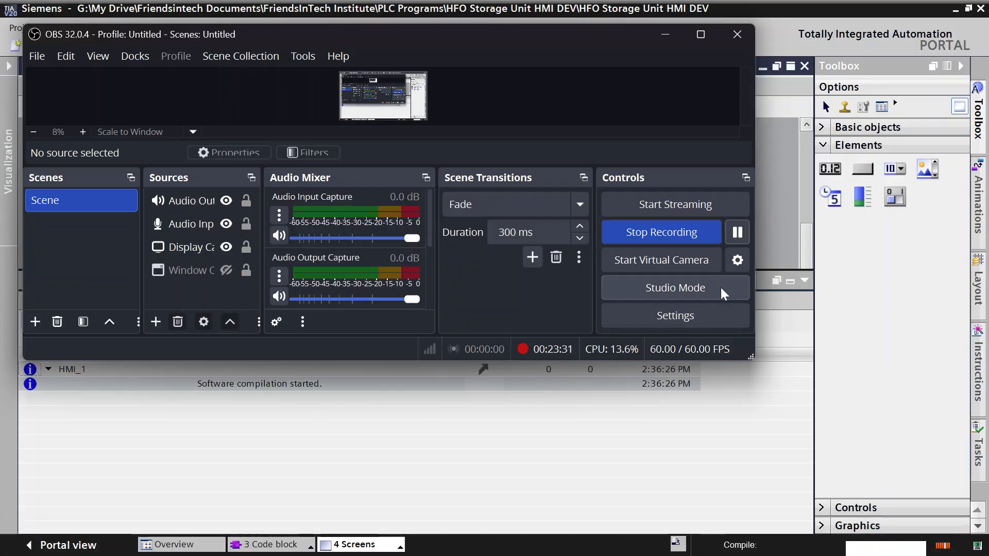
left_click(762, 262)
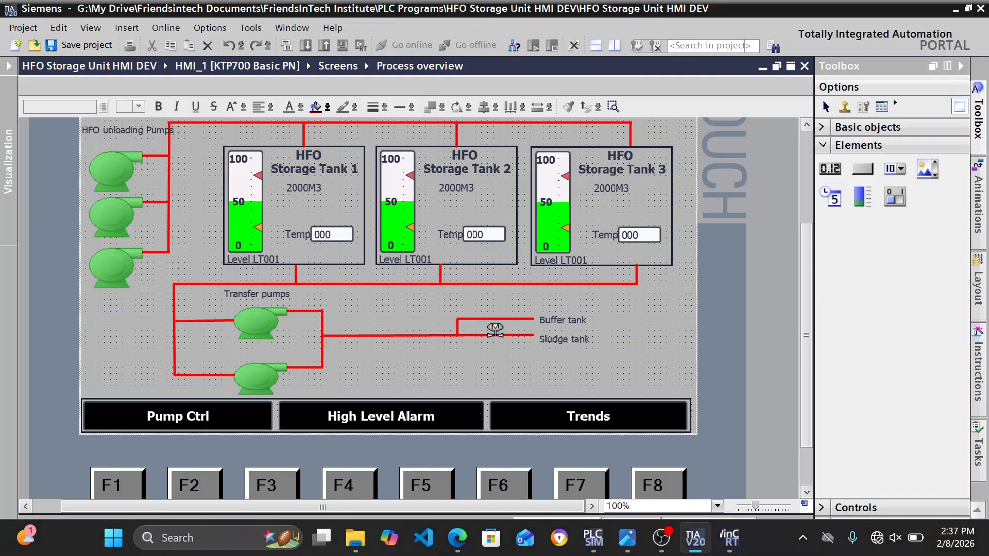
left_click(729, 539)
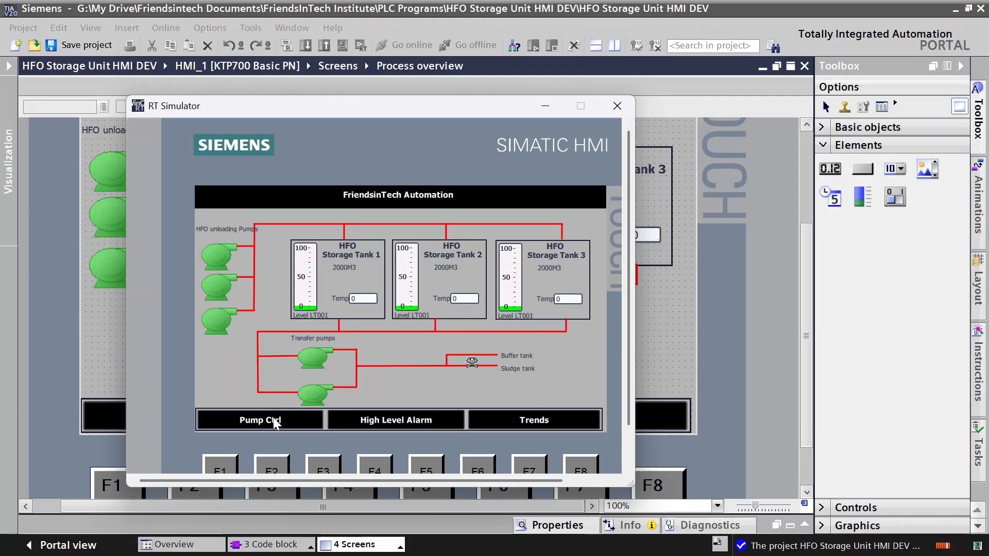
Test the Pump Ctrl and High Level Alarm navigation in the simulator, returning with Exit each time, and open the Trends screen.
left_click(248, 419)
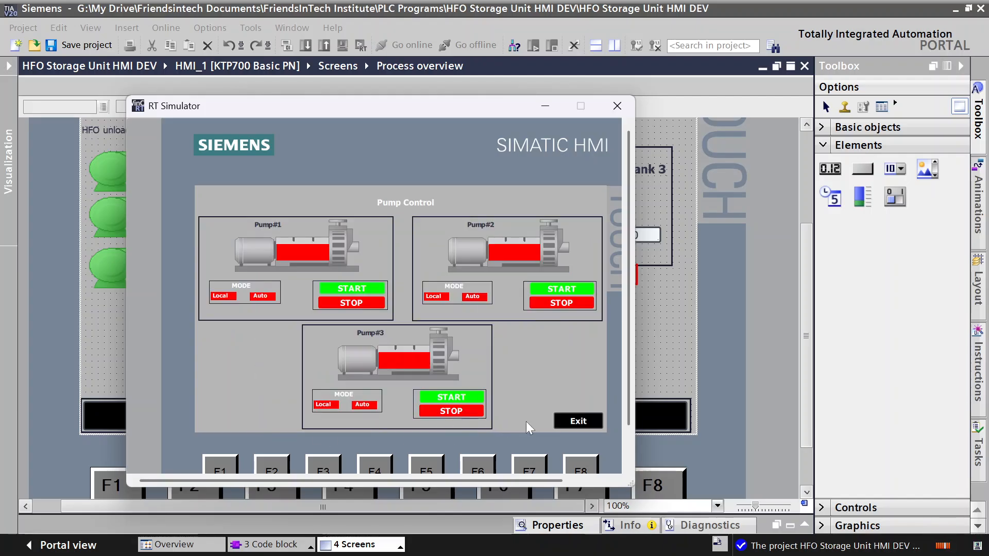
left_click(567, 420)
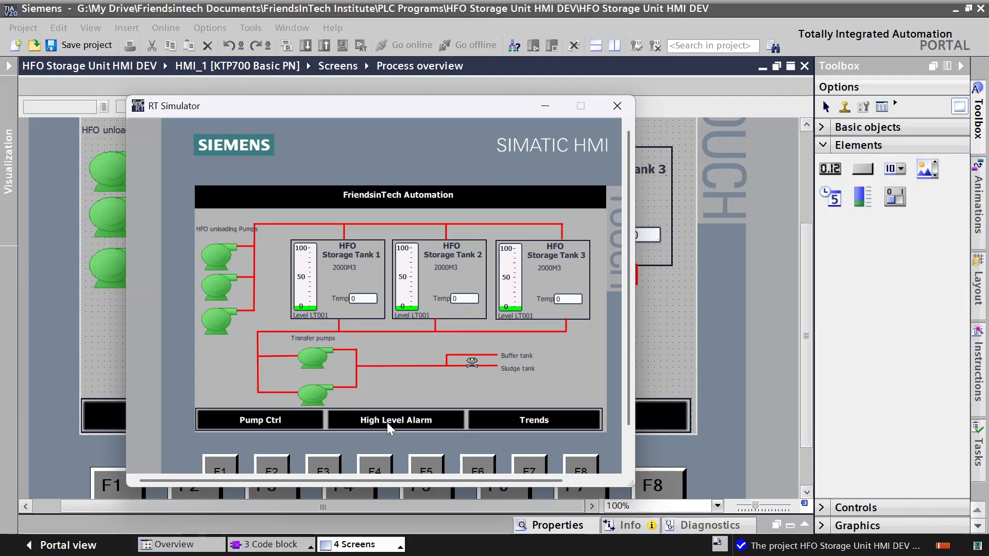
left_click(387, 422)
left_click(578, 417)
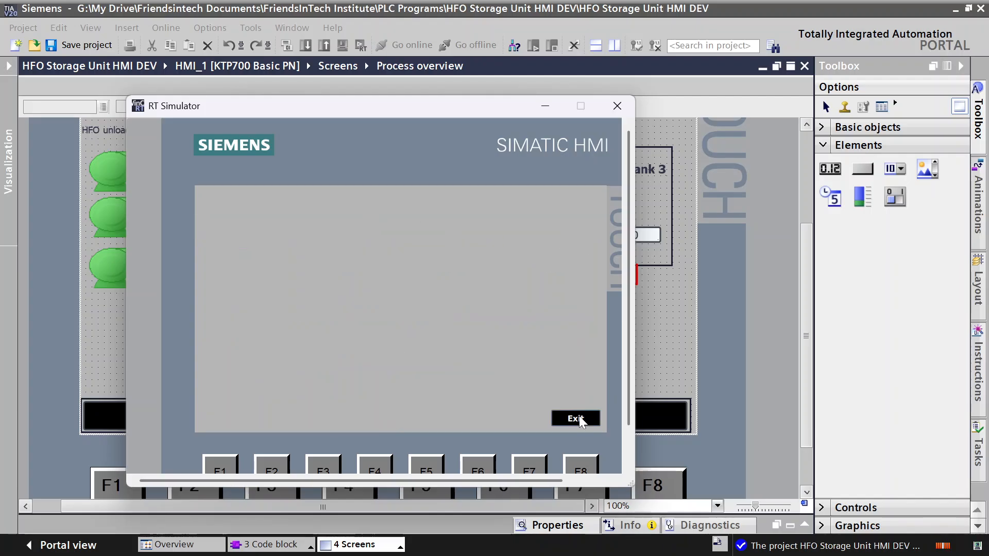
left_click(524, 419)
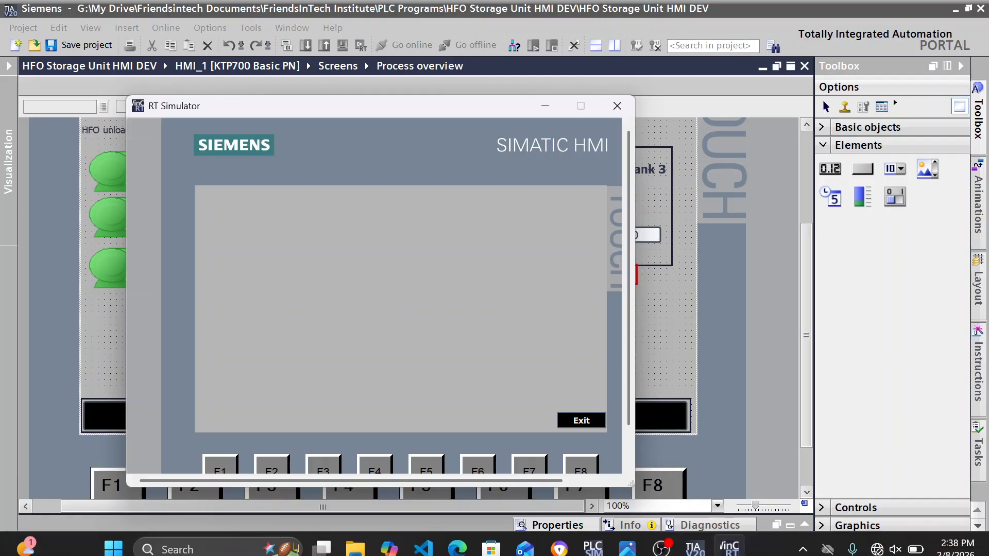
mouse_move(661, 538)
left_click(695, 448)
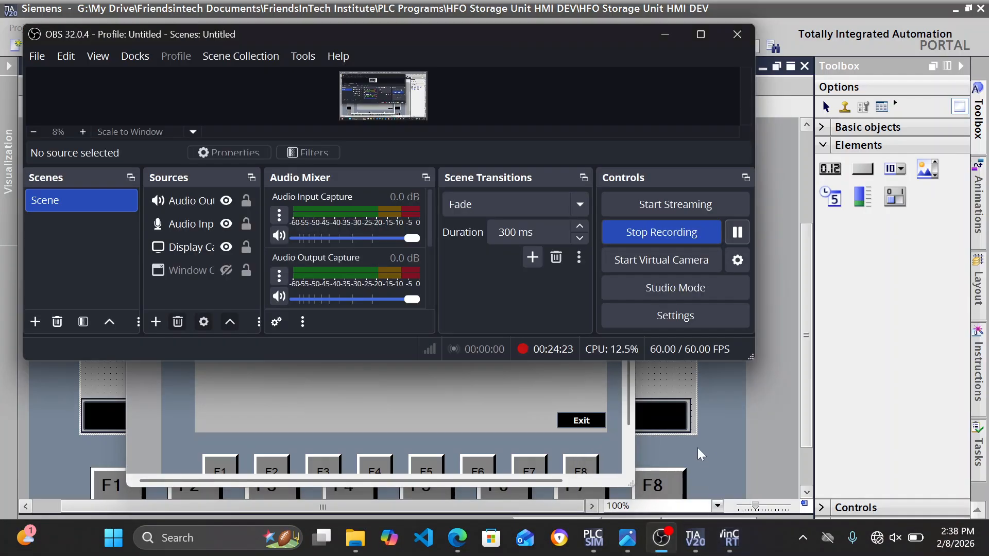